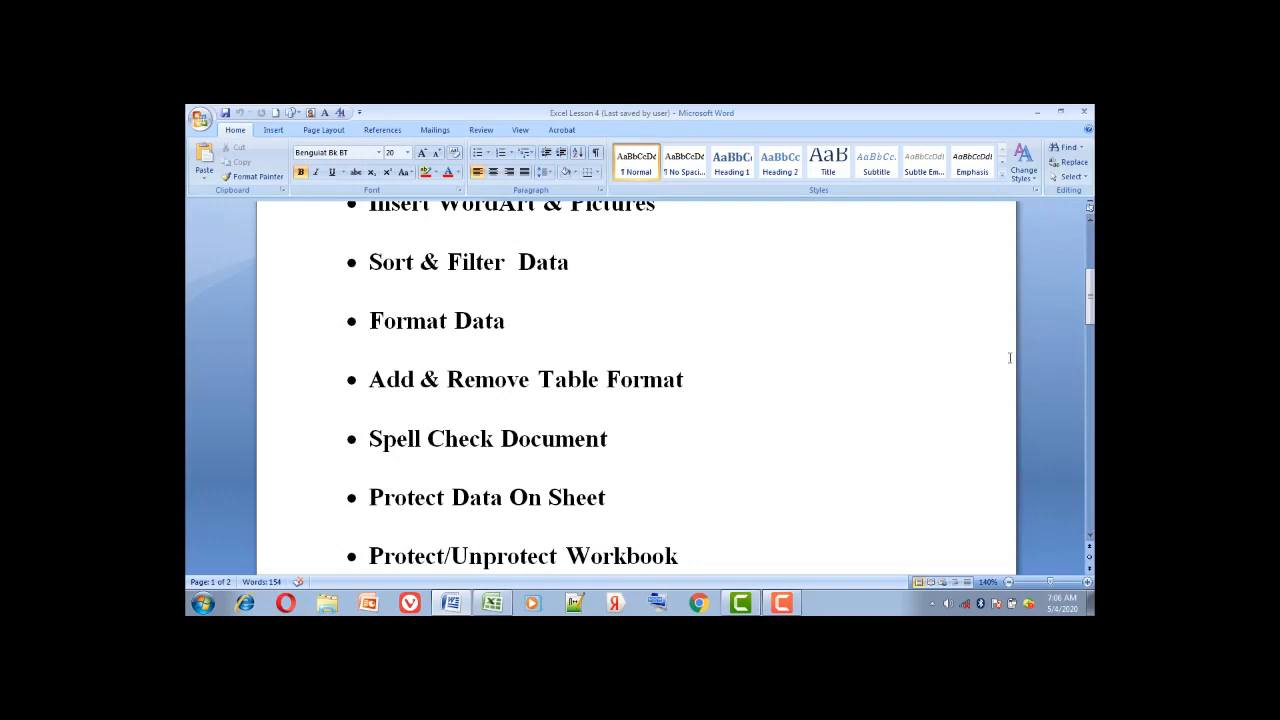
Scroll up through the Word Lesson 4 topic list, then switch to the Excel grade workbook
{"action": "scroll", "coordinate": [1010, 358], "scroll_direction": "up", "scroll_amount": 2}
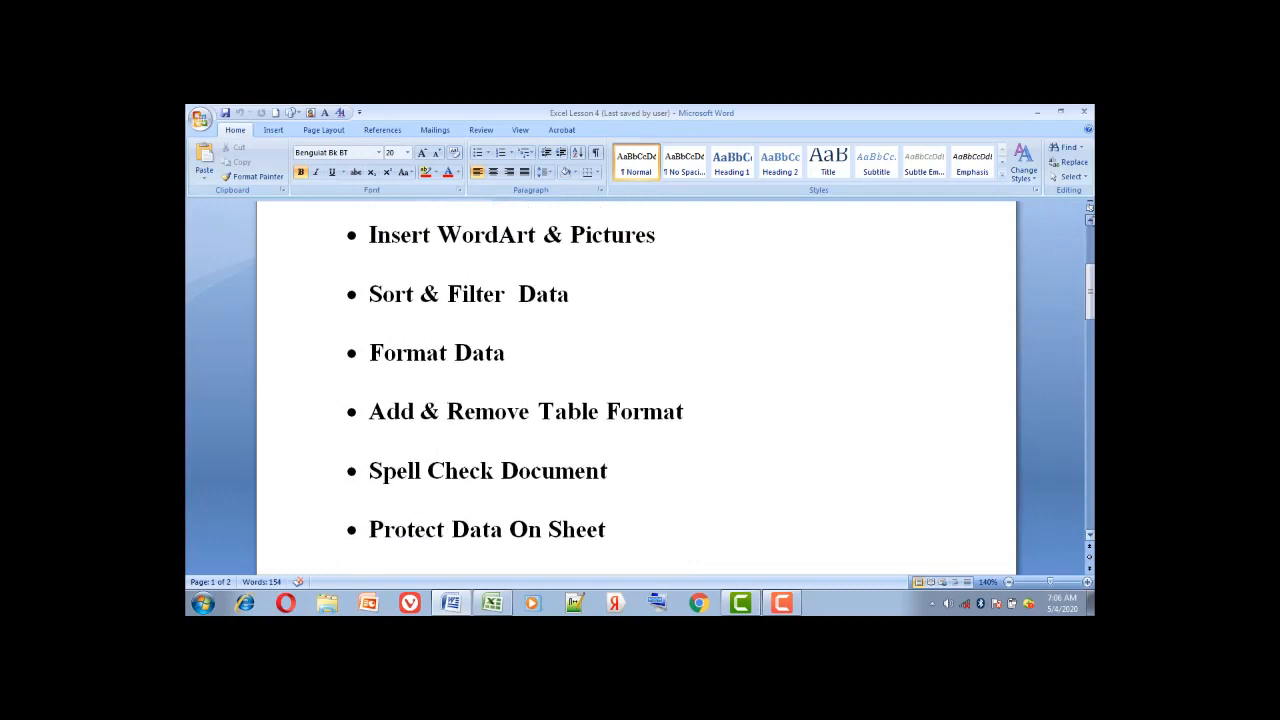
{"action": "scroll", "coordinate": [636, 388], "scroll_direction": "up", "scroll_amount": 5}
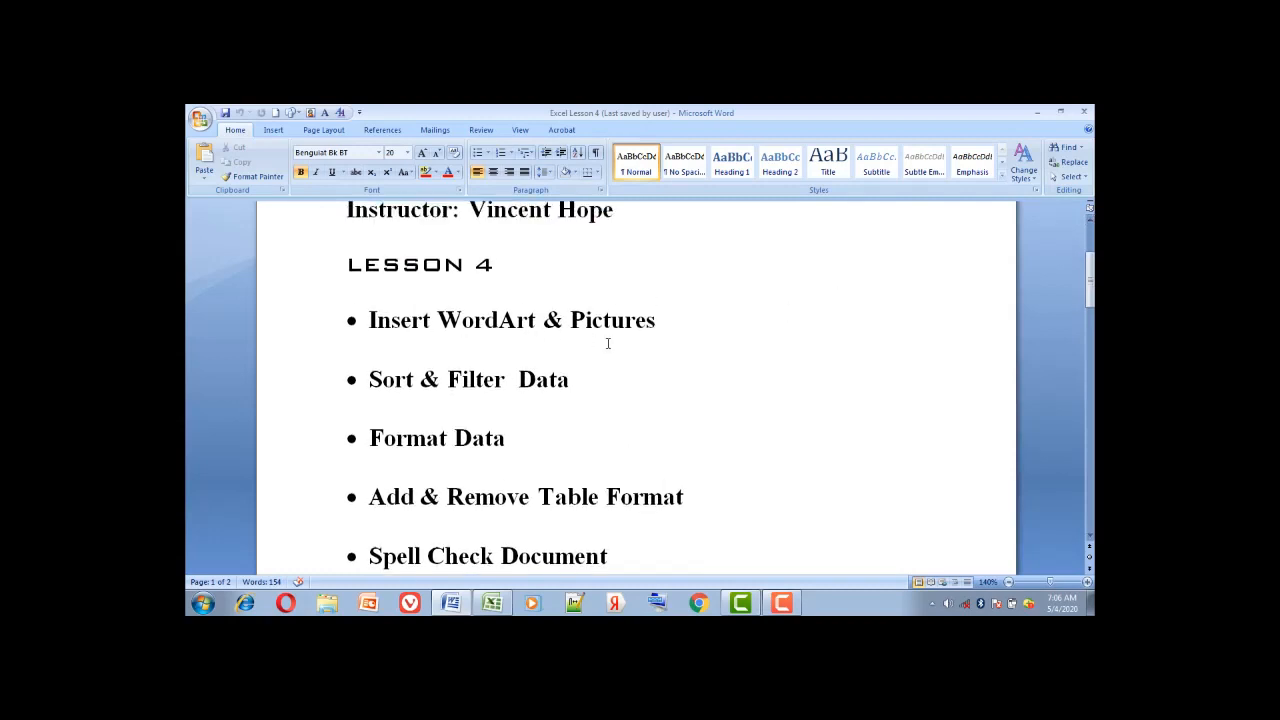
{"action": "left_click", "coordinate": [490, 608]}
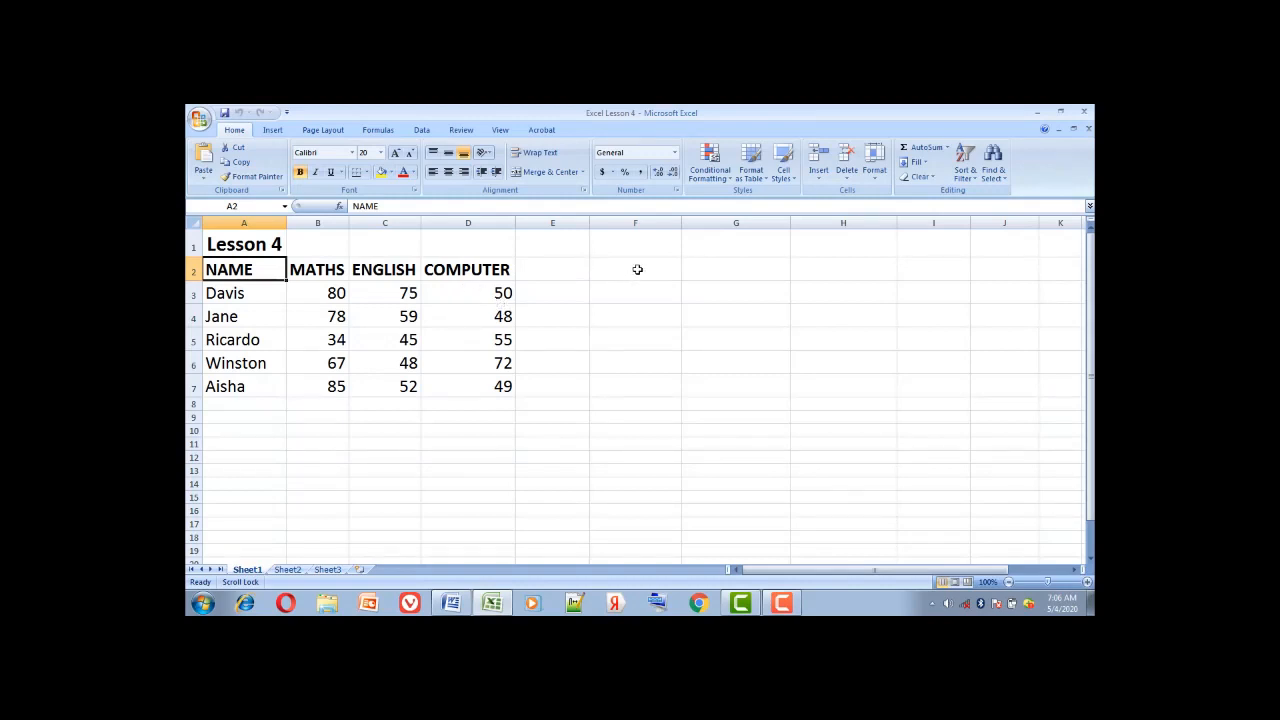
With cell F2 selected, start inserting a picture from file through Insert > Picture
{"action": "left_click", "coordinate": [637, 270]}
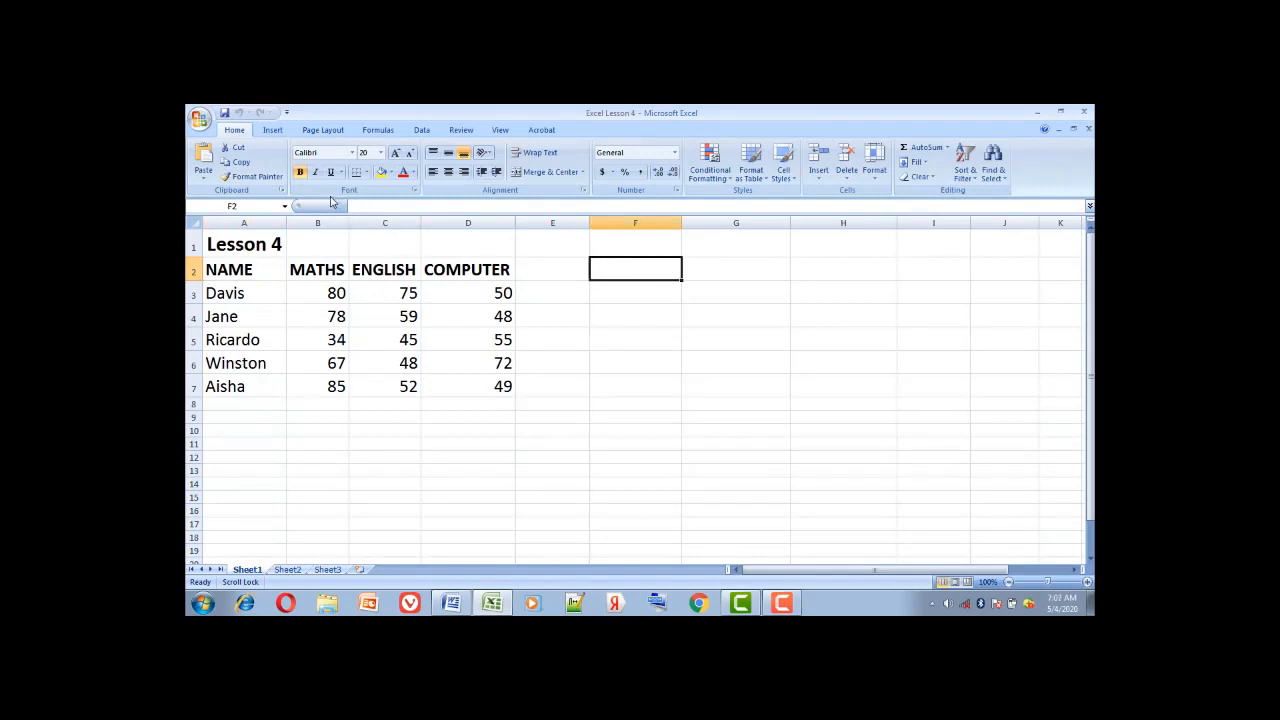
{"action": "left_click", "coordinate": [273, 131]}
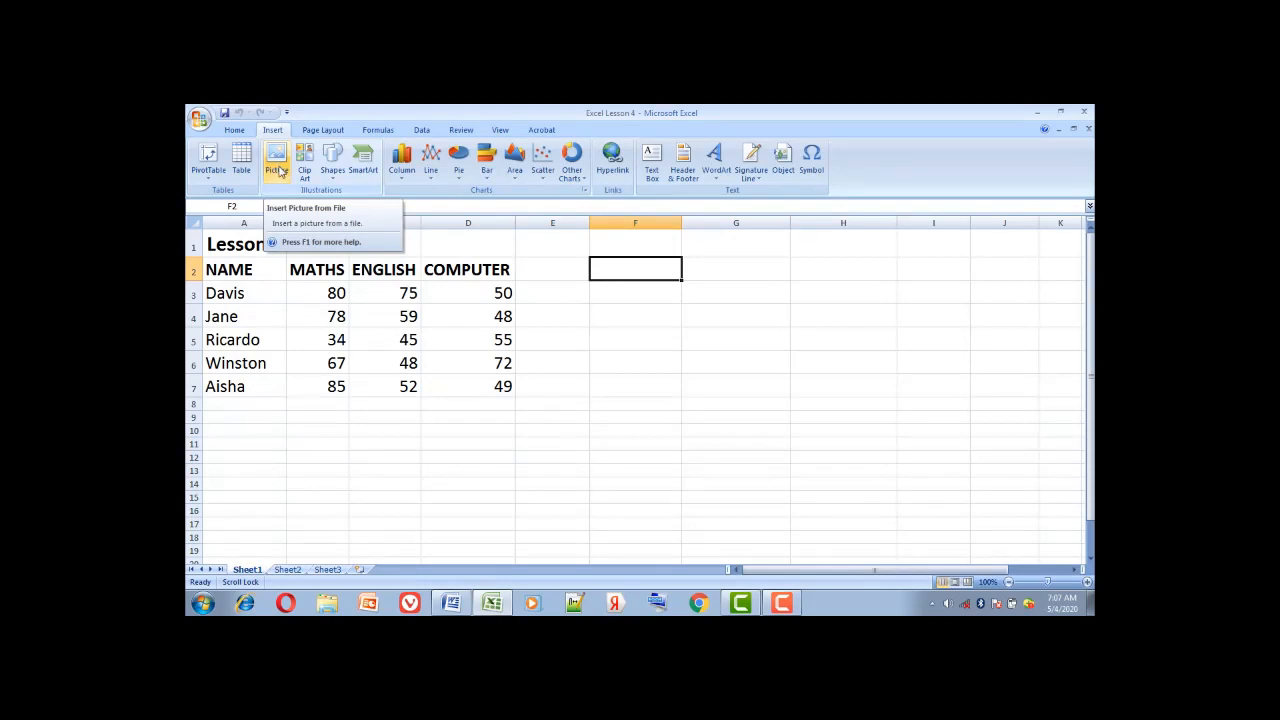
{"action": "left_click", "coordinate": [281, 172]}
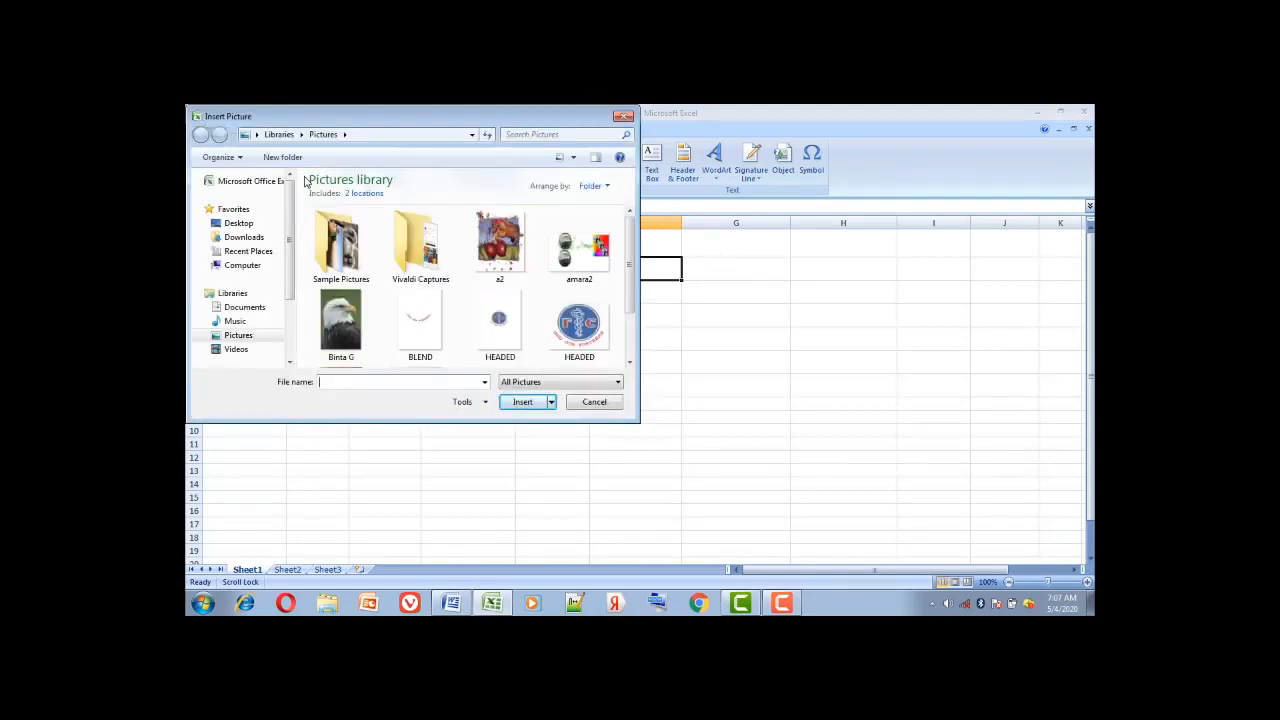
Insert the Penguins photo from the Sample Pictures folder
{"action": "double_click", "coordinate": [340, 245]}
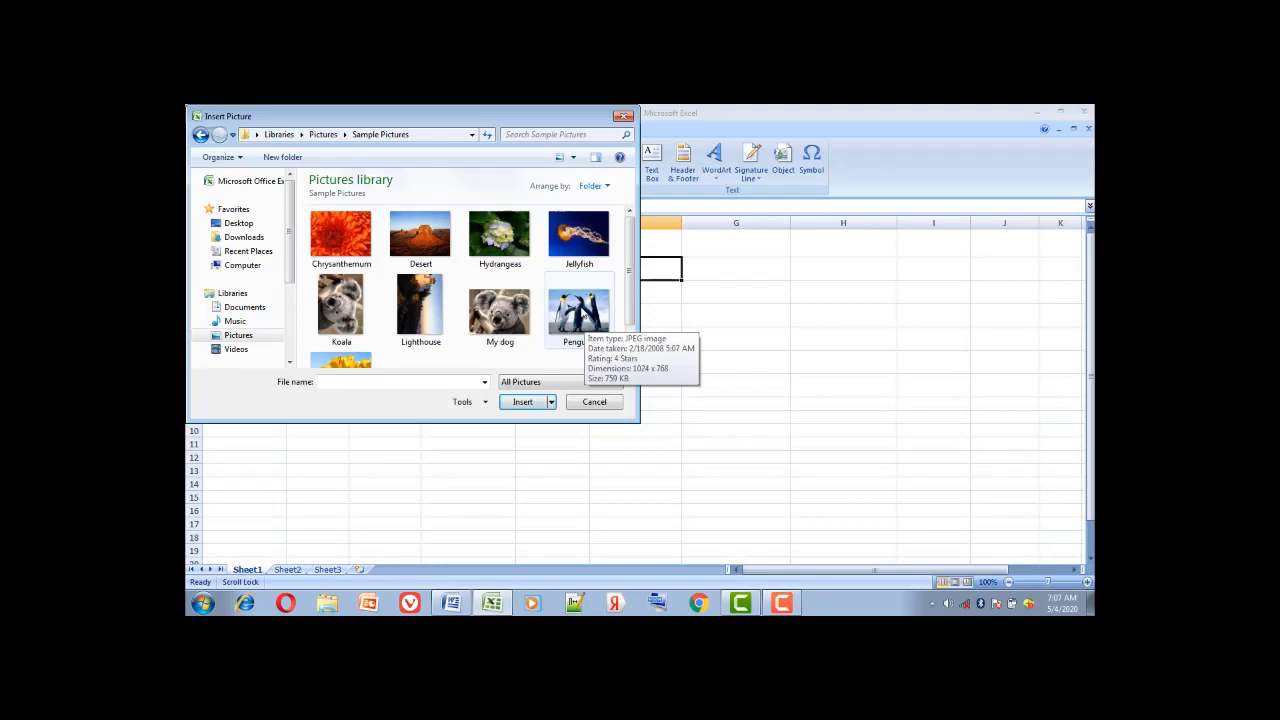
{"action": "left_click", "coordinate": [582, 315]}
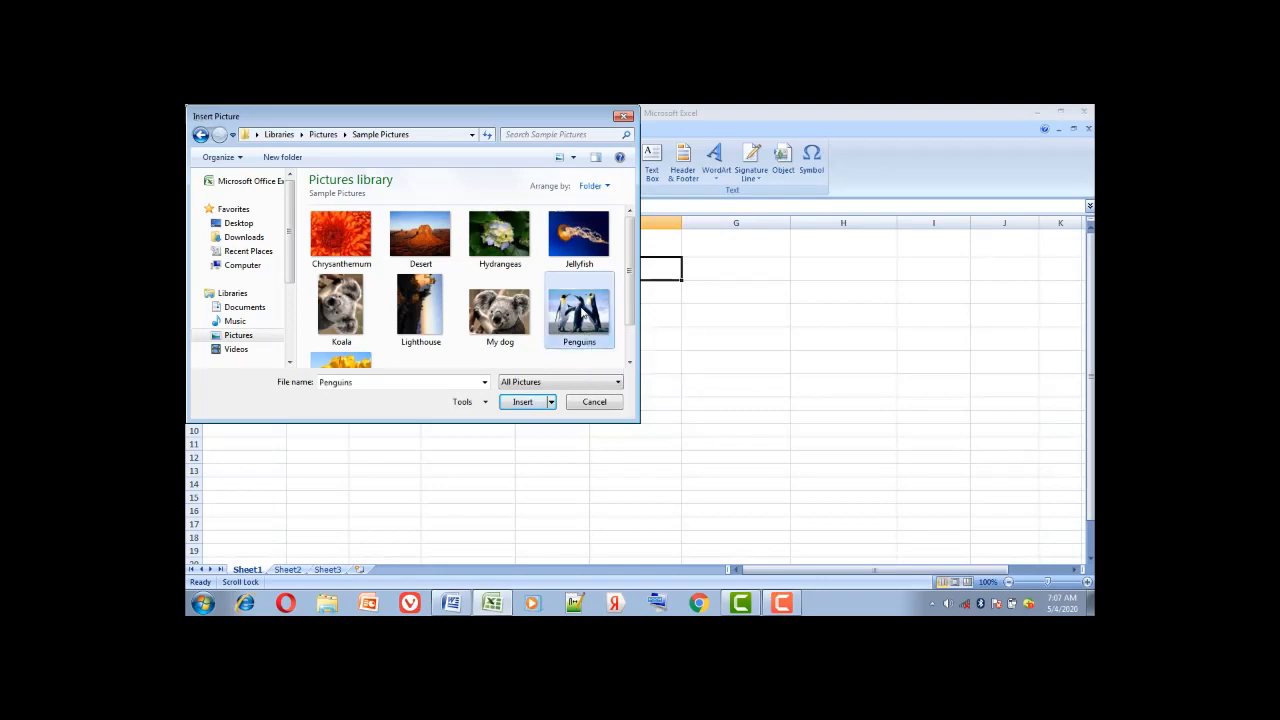
{"action": "double_click", "coordinate": [582, 313]}
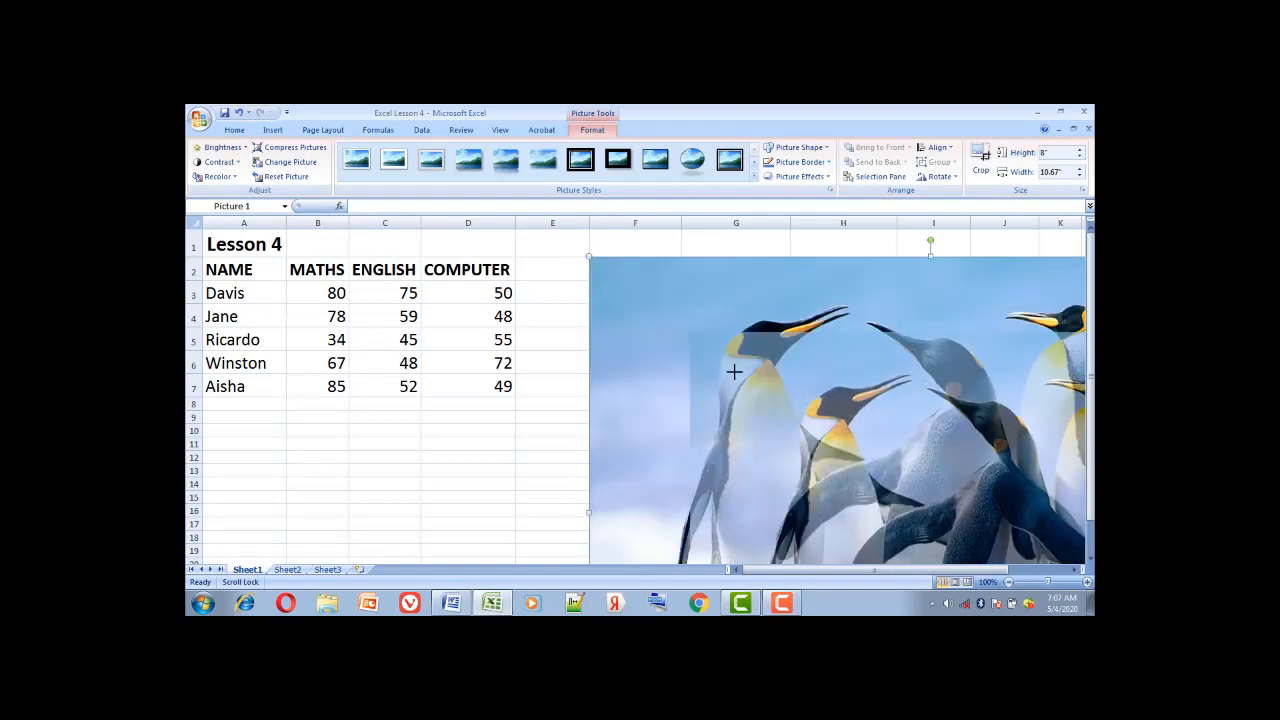
Shrink the penguin picture from its corners to roughly 3.64" by 2.73"
{"action": "left_click_drag", "start_coordinate": [734, 372], "coordinate": [604, 250]}
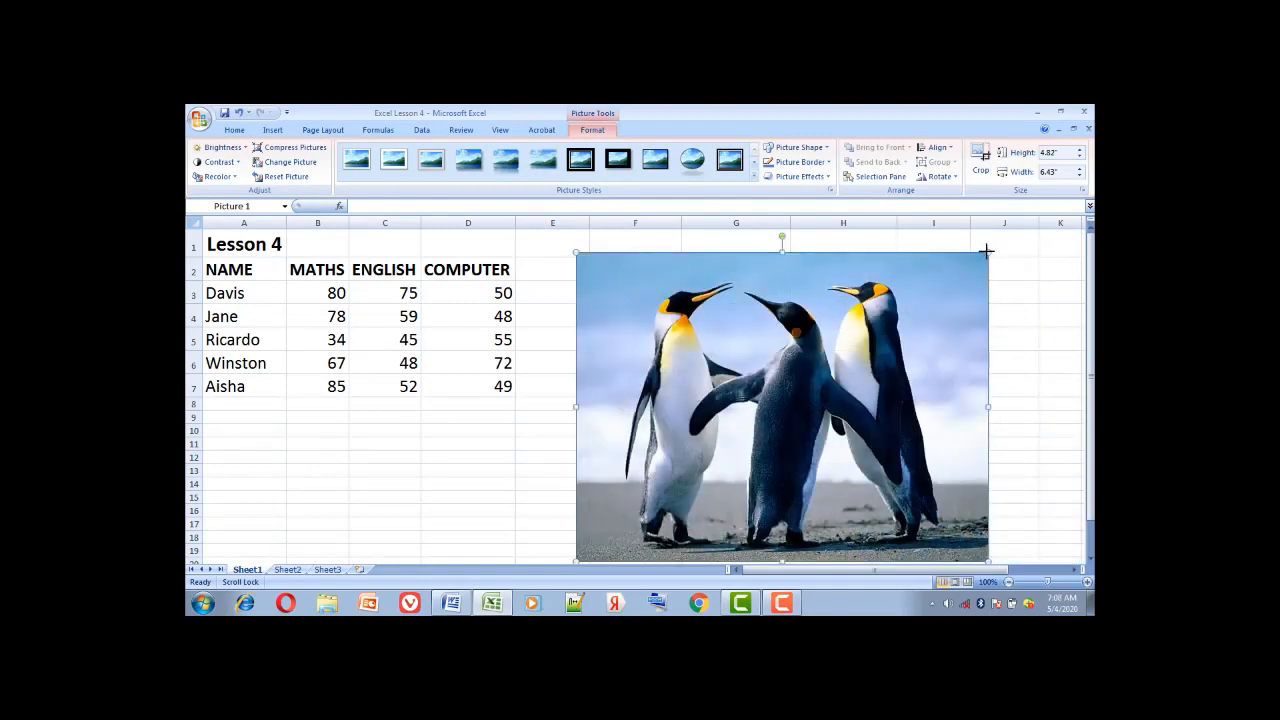
{"action": "left_click_drag", "start_coordinate": [986, 251], "coordinate": [892, 326]}
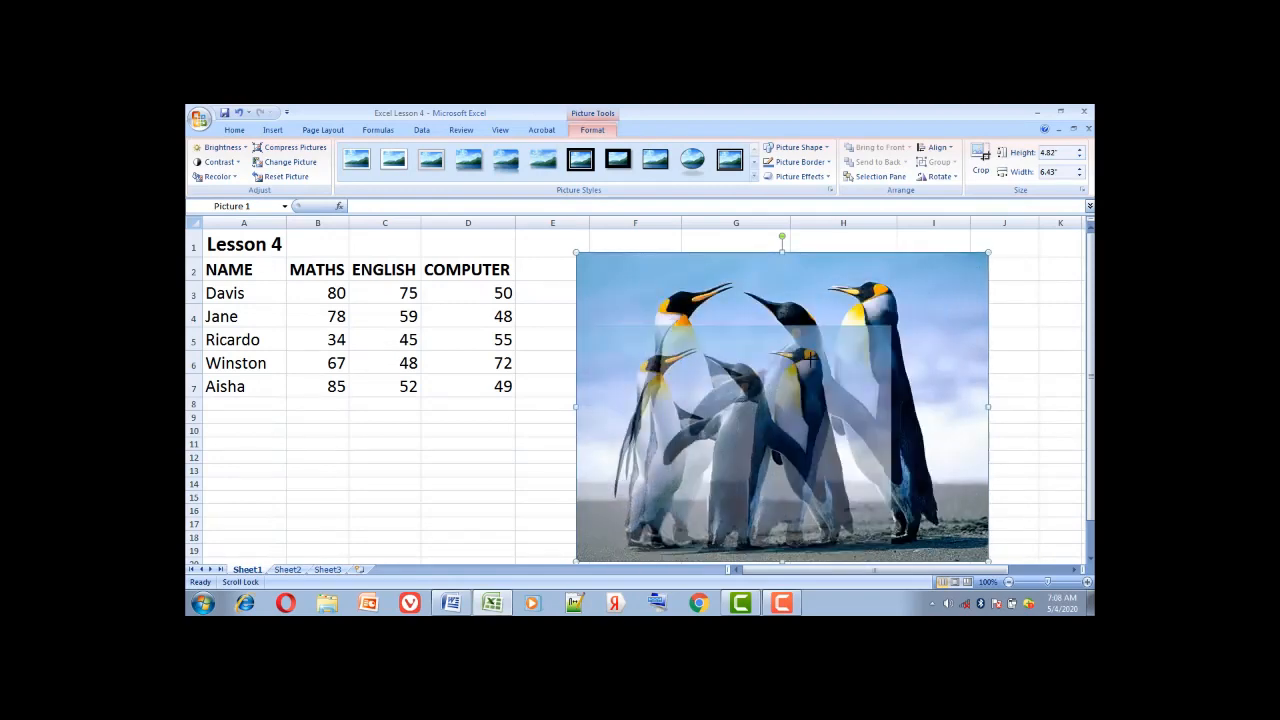
{"action": "left_click_drag", "start_coordinate": [808, 362], "coordinate": [699, 233]}
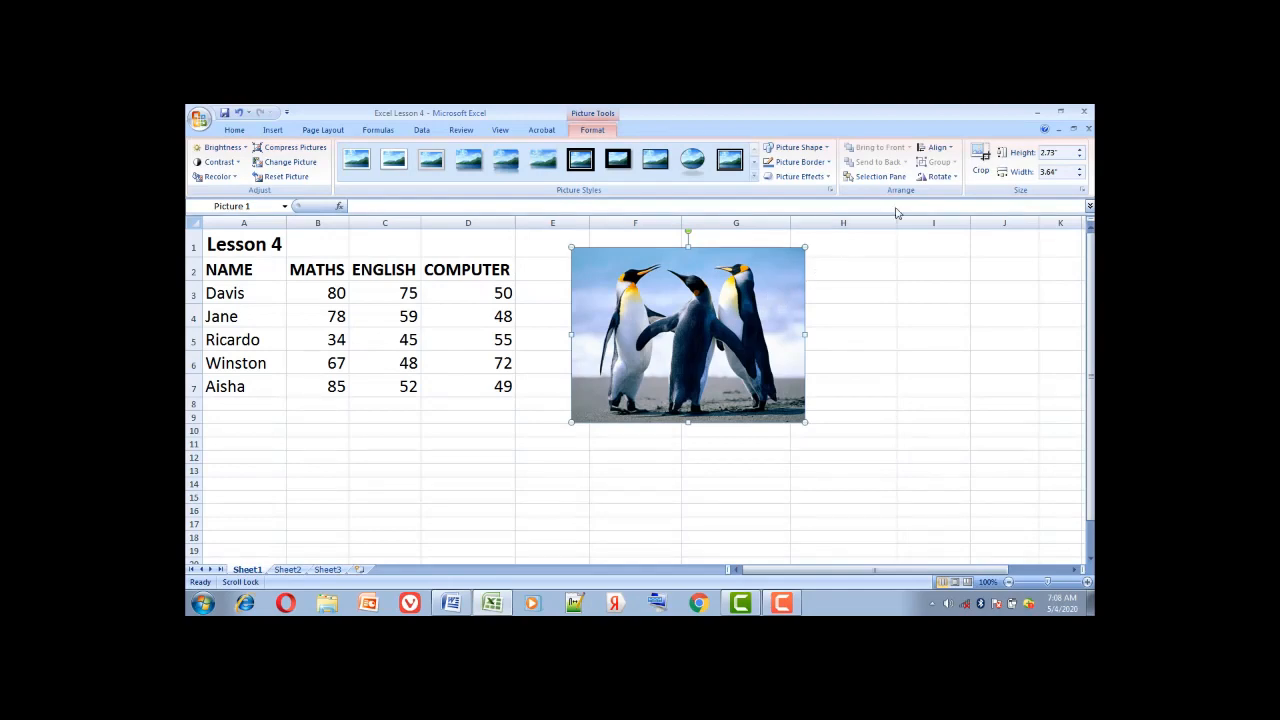
Crop the penguin picture's right, left and top edges to about 2.58" by 2.02", then reposition it
{"action": "left_click", "coordinate": [981, 171]}
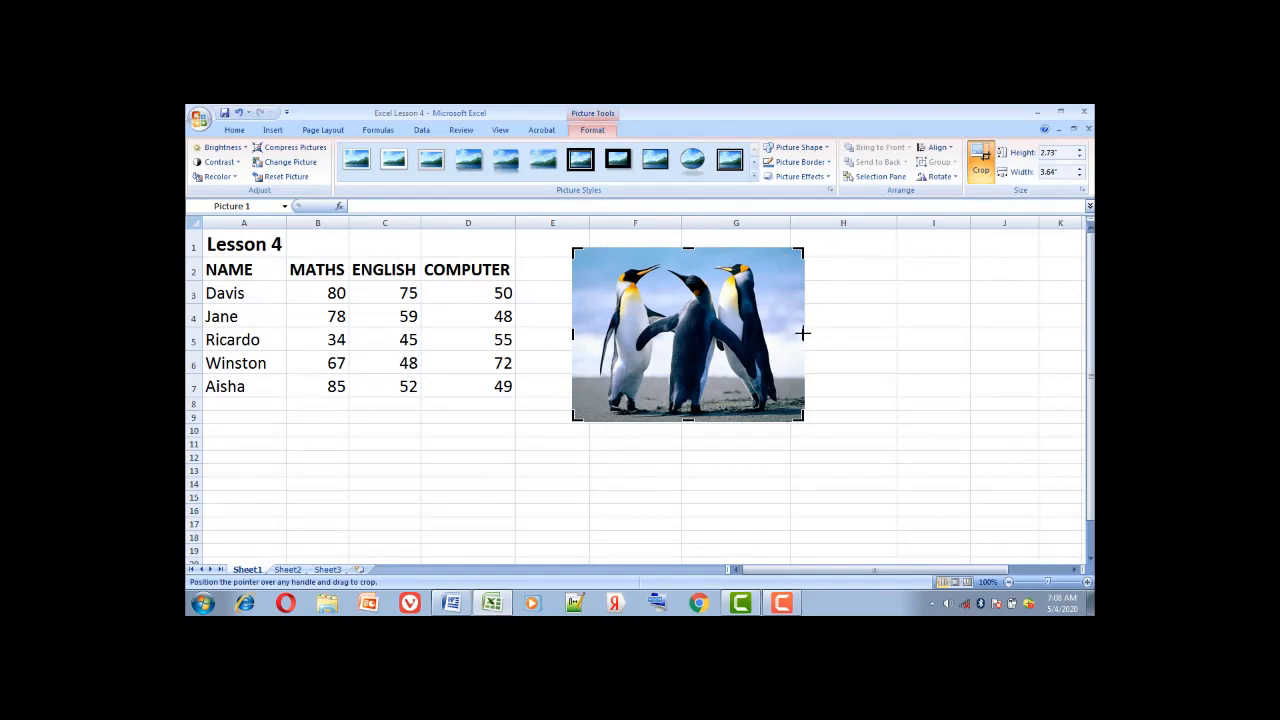
{"action": "left_click_drag", "start_coordinate": [803, 333], "coordinate": [779, 328]}
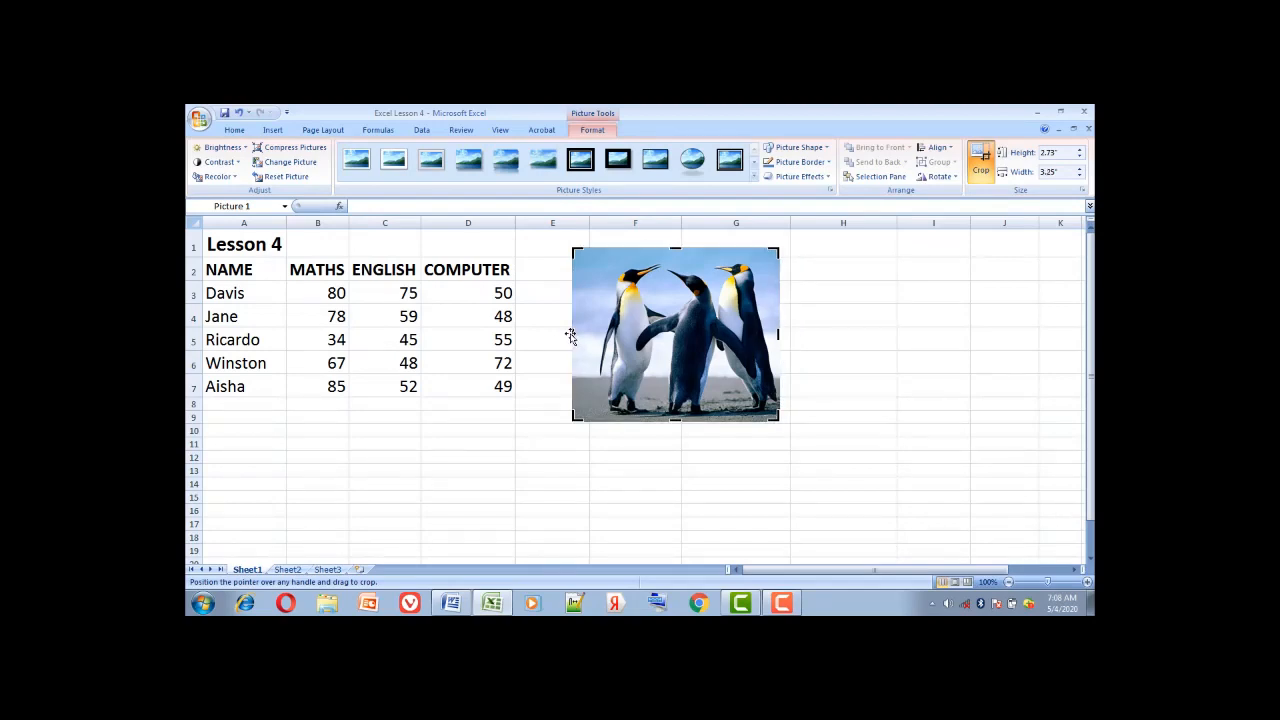
{"action": "left_click_drag", "start_coordinate": [572, 333], "coordinate": [593, 334]}
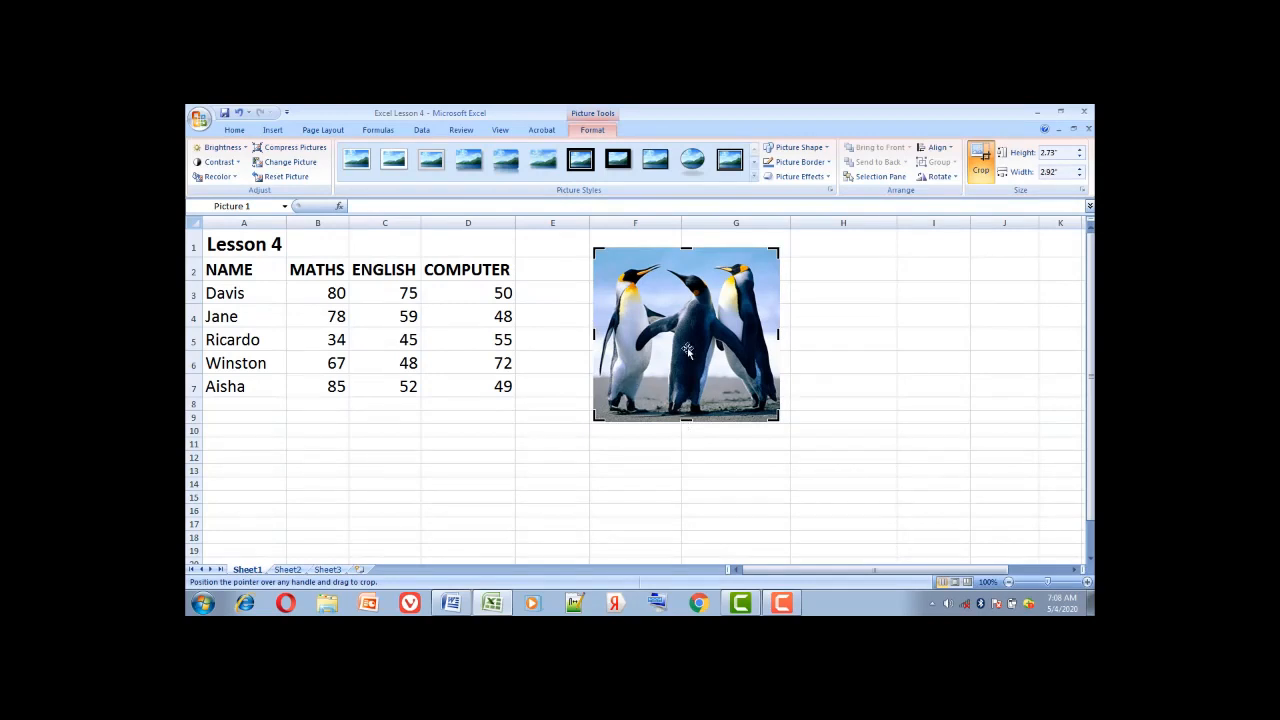
{"action": "left_click_drag", "start_coordinate": [686, 248], "coordinate": [686, 258]}
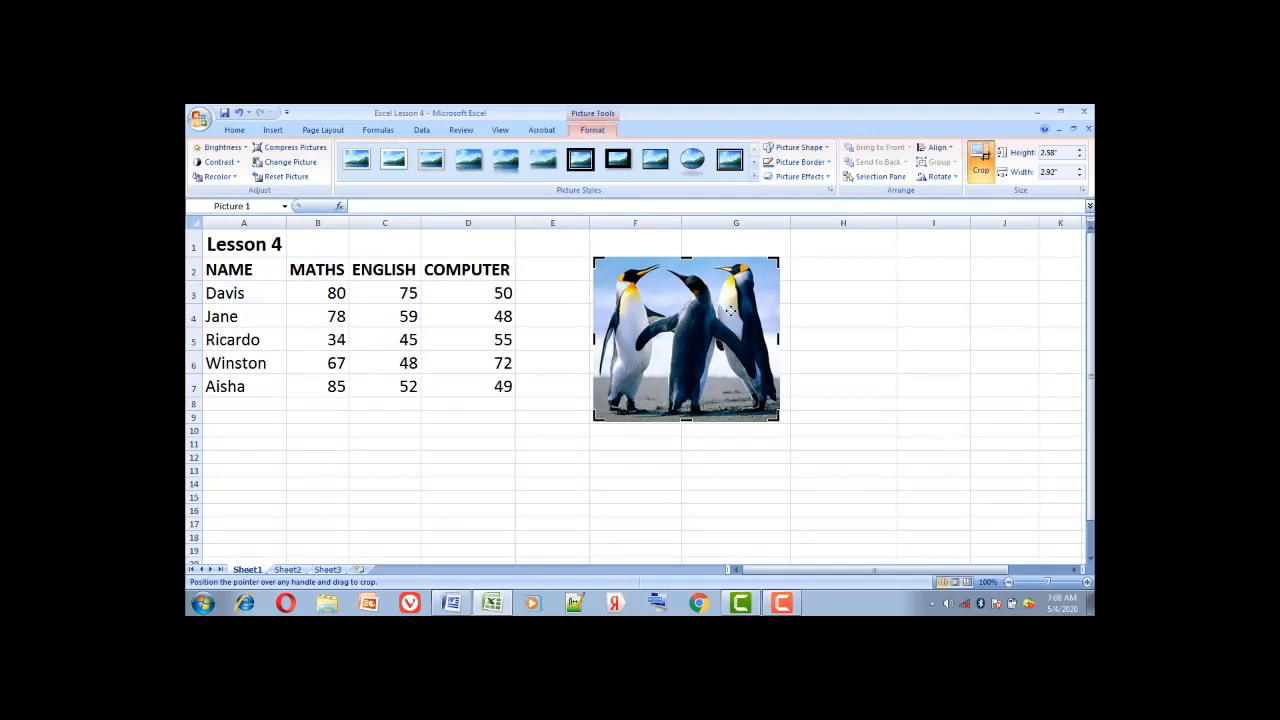
{"action": "left_click_drag", "start_coordinate": [726, 318], "coordinate": [736, 302]}
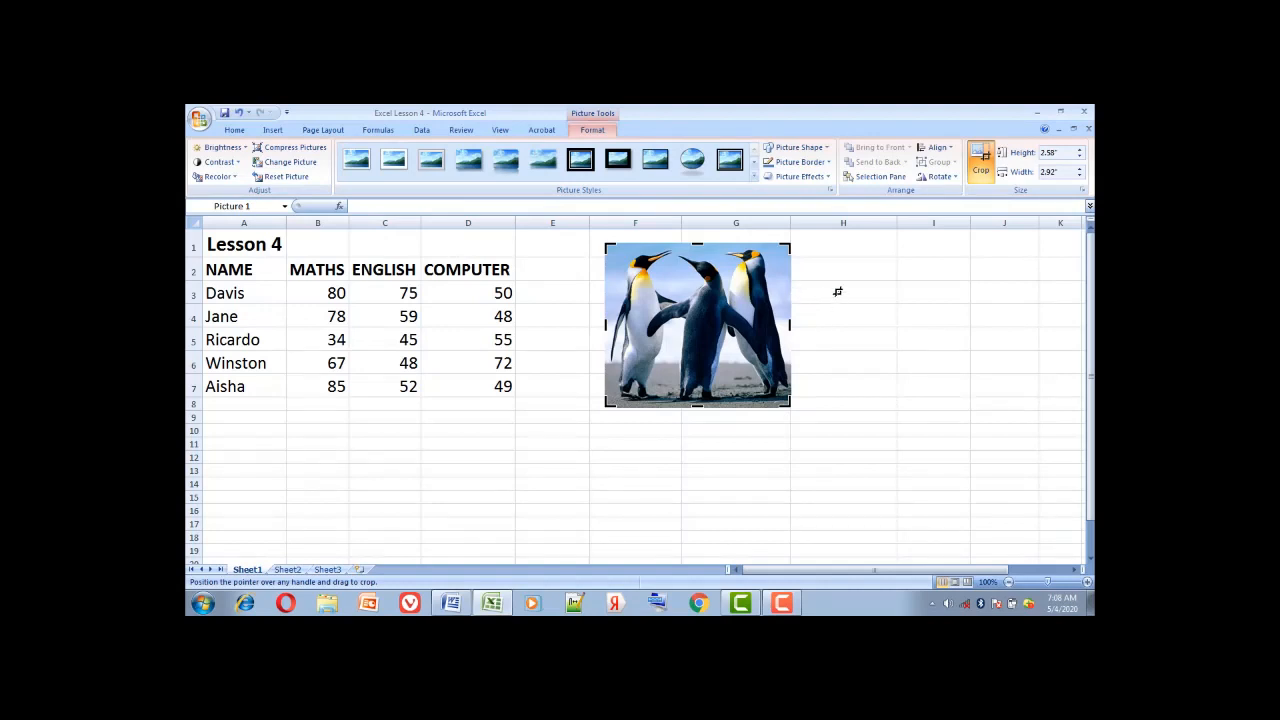
{"action": "key", "text": "Escape"}
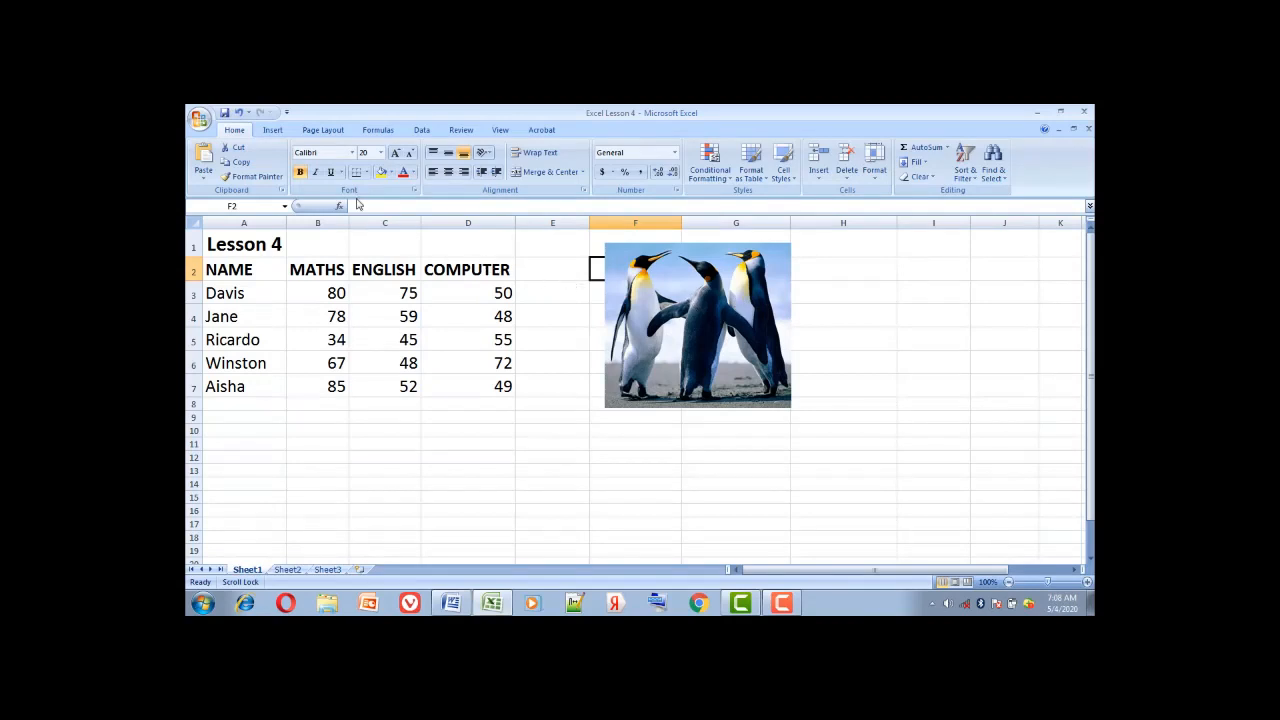
Add red-style WordArt reading 'School Result' and move it to the sheet's upper right
{"action": "left_click", "coordinate": [273, 131]}
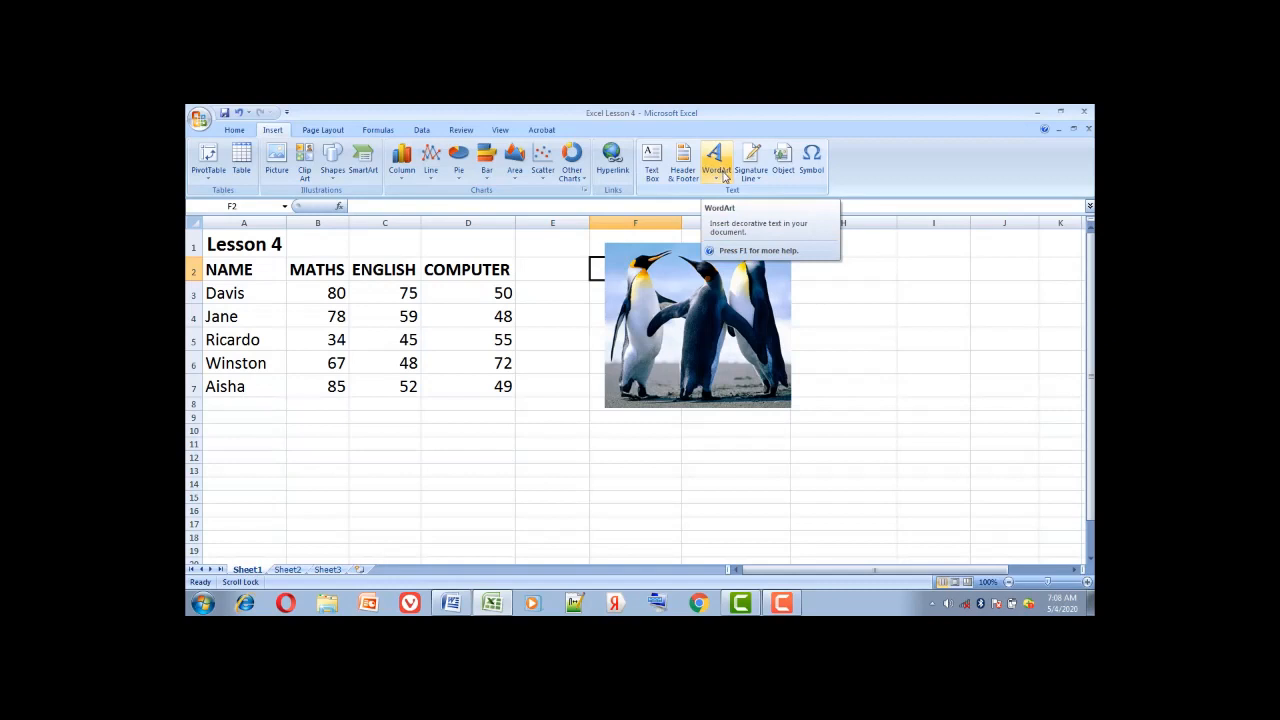
{"action": "left_click", "coordinate": [720, 178]}
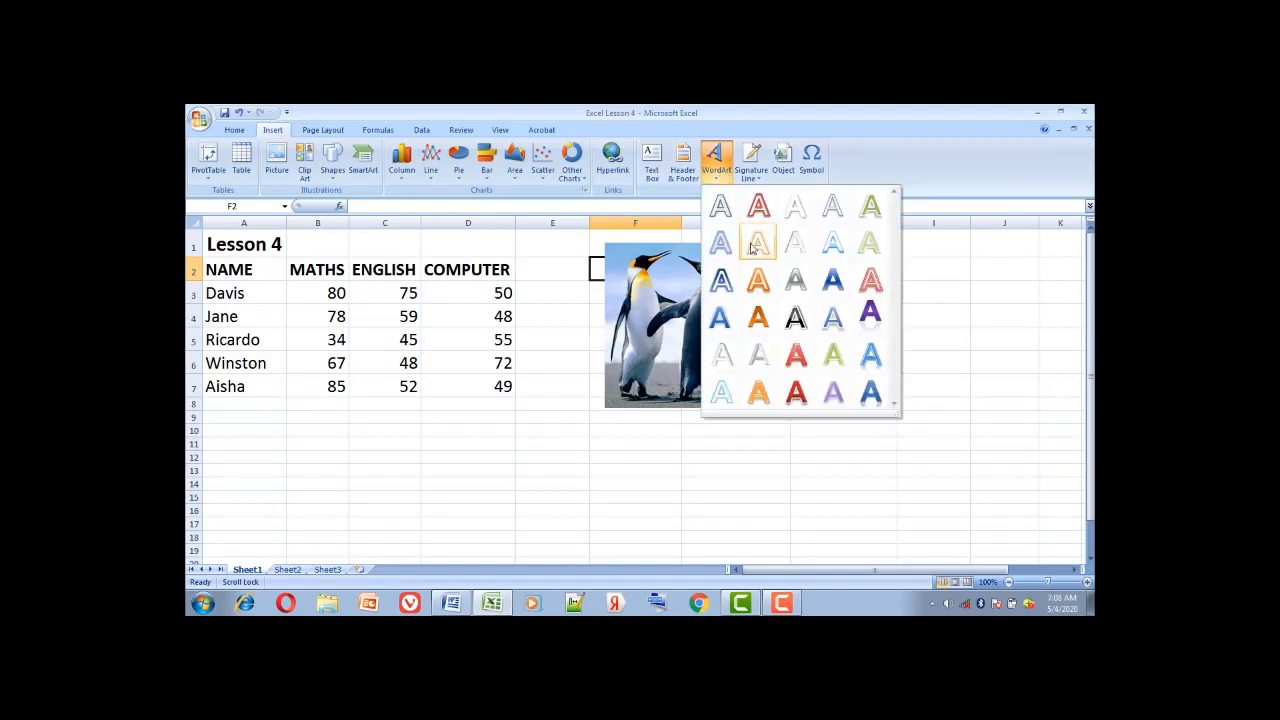
{"action": "left_click", "coordinate": [795, 354]}
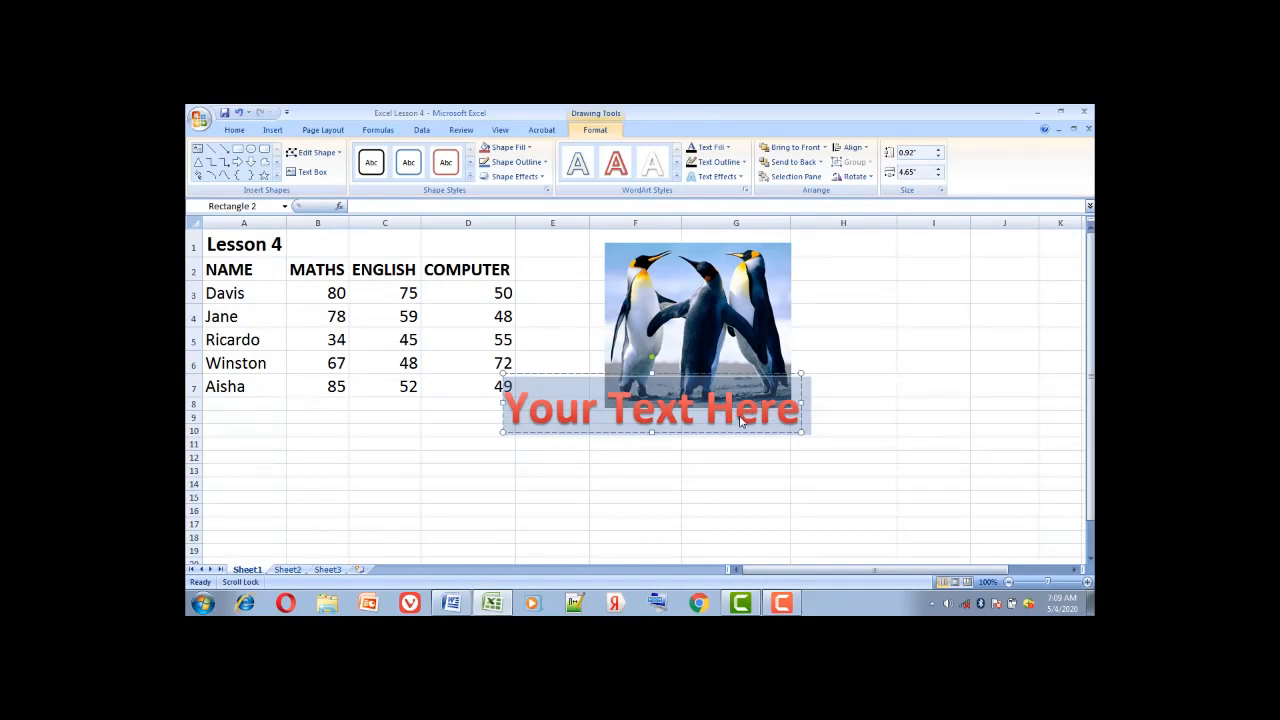
{"action": "key", "text": "Delete"}
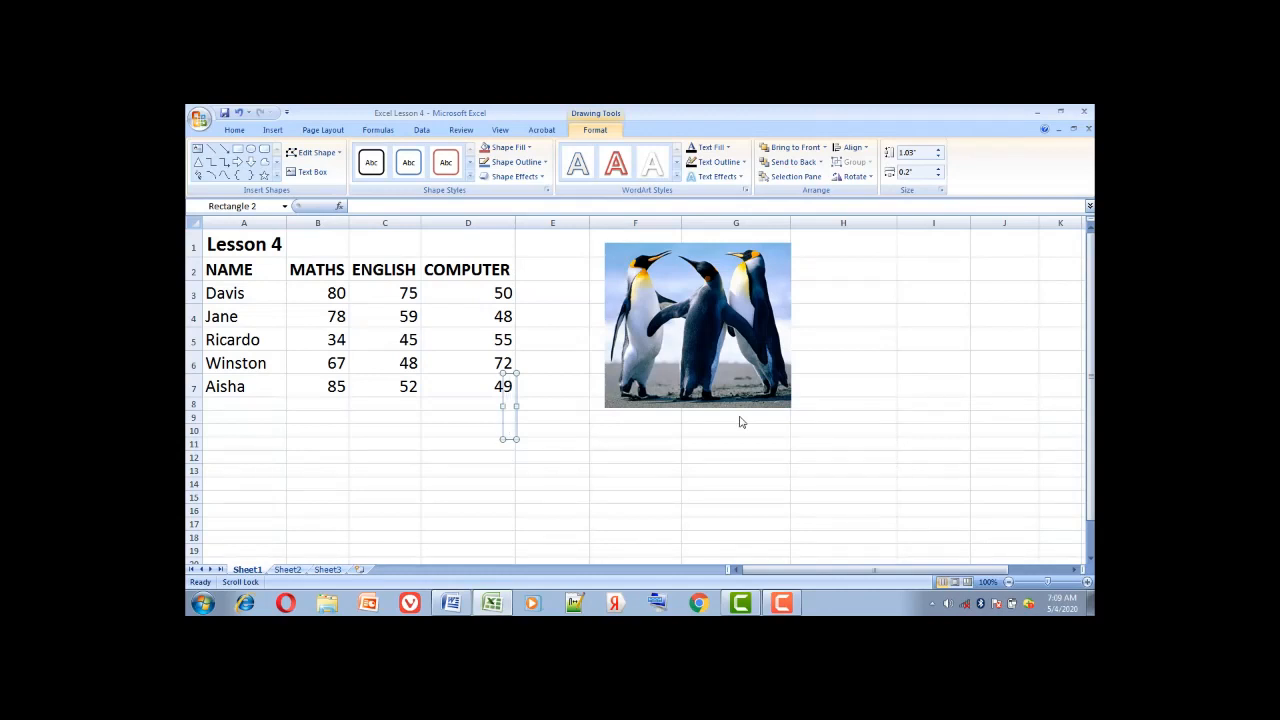
{"action": "type", "text": "S"}
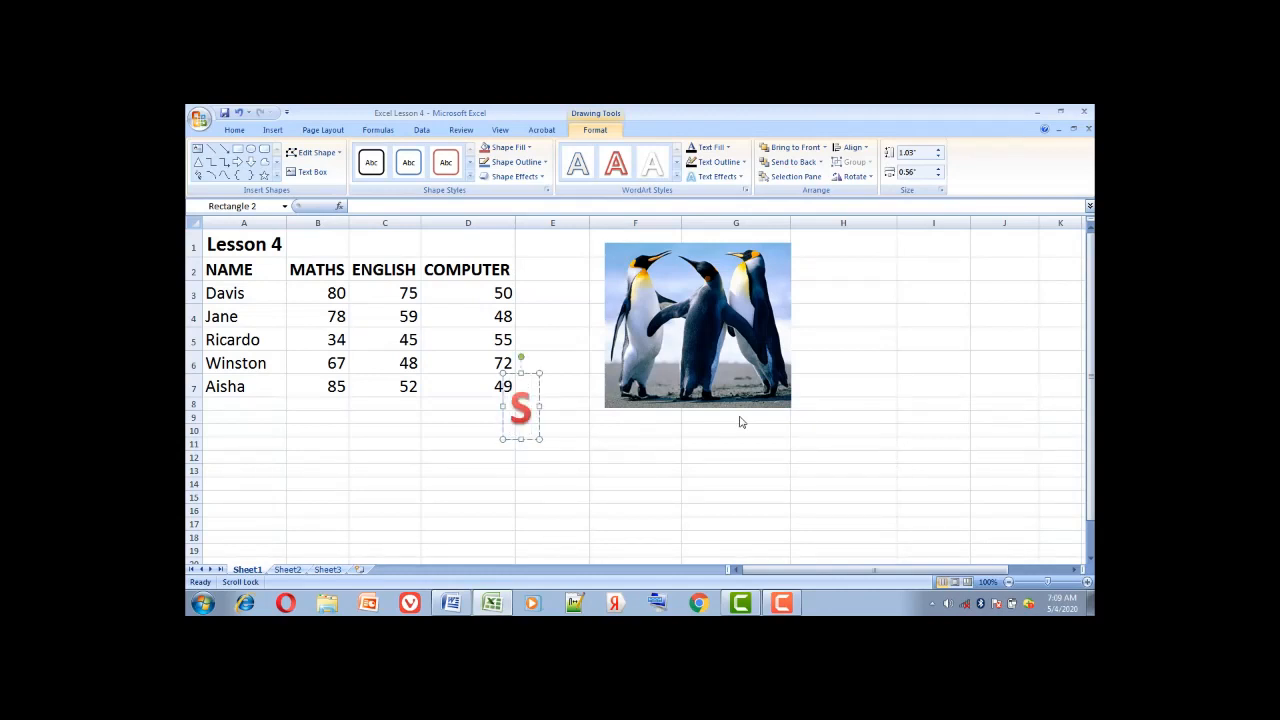
{"action": "type", "text": "ch"}
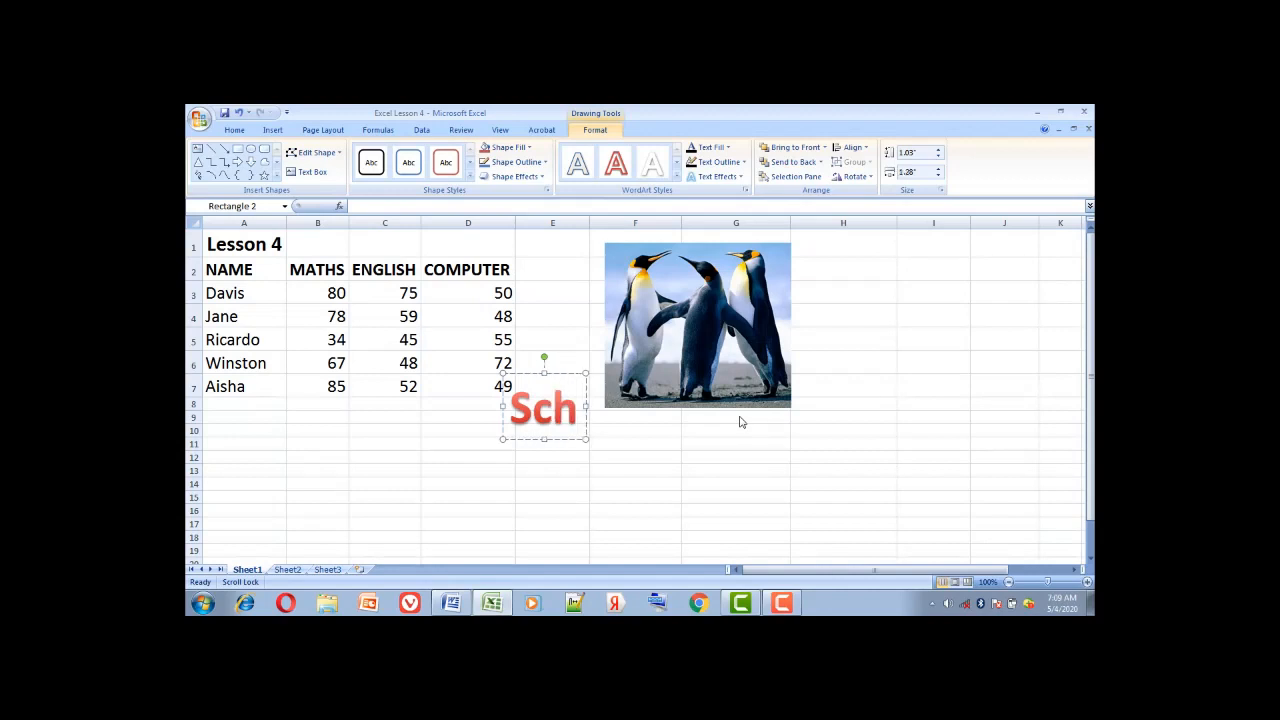
{"action": "type", "text": "oo"}
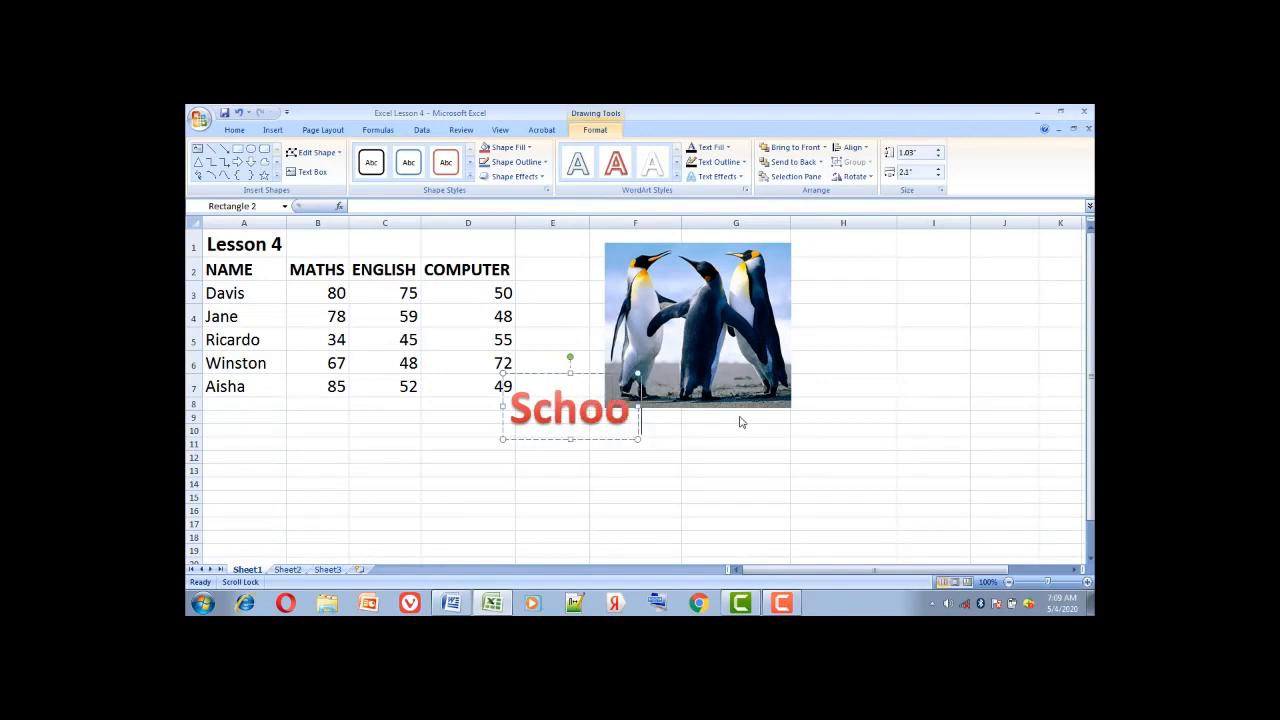
{"action": "type", "text": "l Re"}
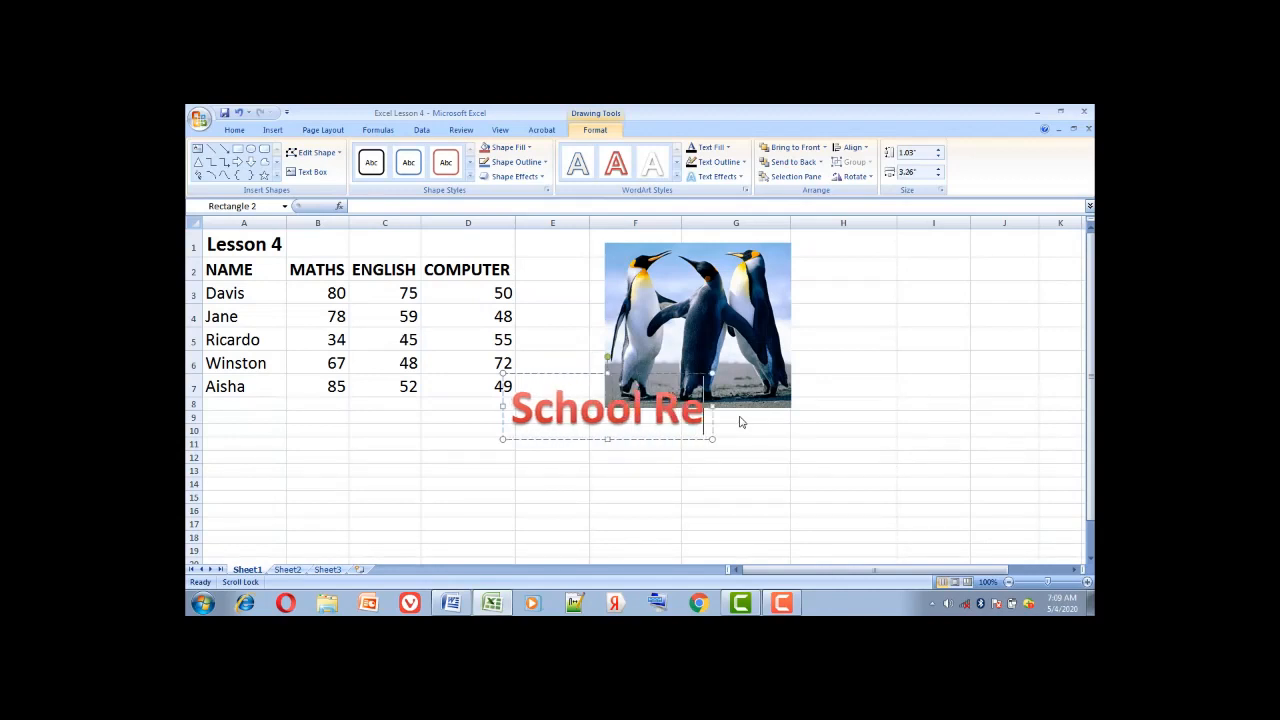
{"action": "type", "text": "sult"}
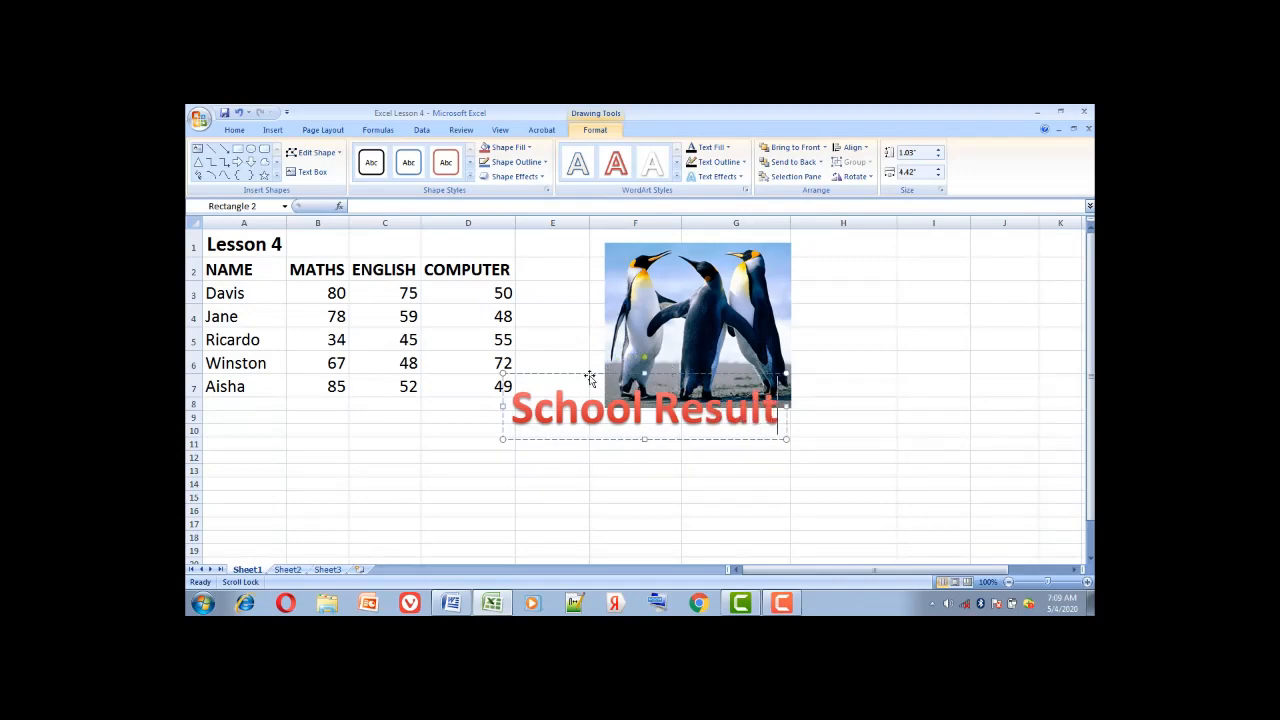
{"action": "left_click_drag", "start_coordinate": [569, 375], "coordinate": [865, 242]}
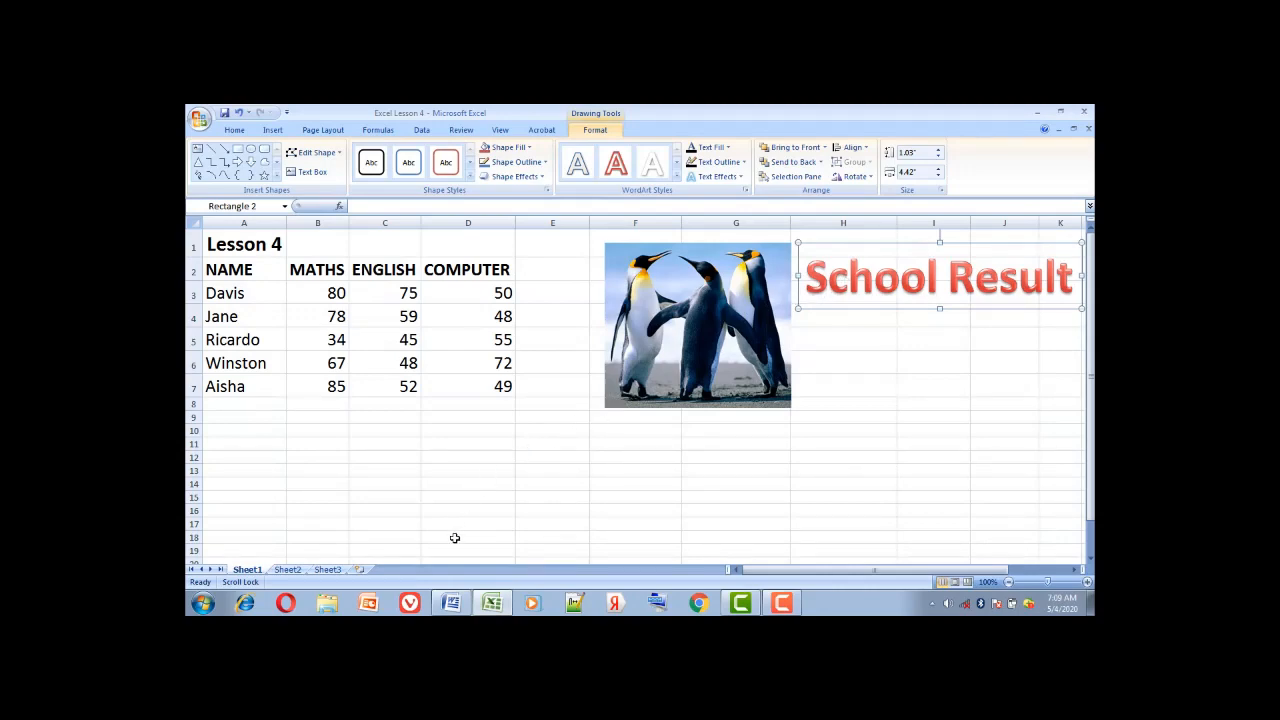
View the Word lesson document, then return to the Excel grade workbook
{"action": "mouse_move", "coordinate": [456, 605]}
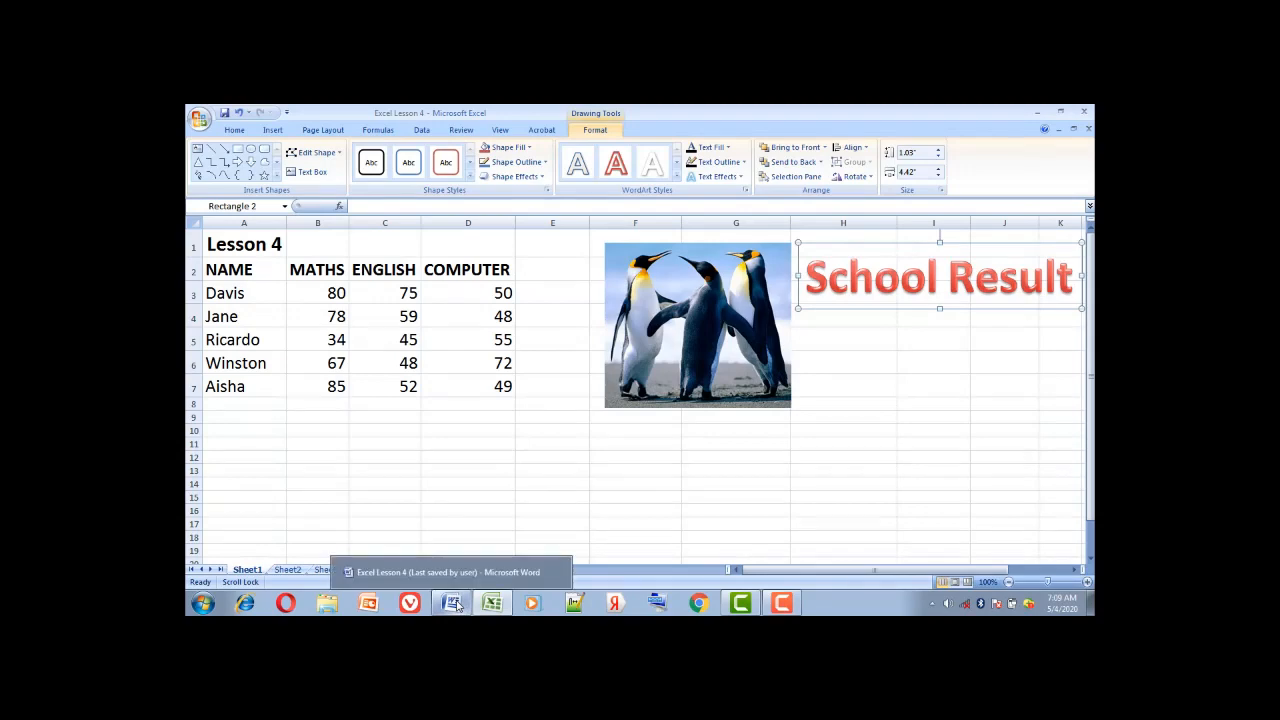
{"action": "left_click", "coordinate": [446, 572]}
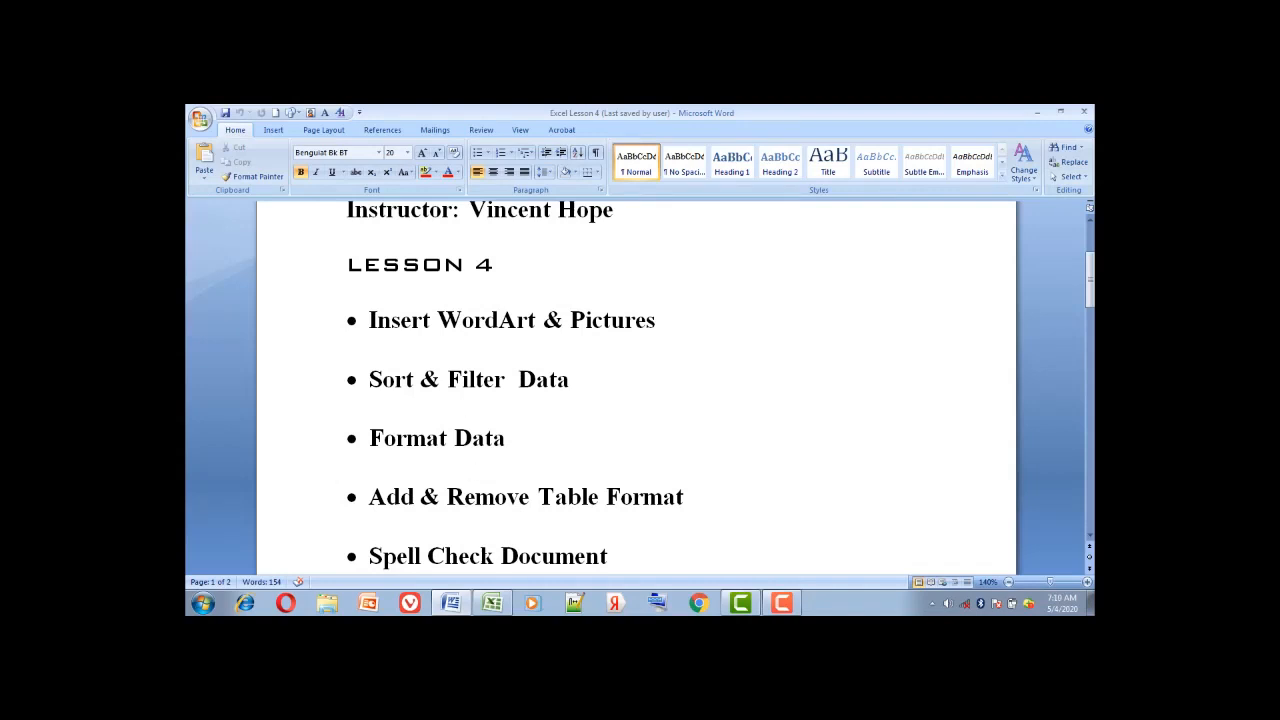
{"action": "left_click", "coordinate": [492, 603]}
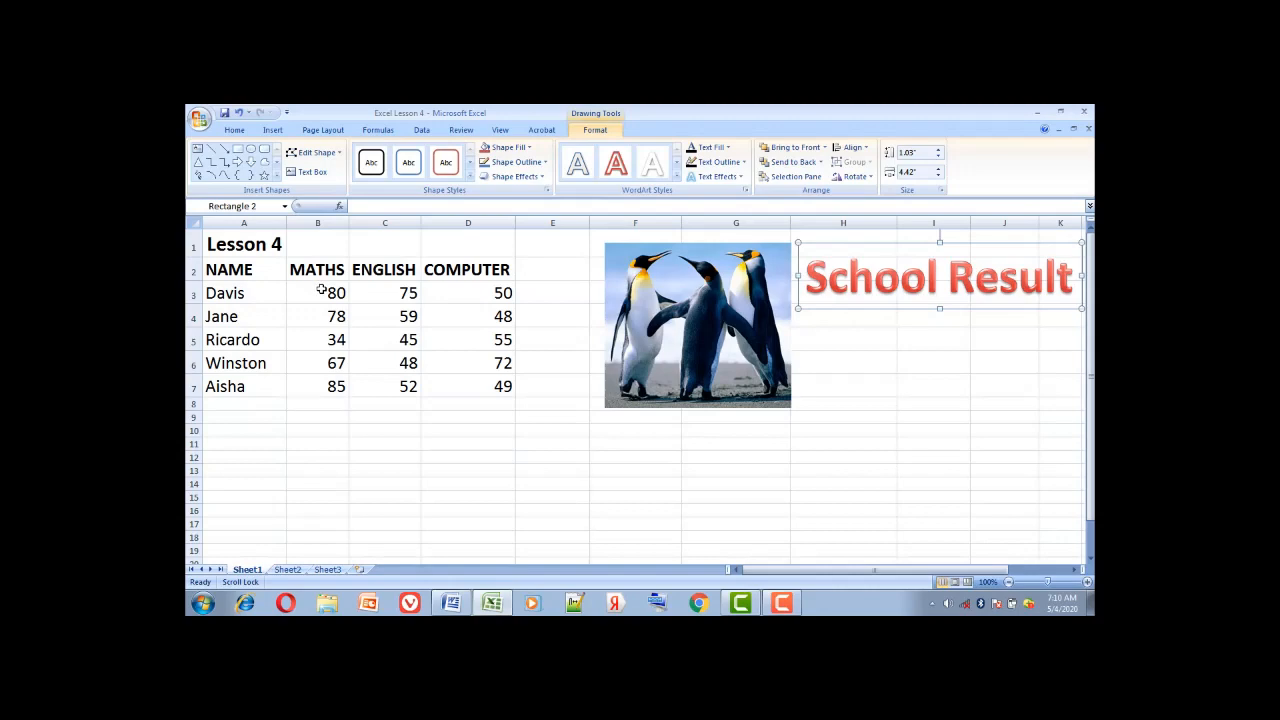
Sort just the MATHS scores ascending (34, 67, 78, 80, 85), continuing with the current selection
{"action": "left_click_drag", "start_coordinate": [321, 289], "coordinate": [330, 386]}
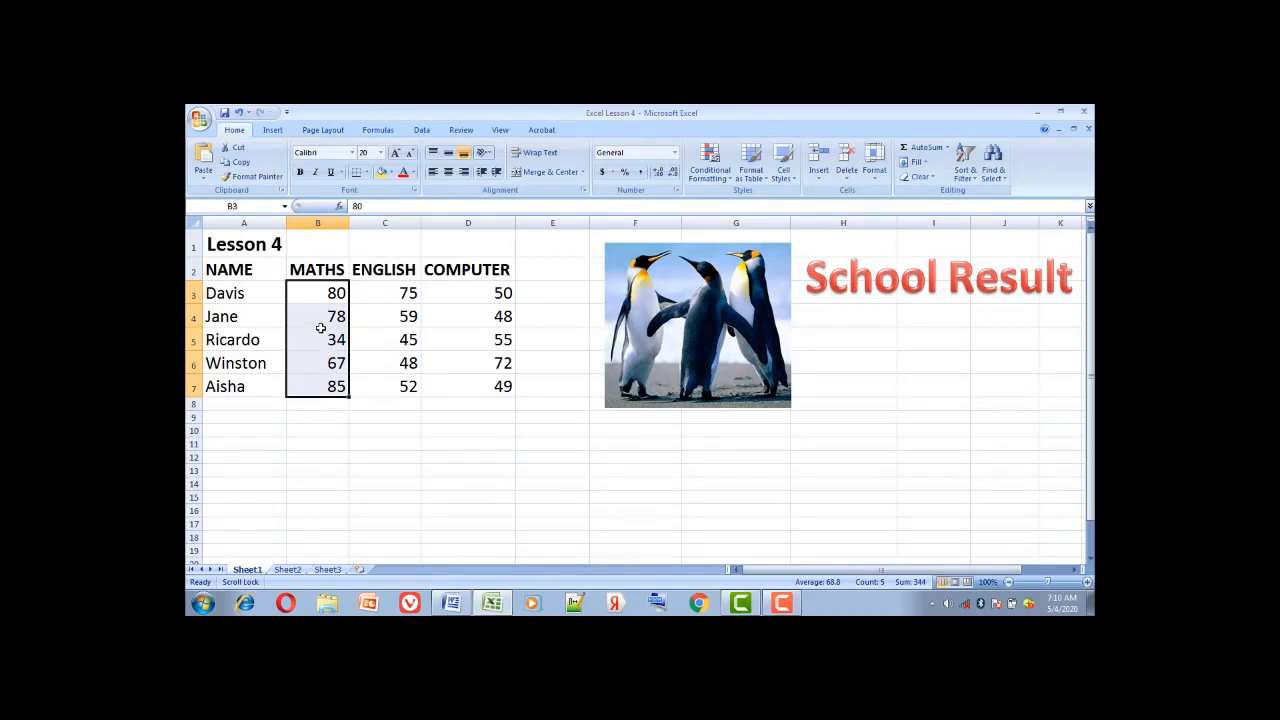
{"action": "right_click", "coordinate": [321, 328]}
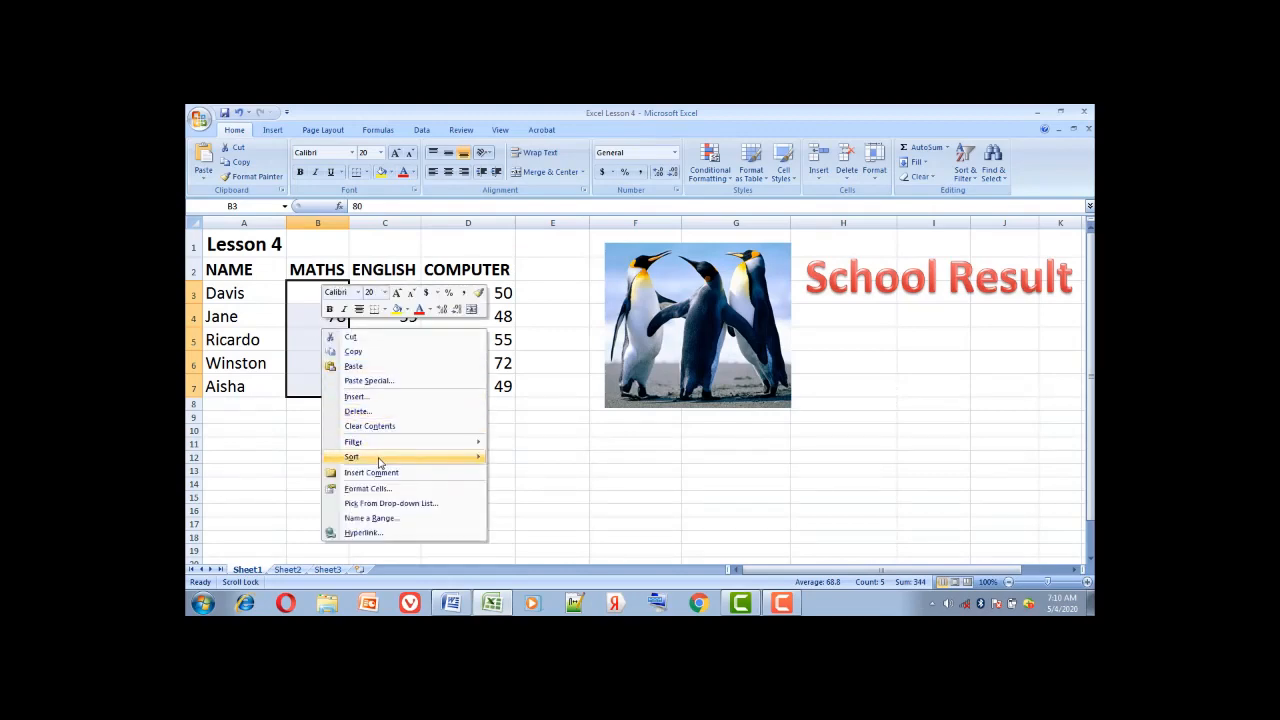
{"action": "mouse_move", "coordinate": [380, 462]}
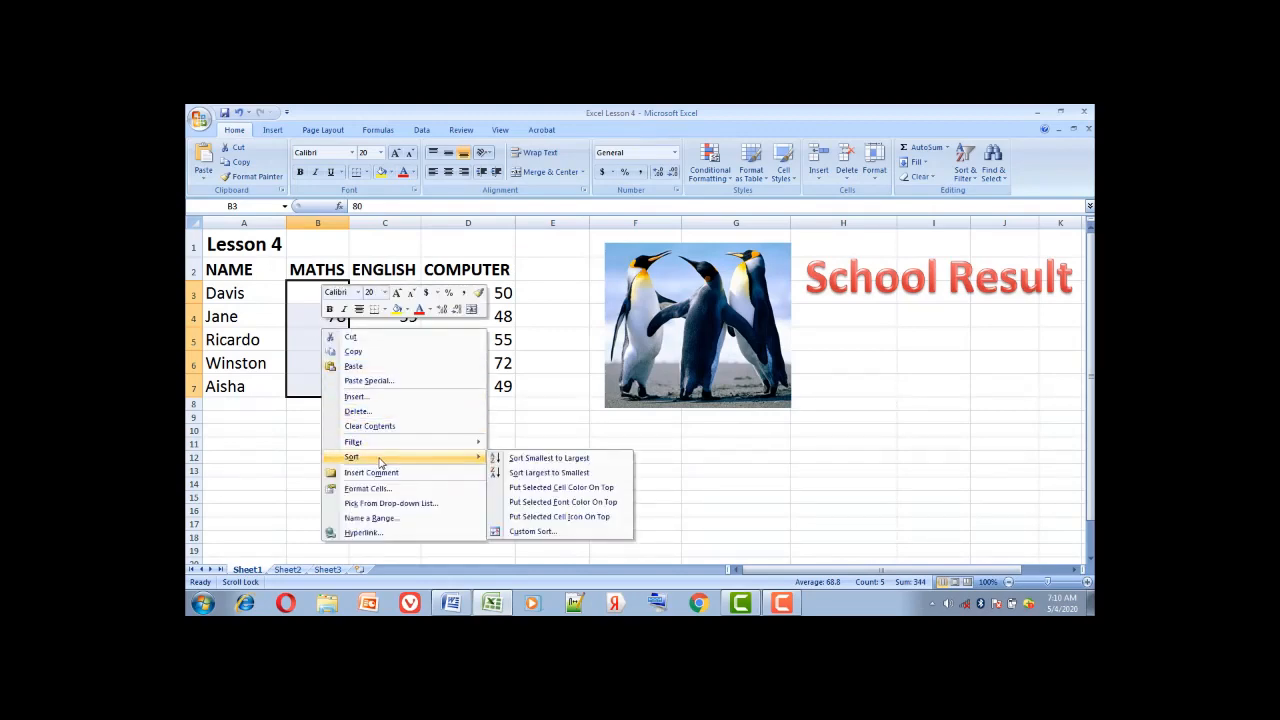
{"action": "left_click", "coordinate": [534, 460]}
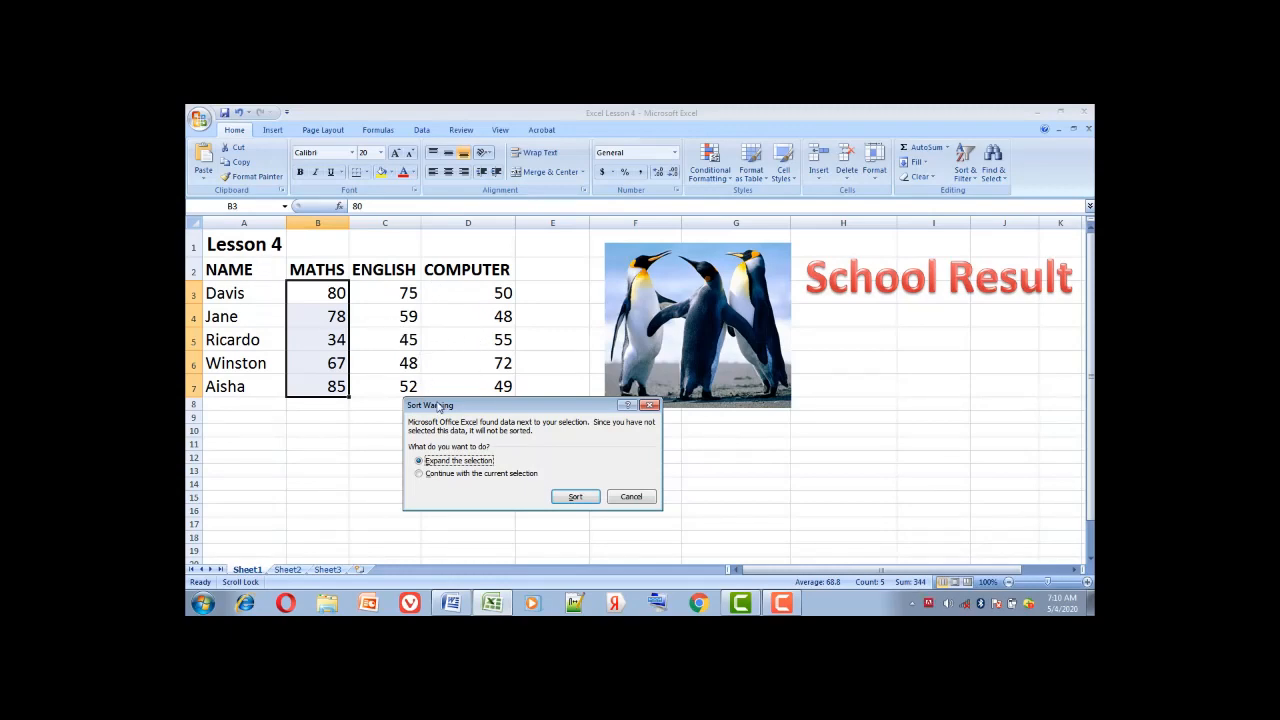
{"action": "left_click", "coordinate": [436, 477]}
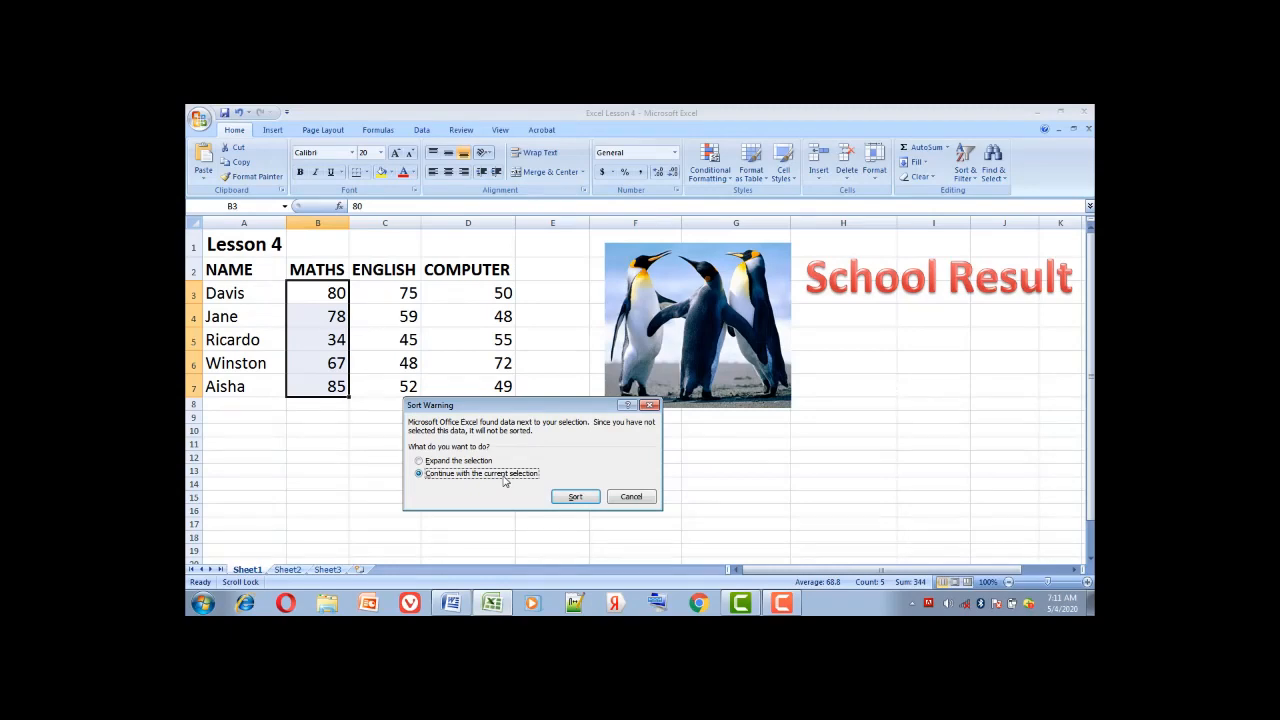
{"action": "left_click", "coordinate": [573, 500]}
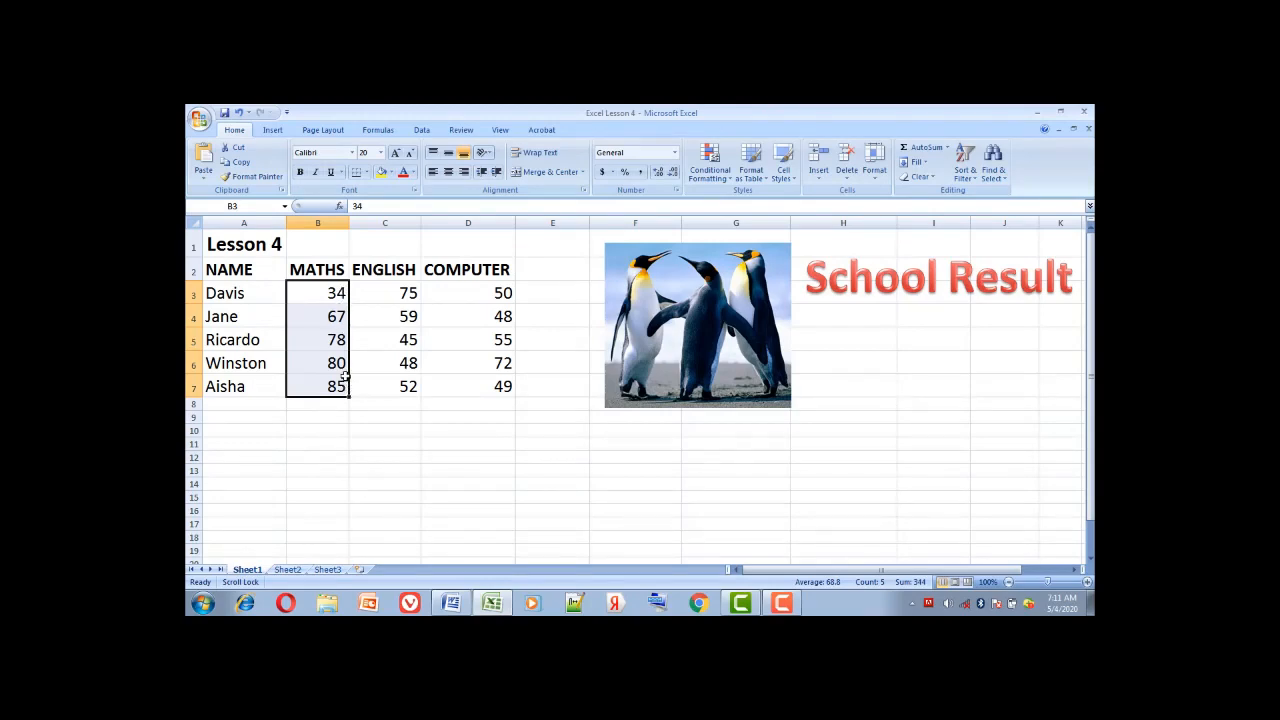
Re-sort only the MATHS column descending to 85, 80, 78, 67, 34, keeping the current selection
{"action": "right_click", "coordinate": [322, 340]}
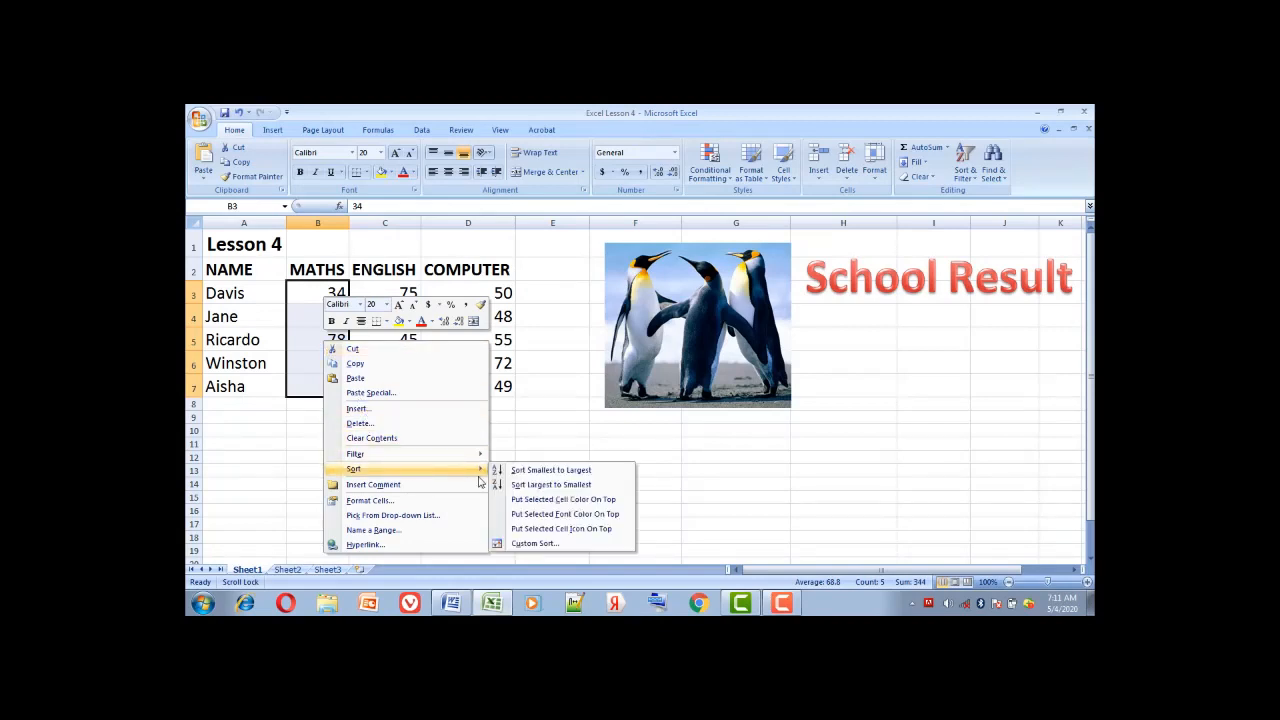
{"action": "left_click", "coordinate": [537, 489]}
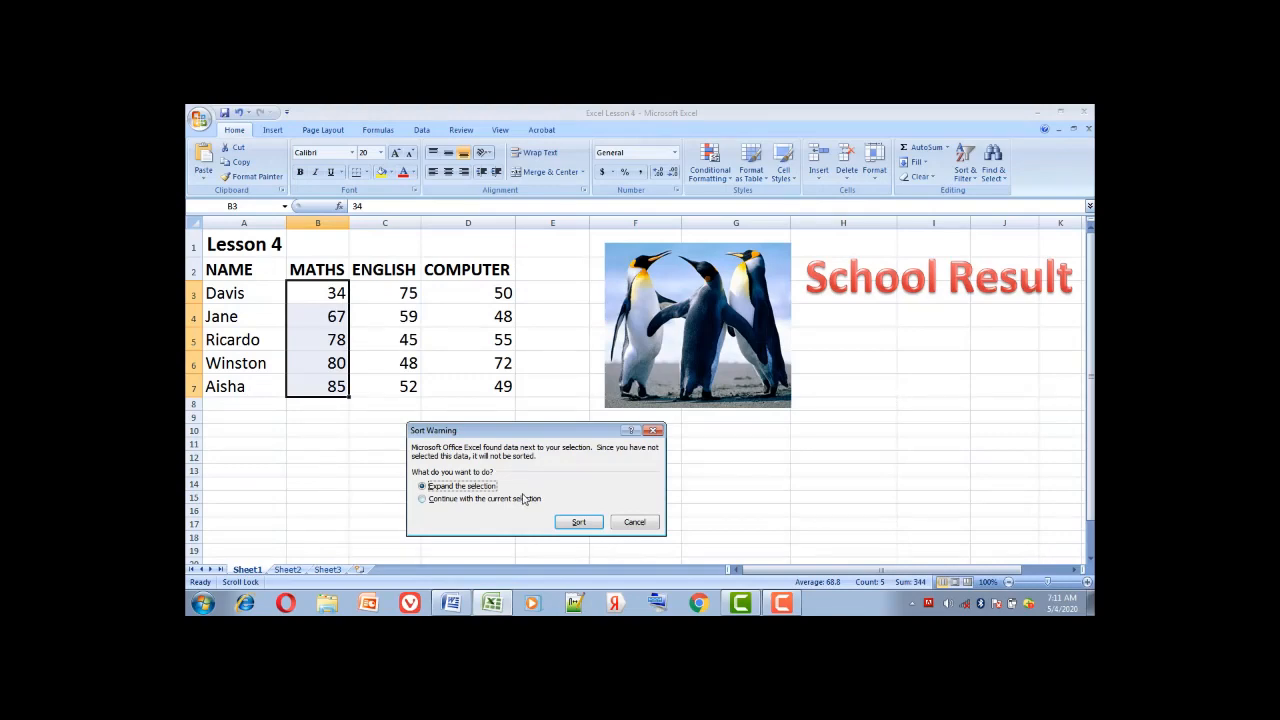
{"action": "left_click", "coordinate": [512, 502]}
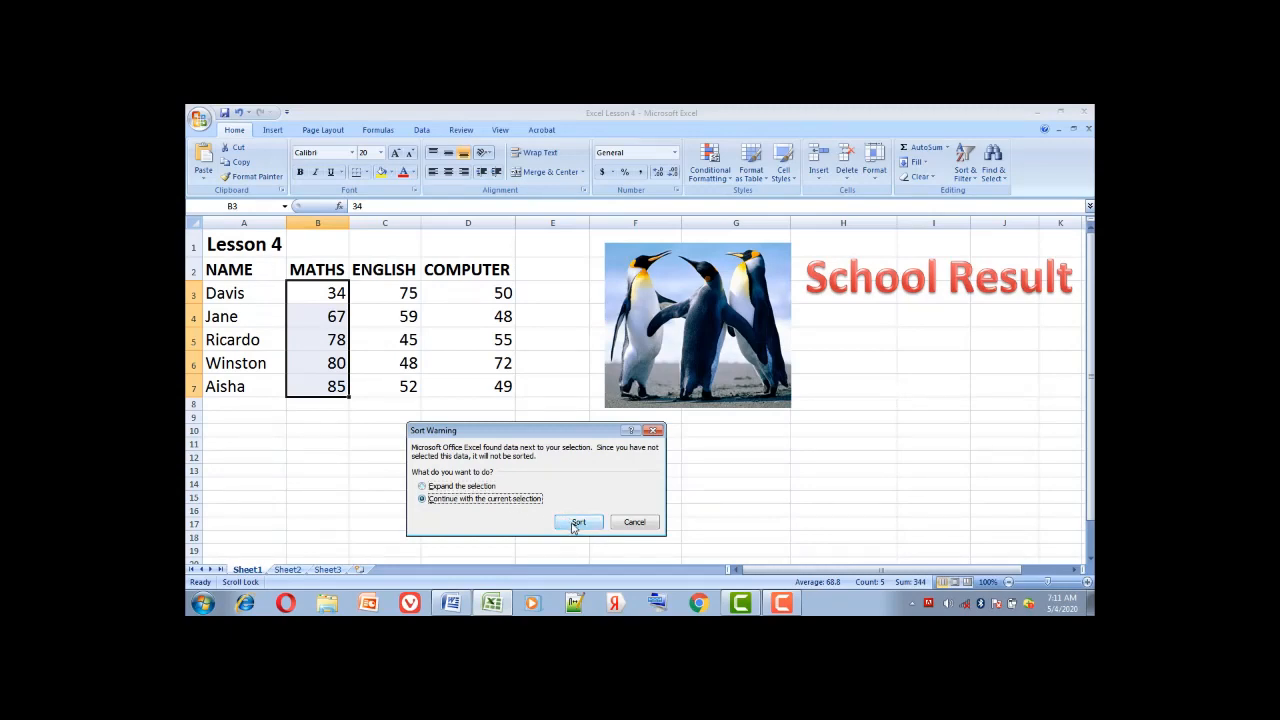
{"action": "left_click", "coordinate": [575, 523]}
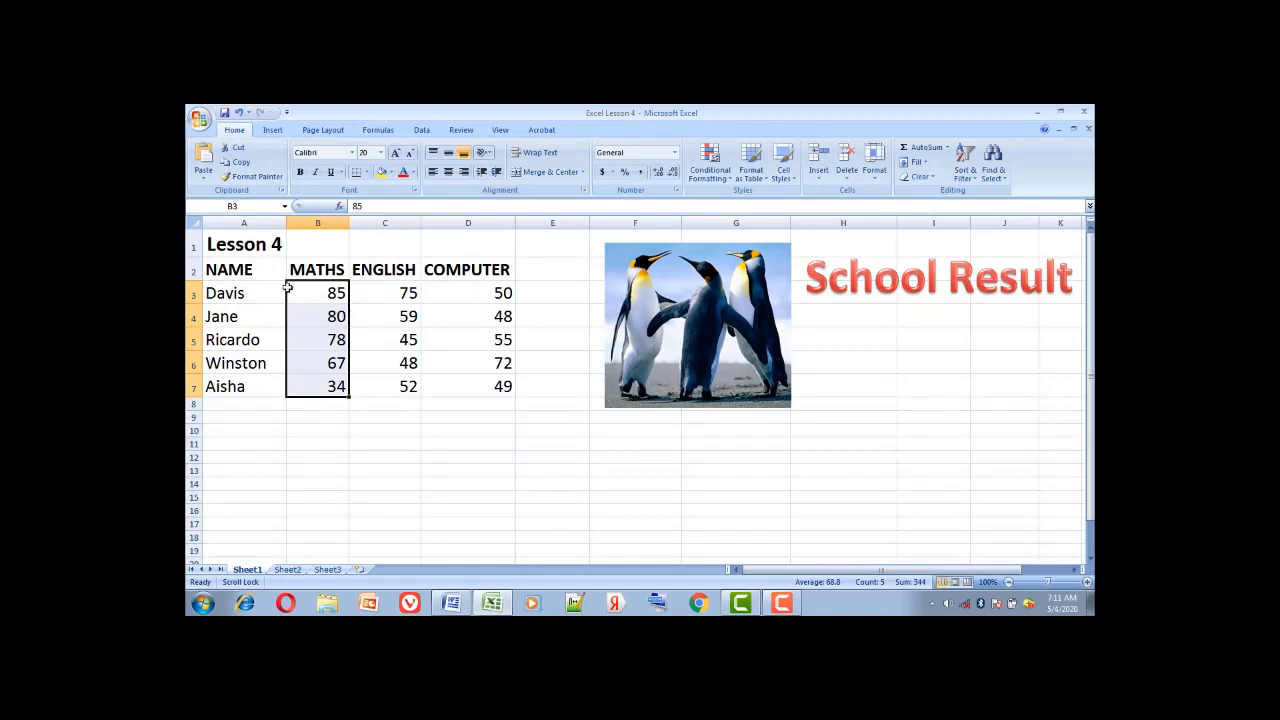
Select the names and MATHS scores in A2:B7 and bring up their Sort options
{"action": "left_click_drag", "start_coordinate": [225, 269], "coordinate": [329, 386]}
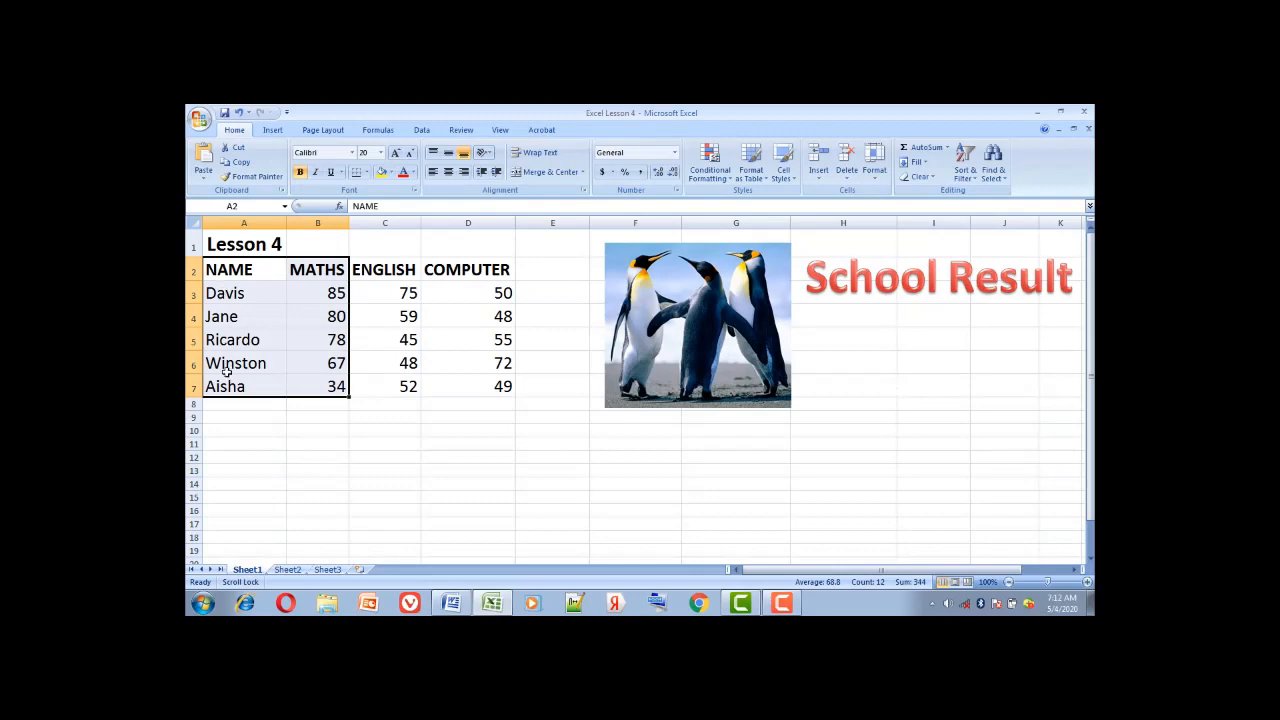
{"action": "right_click", "coordinate": [257, 300]}
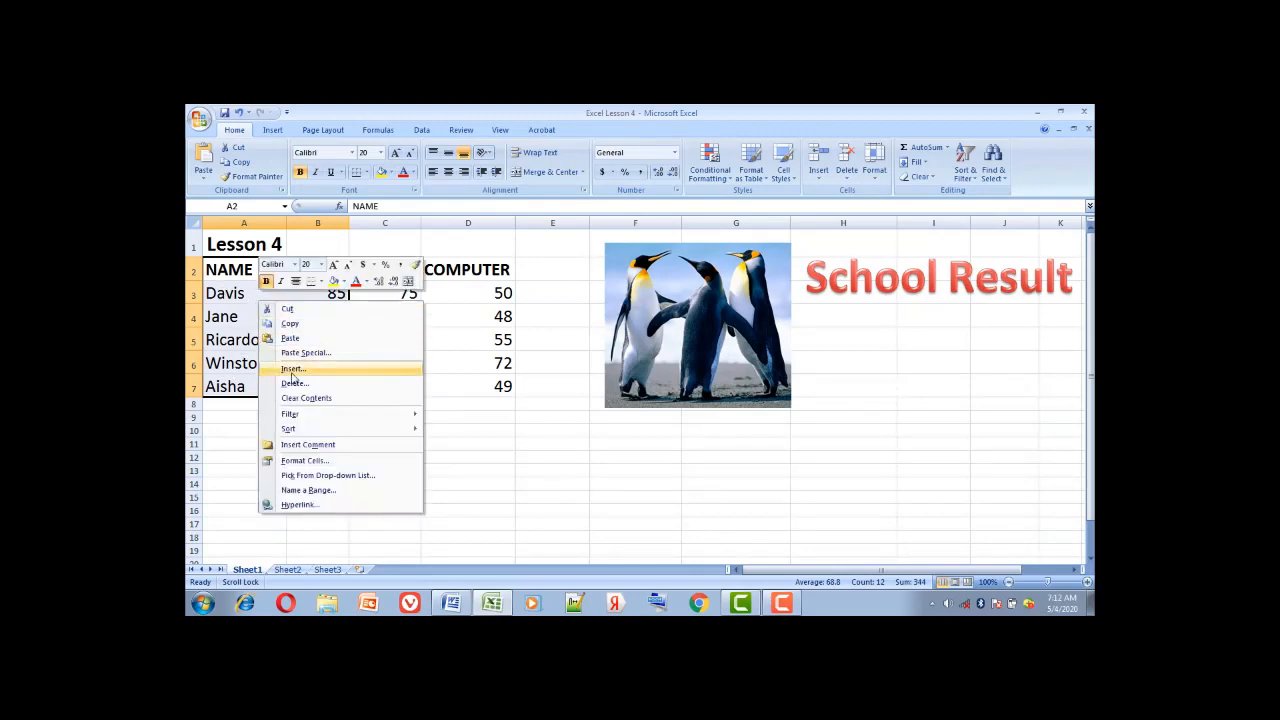
{"action": "mouse_move", "coordinate": [329, 430]}
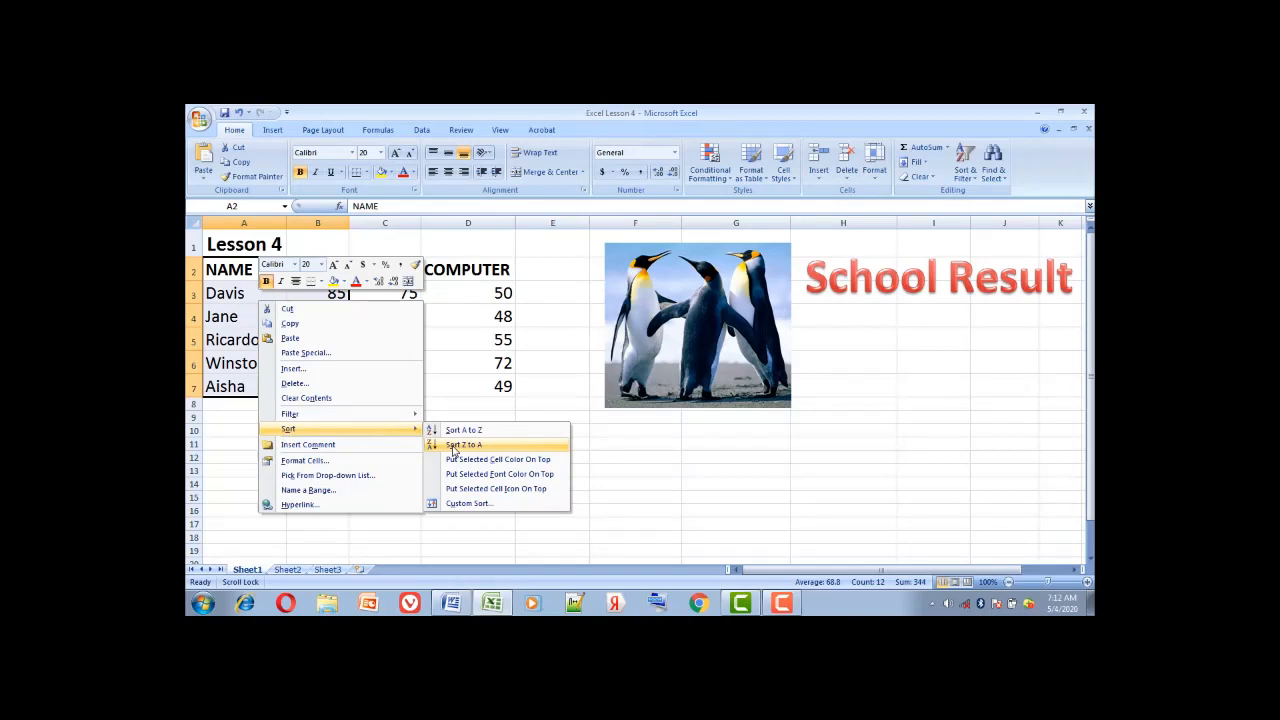
Sort the names Z to A so Winston comes first, then select Davis's MATHS score in B6
{"action": "left_click", "coordinate": [453, 446]}
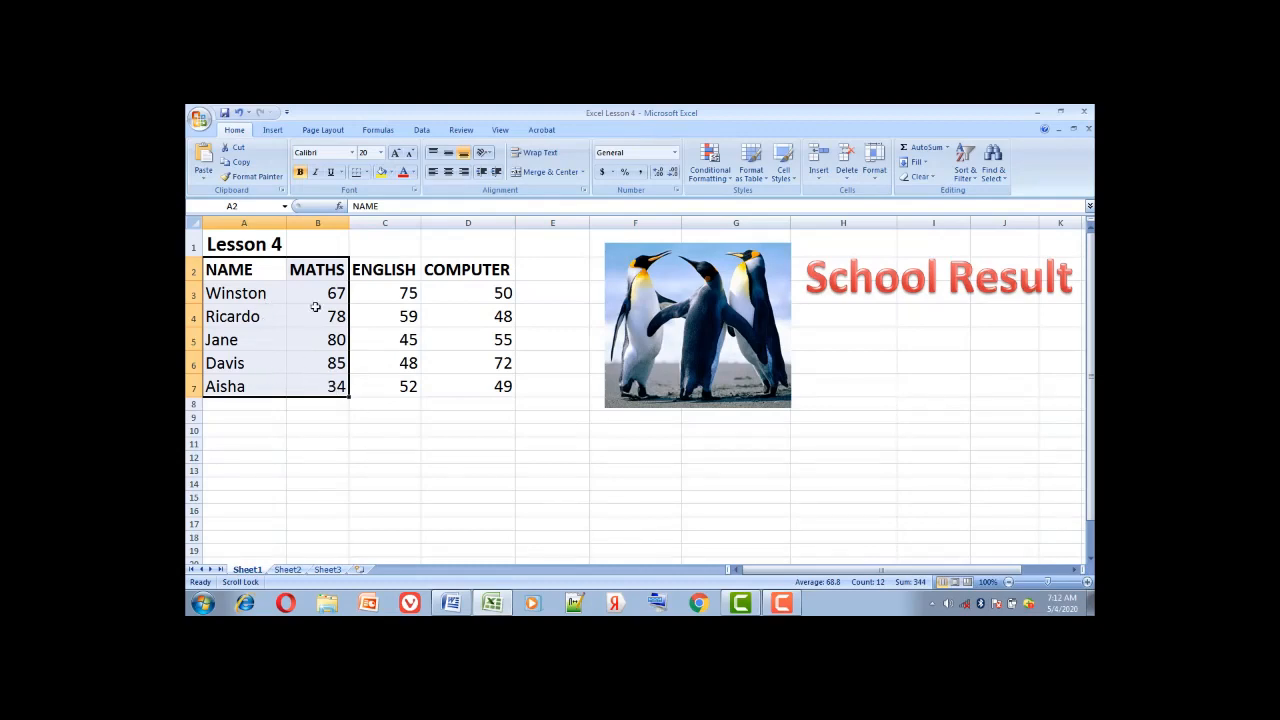
{"action": "left_click", "coordinate": [353, 318]}
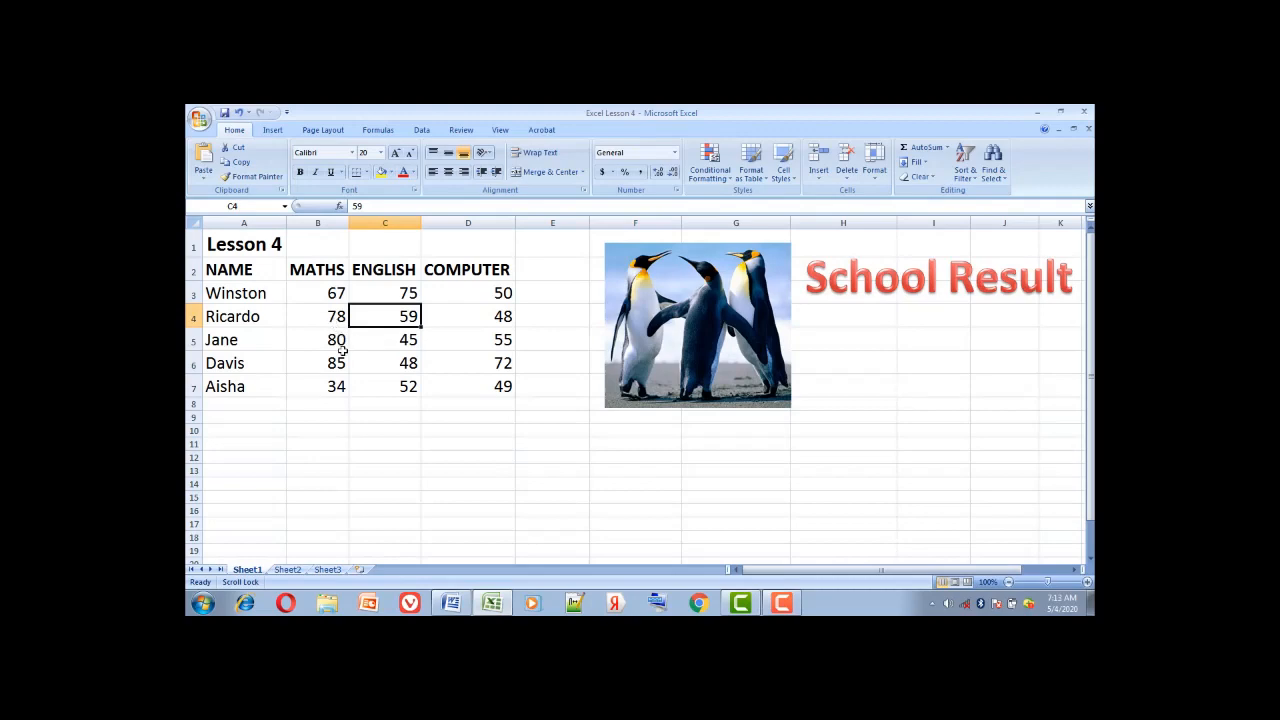
{"action": "left_click", "coordinate": [340, 362]}
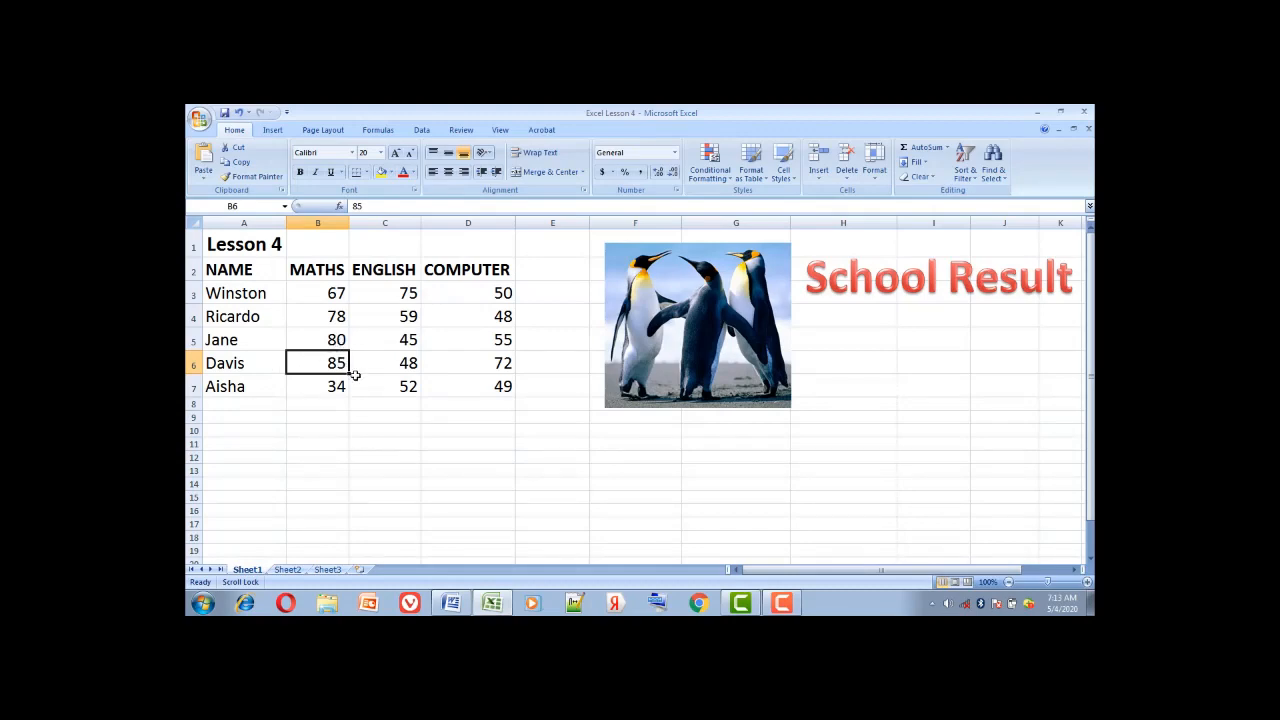
Enter 80 for Davis's MATHS score and 75 for Ricardo's and Aisha's ENGLISH scores
{"action": "type", "text": "80"}
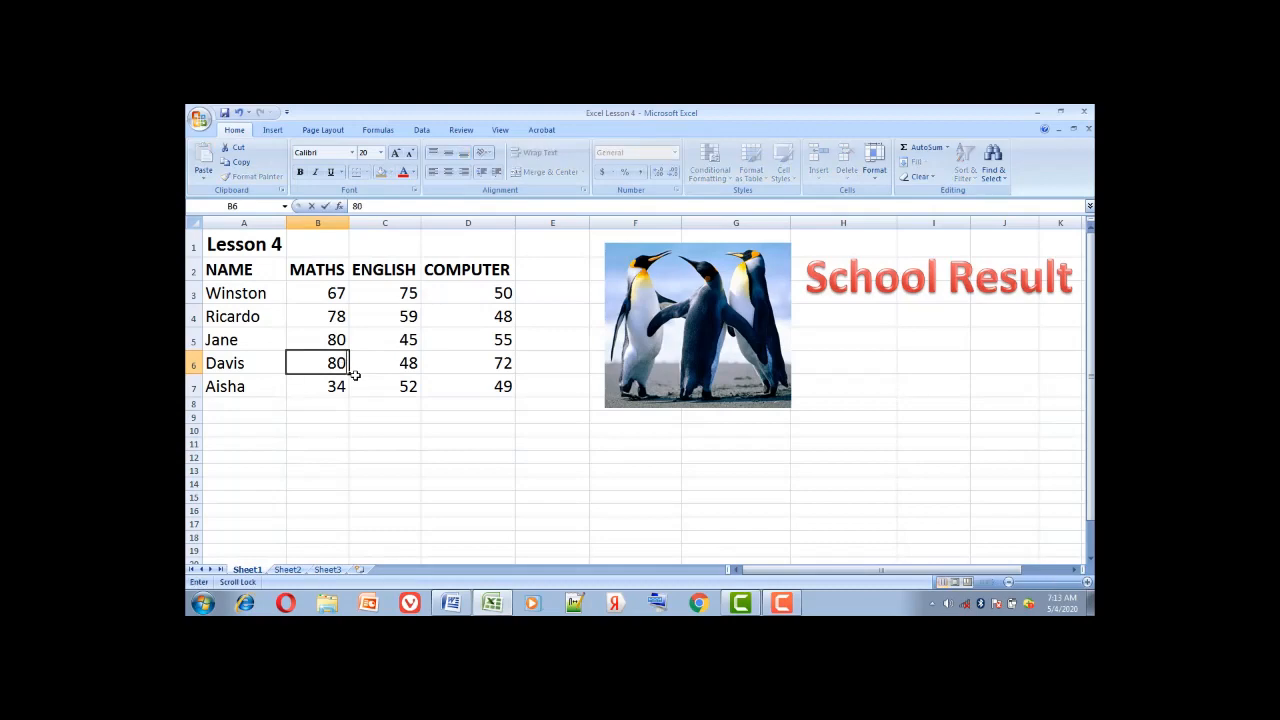
{"action": "left_click", "coordinate": [409, 312]}
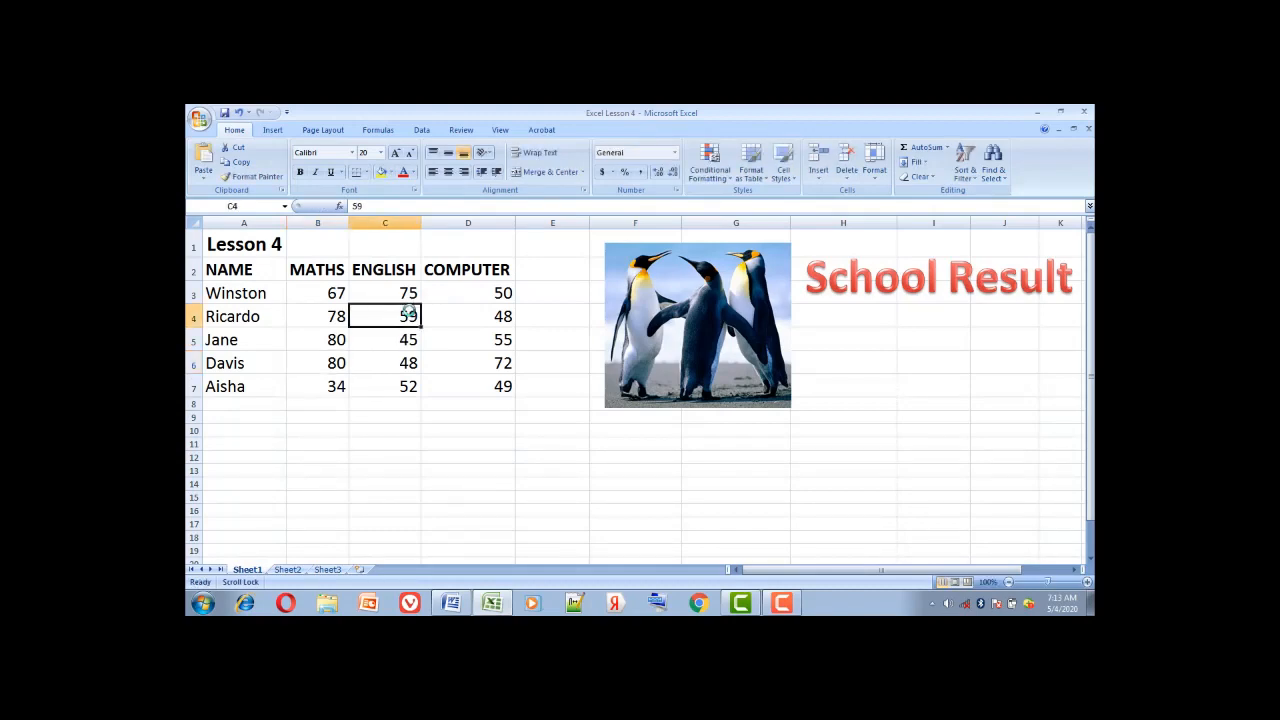
{"action": "type", "text": "75"}
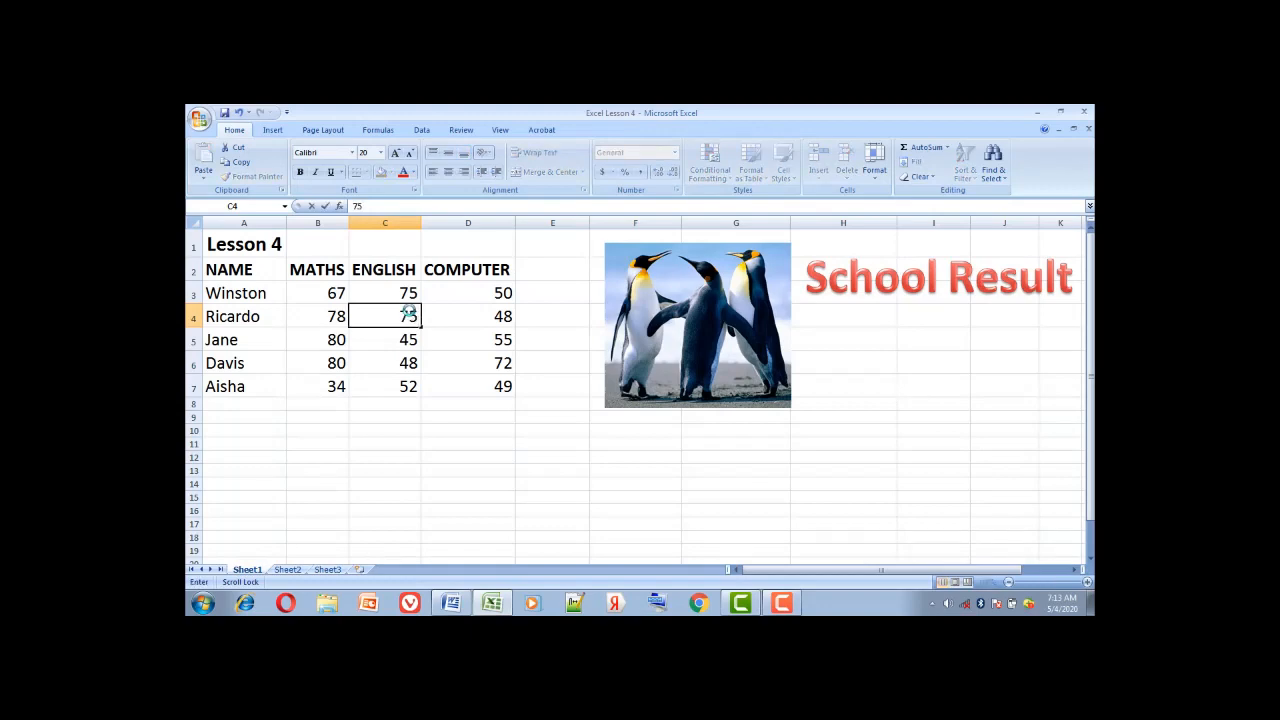
{"action": "left_click", "coordinate": [410, 389]}
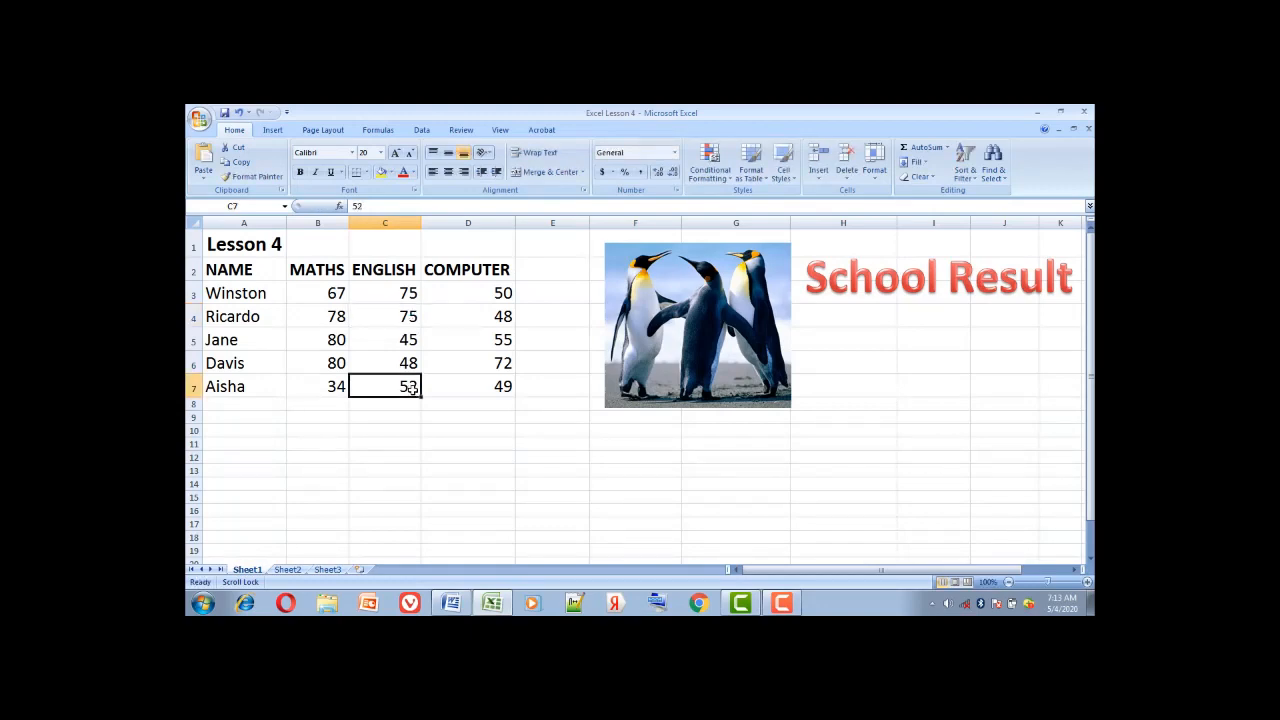
{"action": "type", "text": "7"}
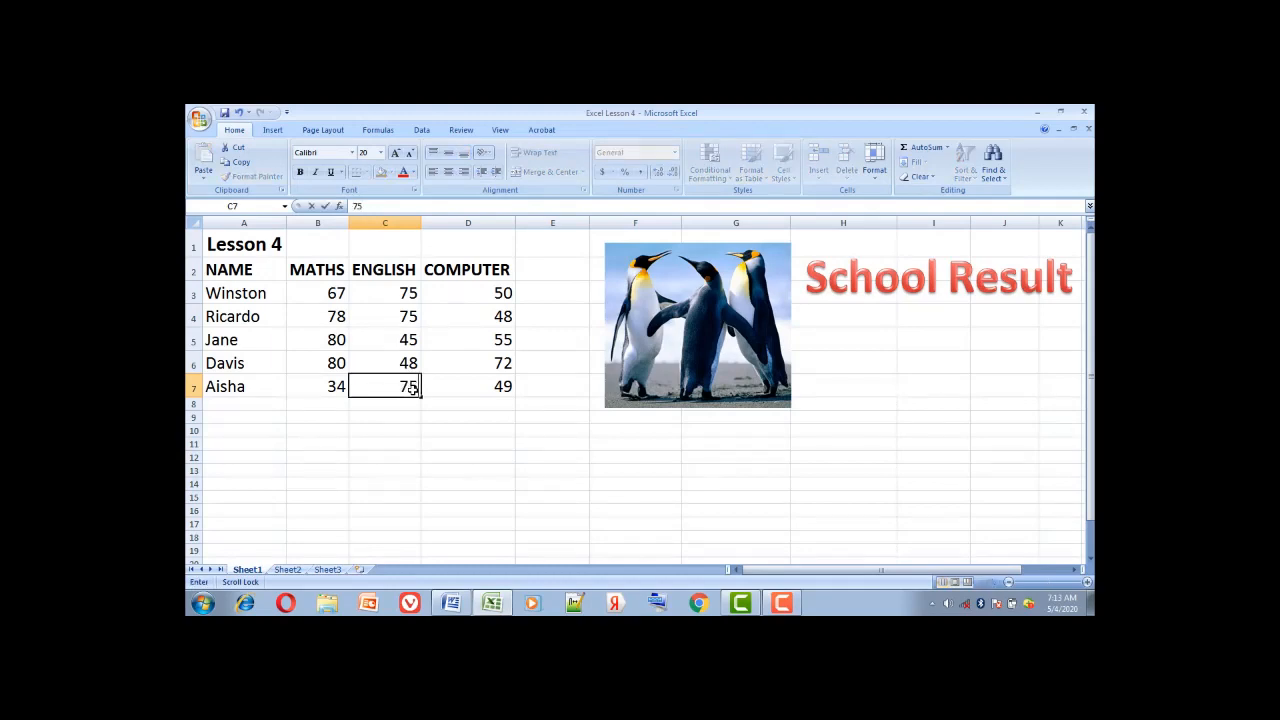
{"action": "left_click", "coordinate": [443, 363]}
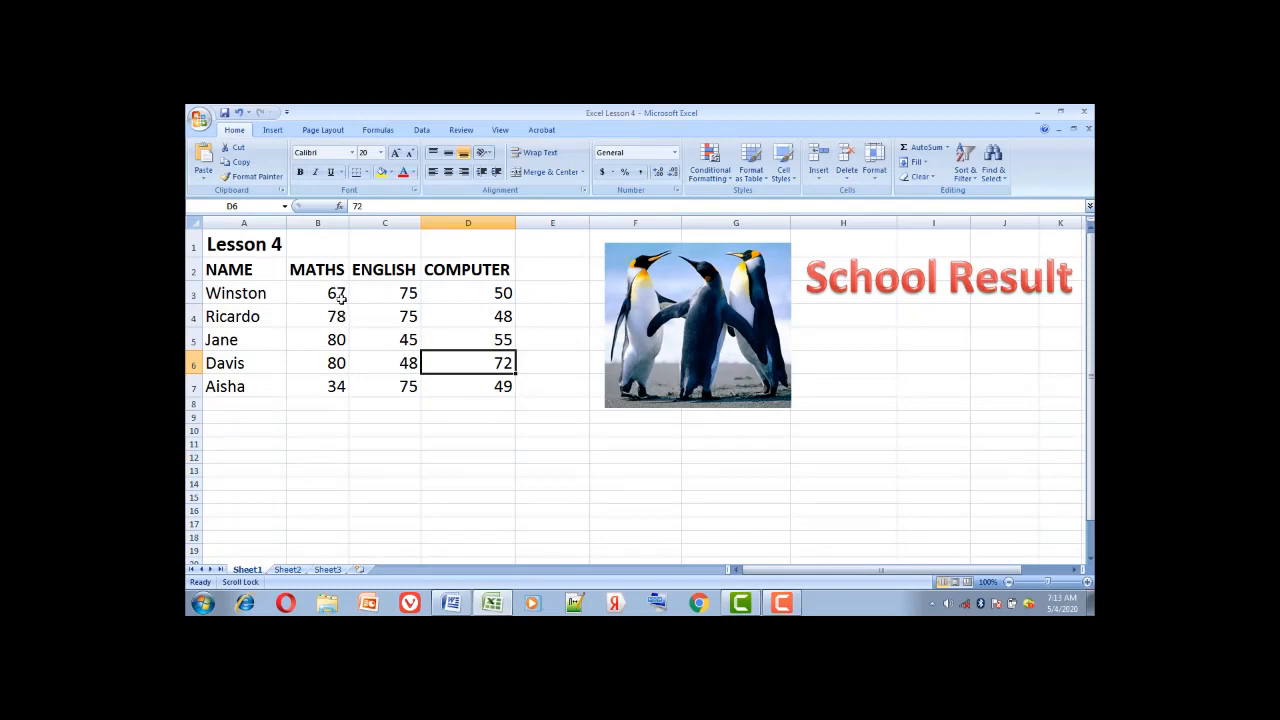
{"action": "left_click", "coordinate": [331, 267]}
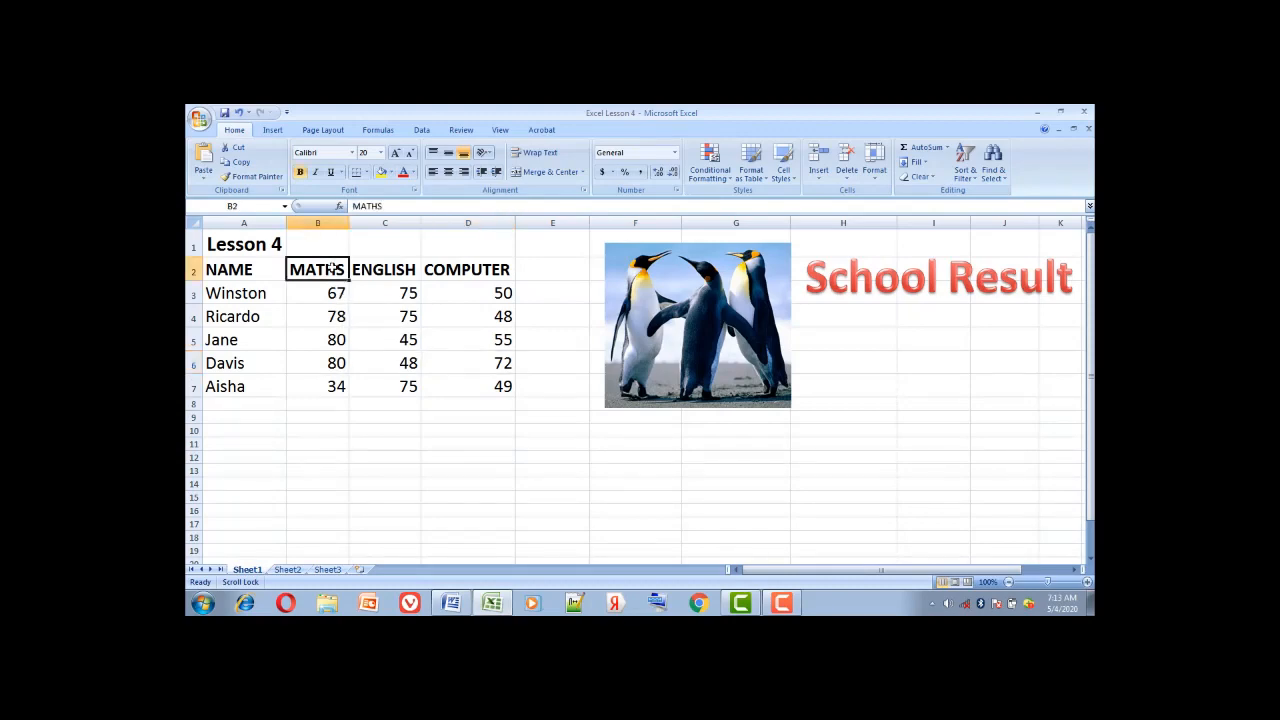
{"action": "right_click", "coordinate": [331, 267]}
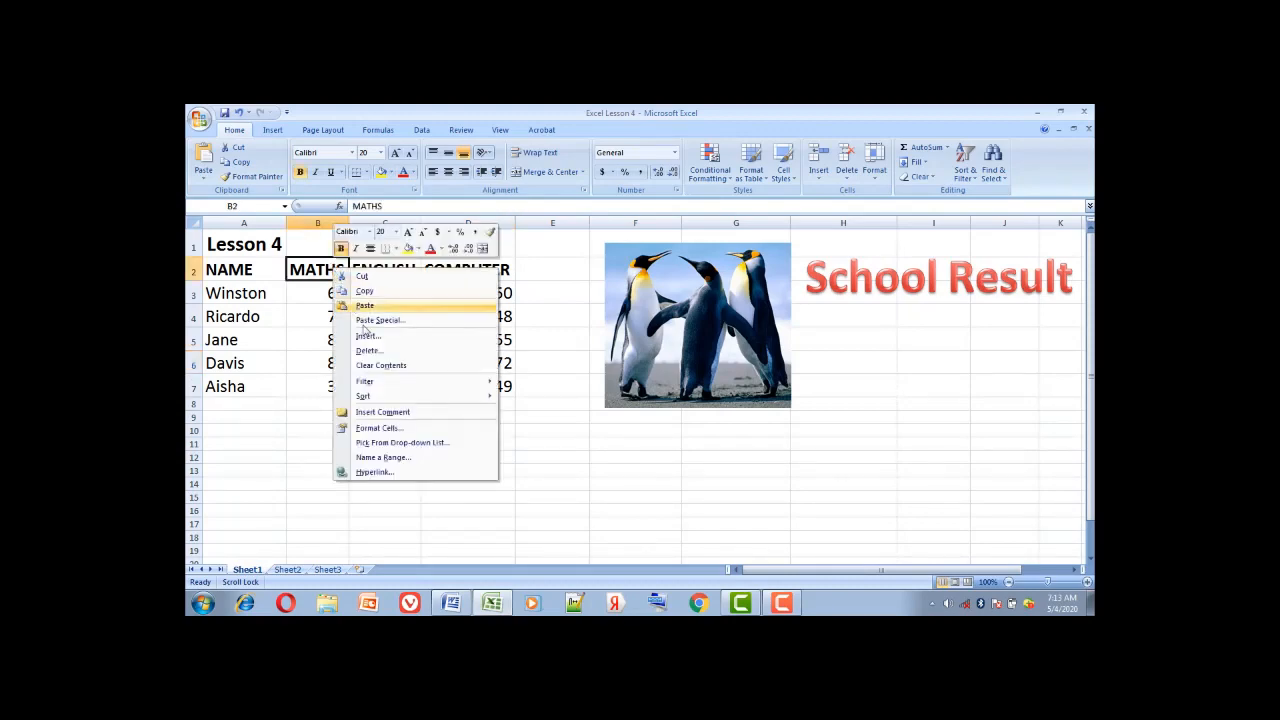
{"action": "mouse_move", "coordinate": [389, 398]}
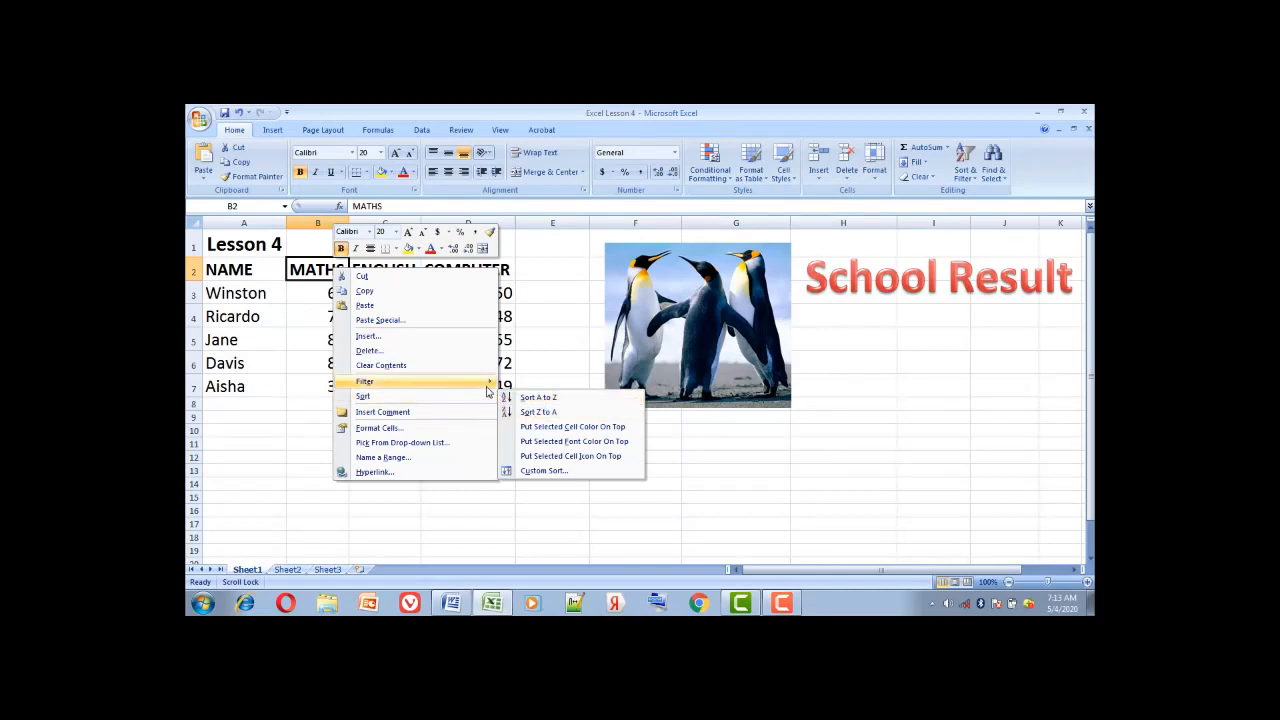
{"action": "mouse_move", "coordinate": [486, 388]}
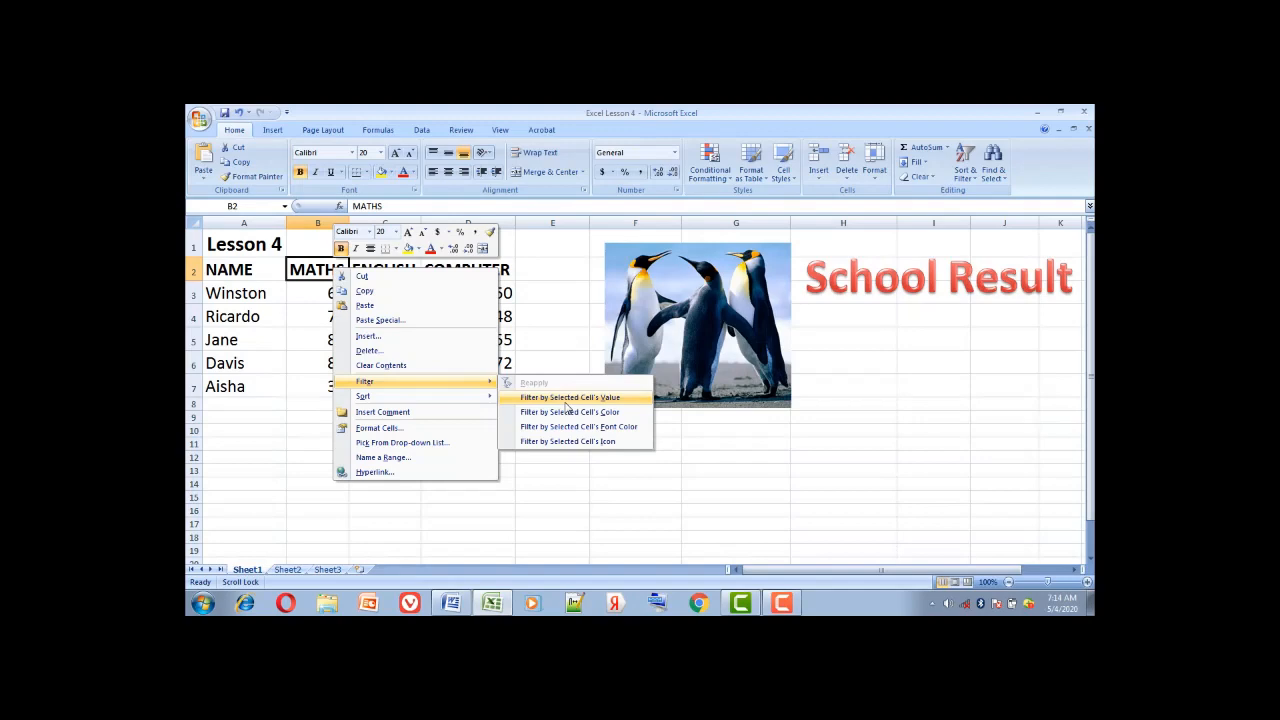
{"action": "left_click", "coordinate": [567, 404]}
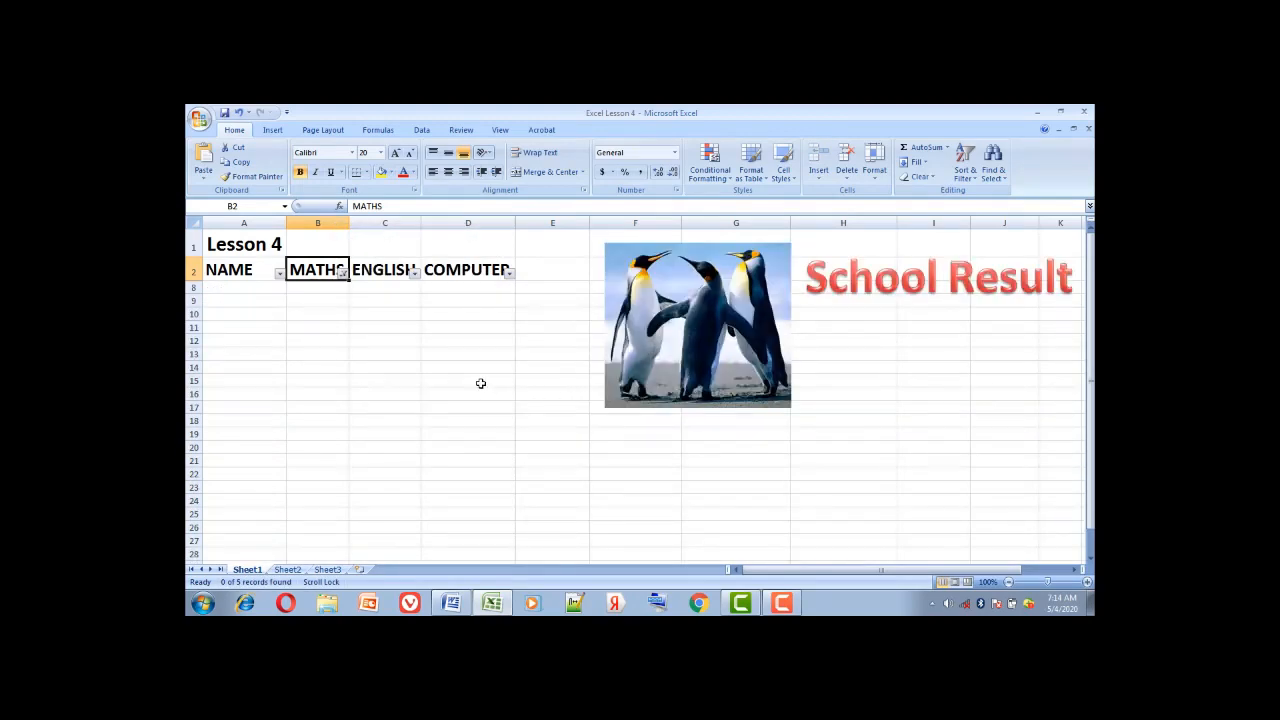
{"action": "left_click", "coordinate": [342, 273]}
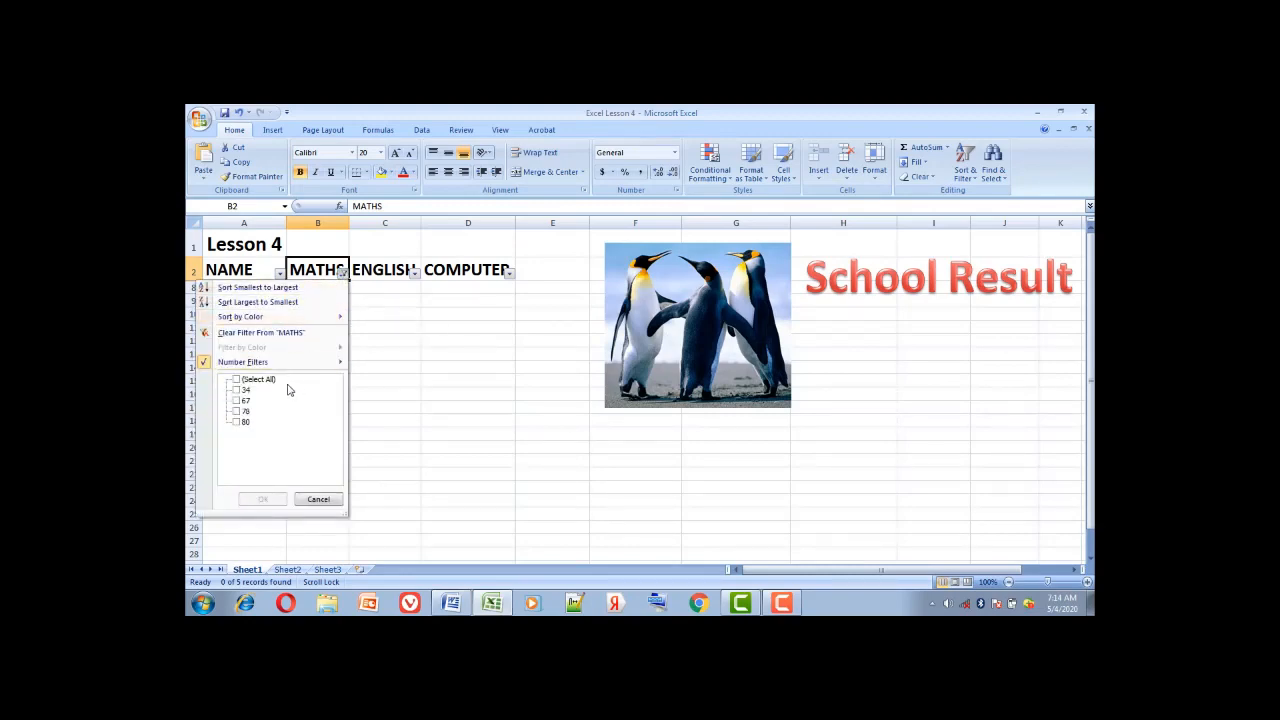
{"action": "left_click", "coordinate": [237, 422]}
{"action": "left_click", "coordinate": [267, 502]}
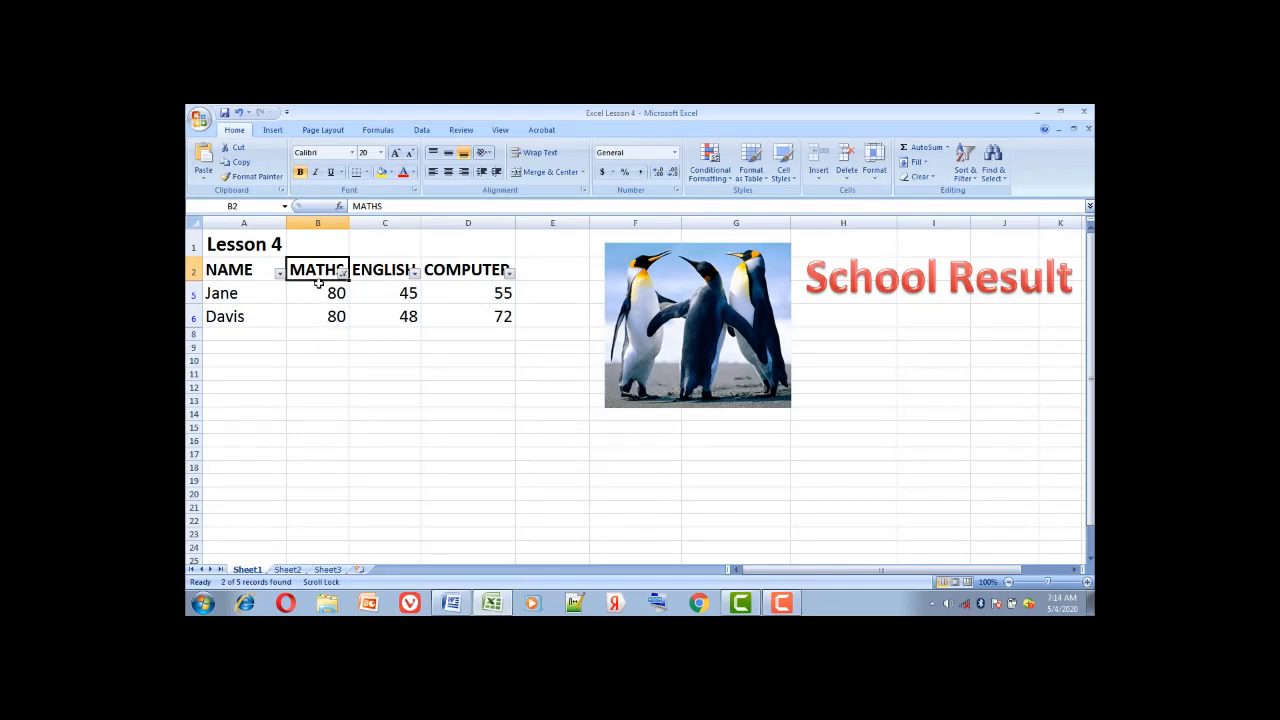
{"action": "left_click", "coordinate": [240, 114]}
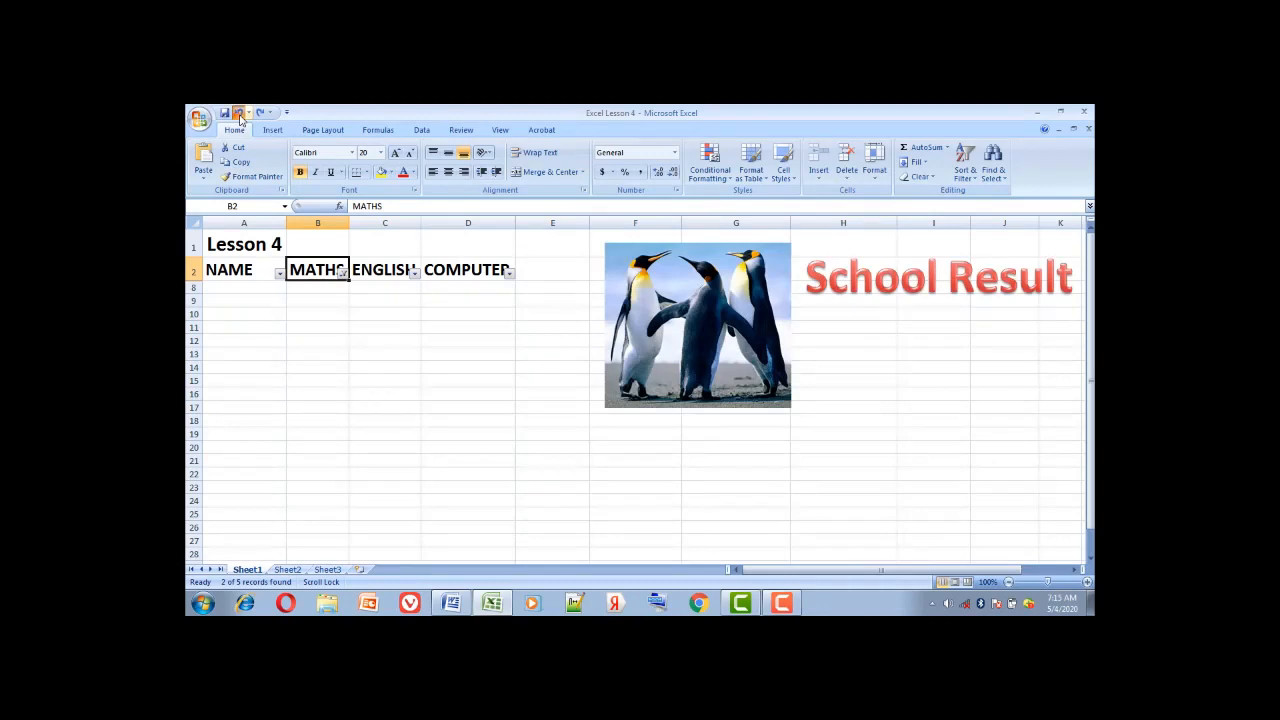
{"action": "left_click", "coordinate": [240, 114]}
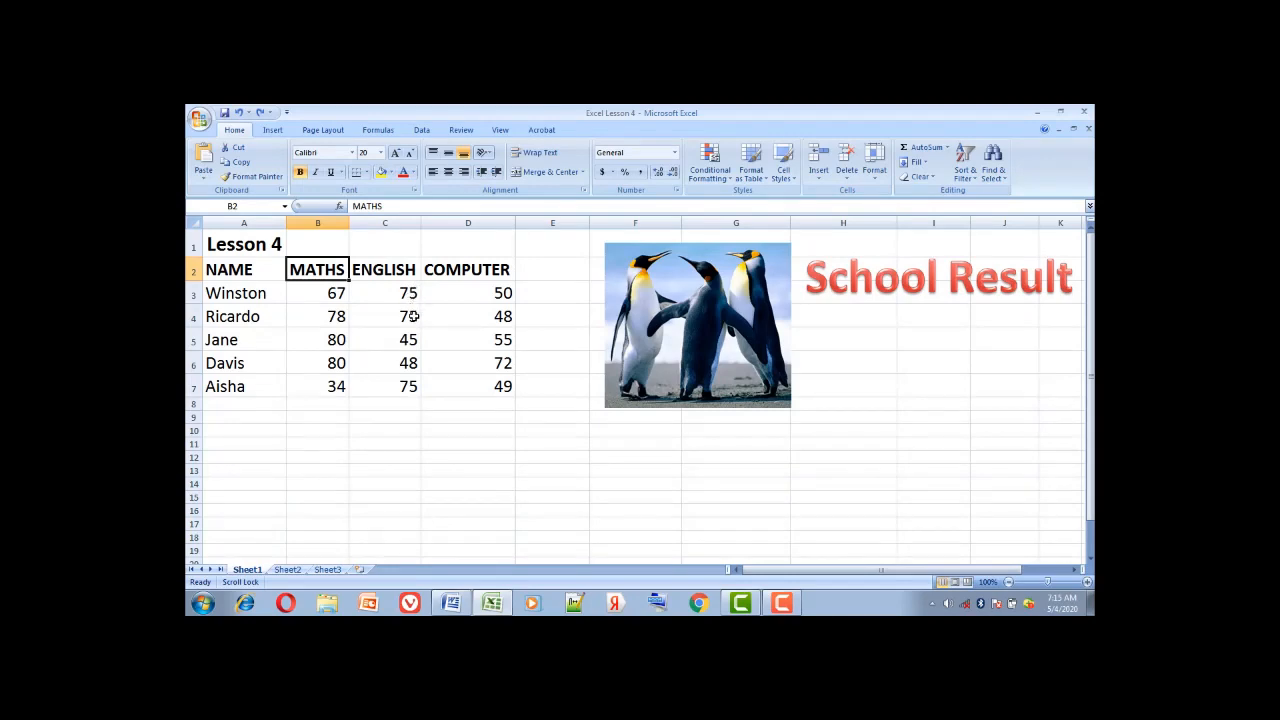
{"action": "left_click", "coordinate": [406, 263]}
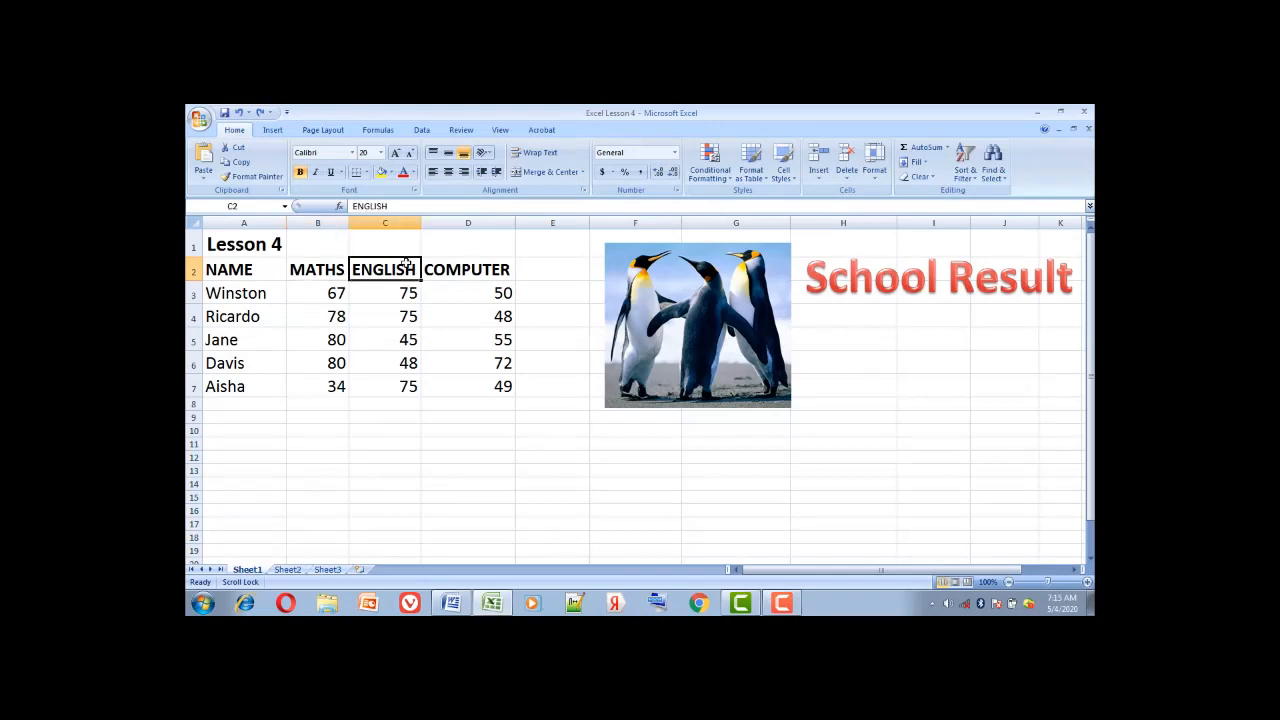
{"action": "right_click", "coordinate": [406, 263]}
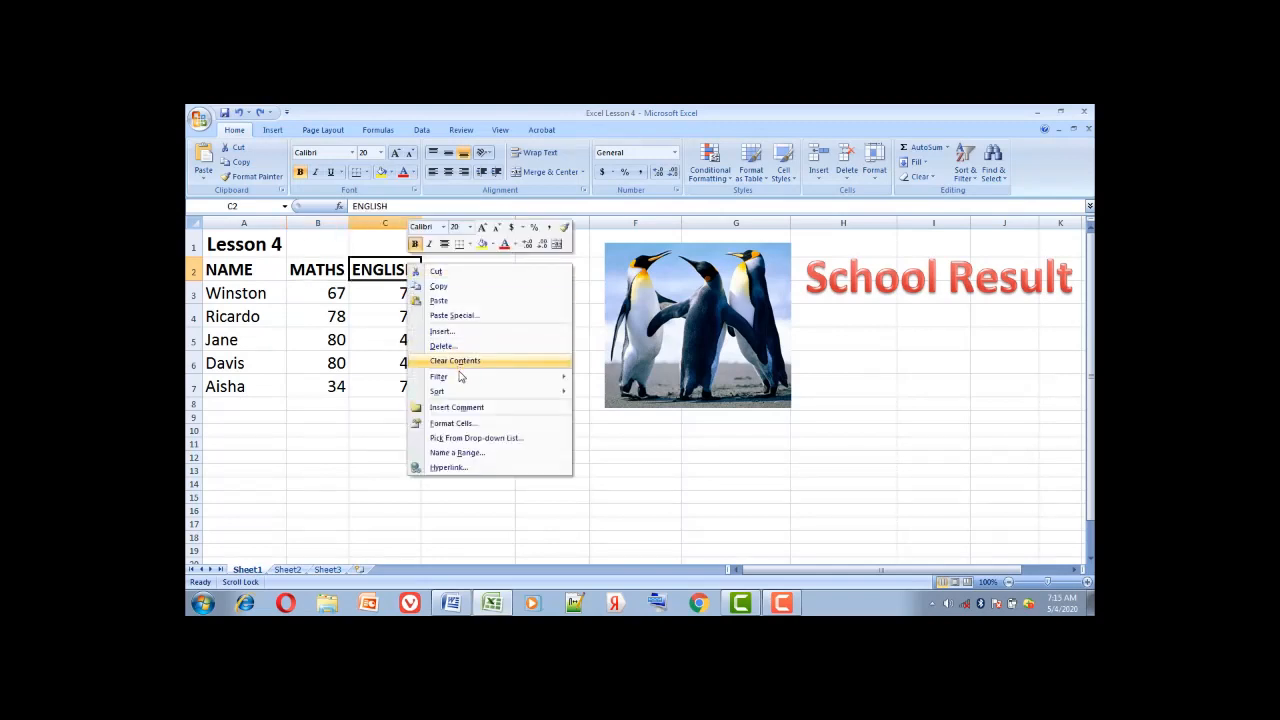
{"action": "mouse_move", "coordinate": [461, 378]}
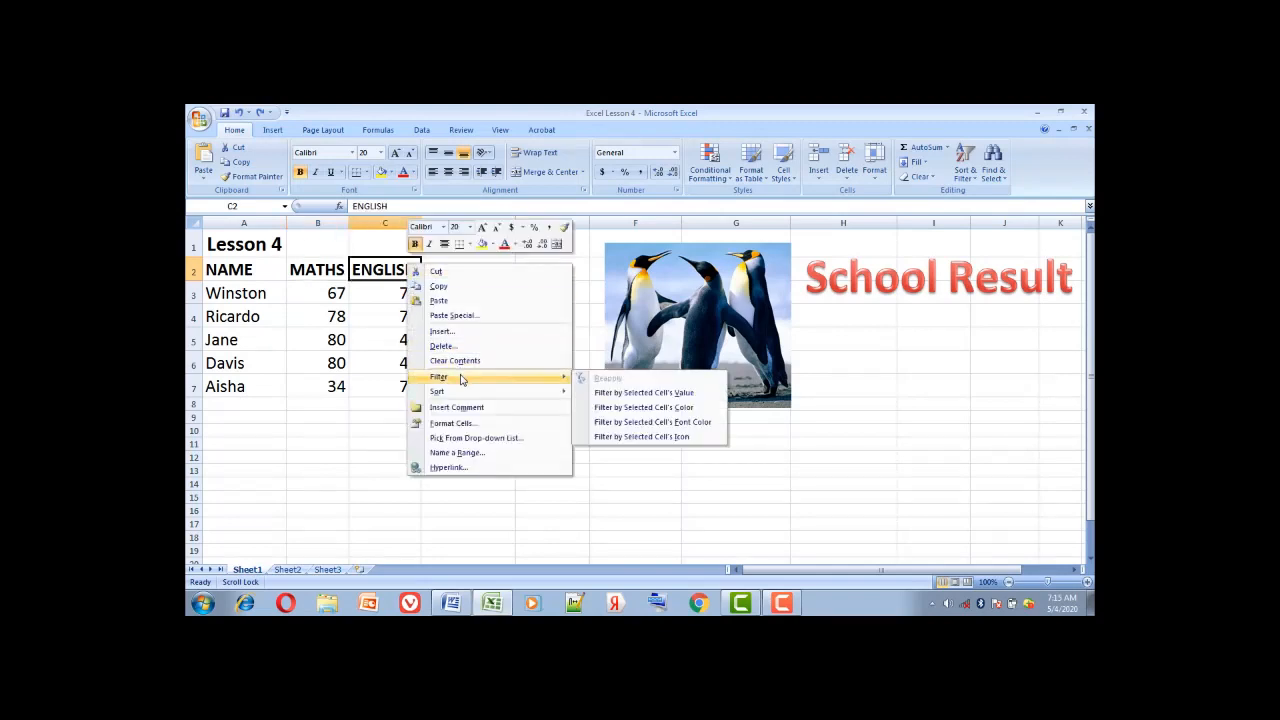
{"action": "left_click", "coordinate": [618, 399]}
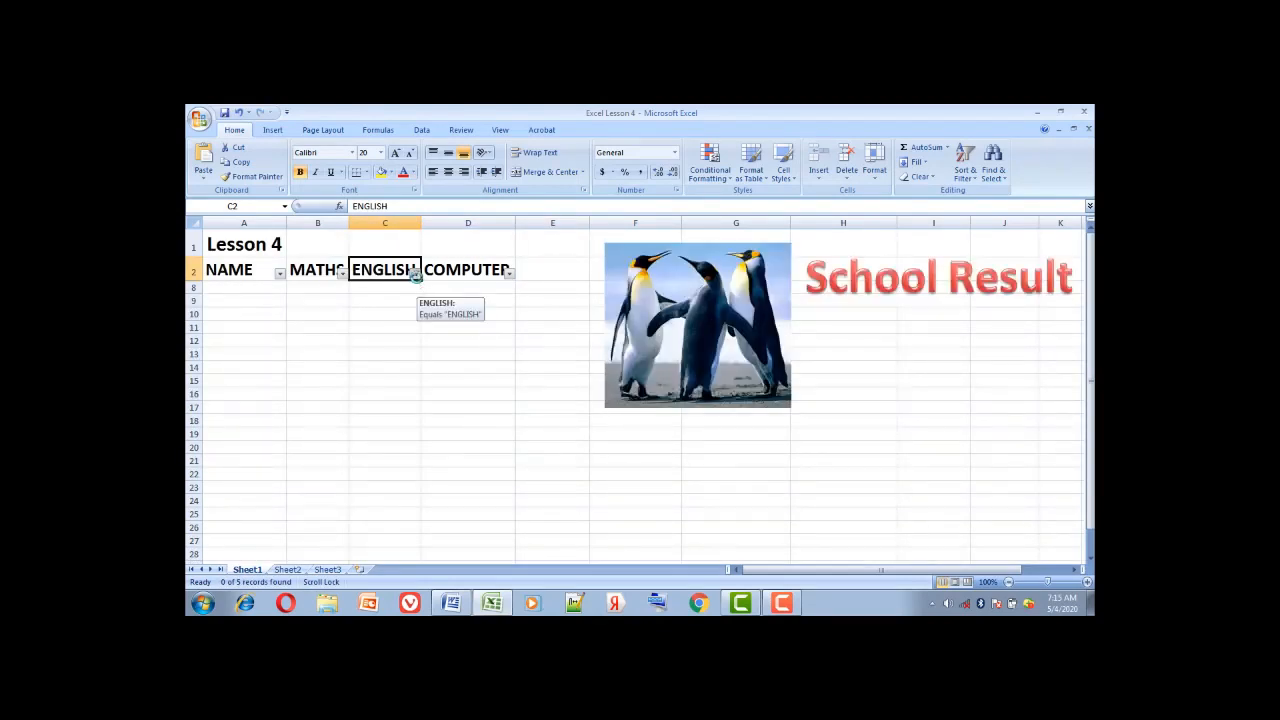
{"action": "left_click", "coordinate": [415, 274]}
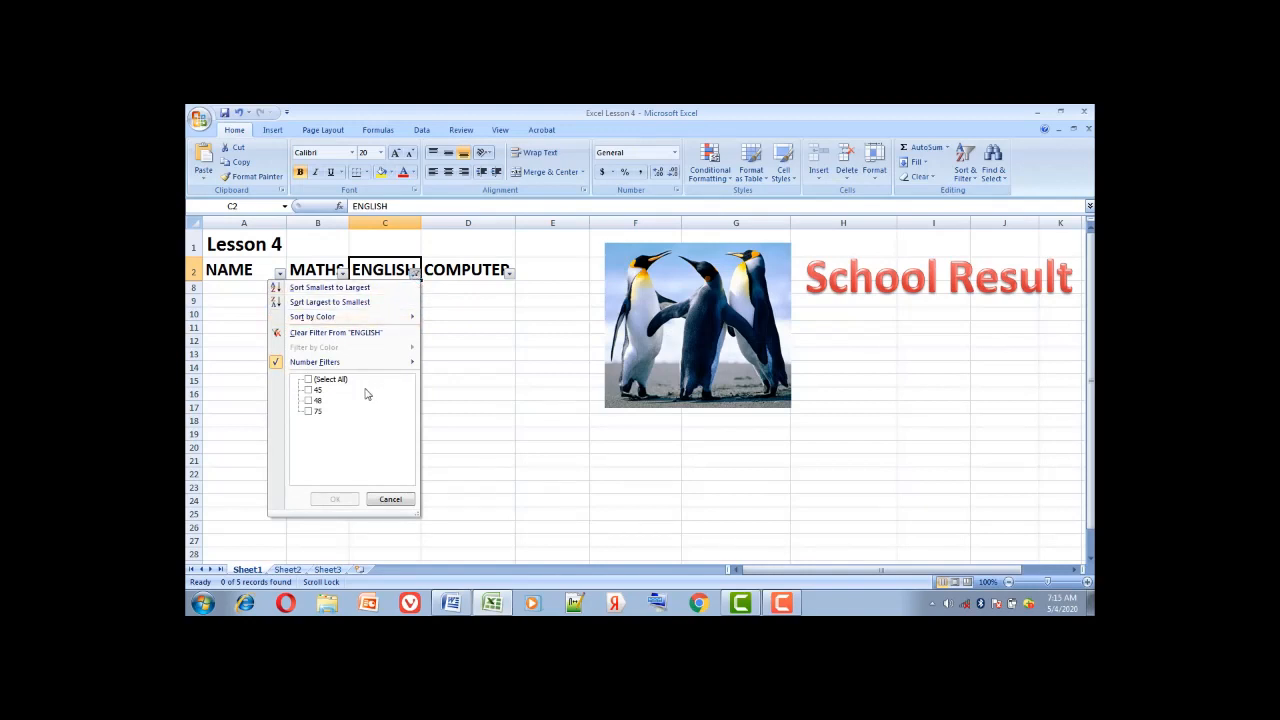
{"action": "left_click", "coordinate": [310, 413]}
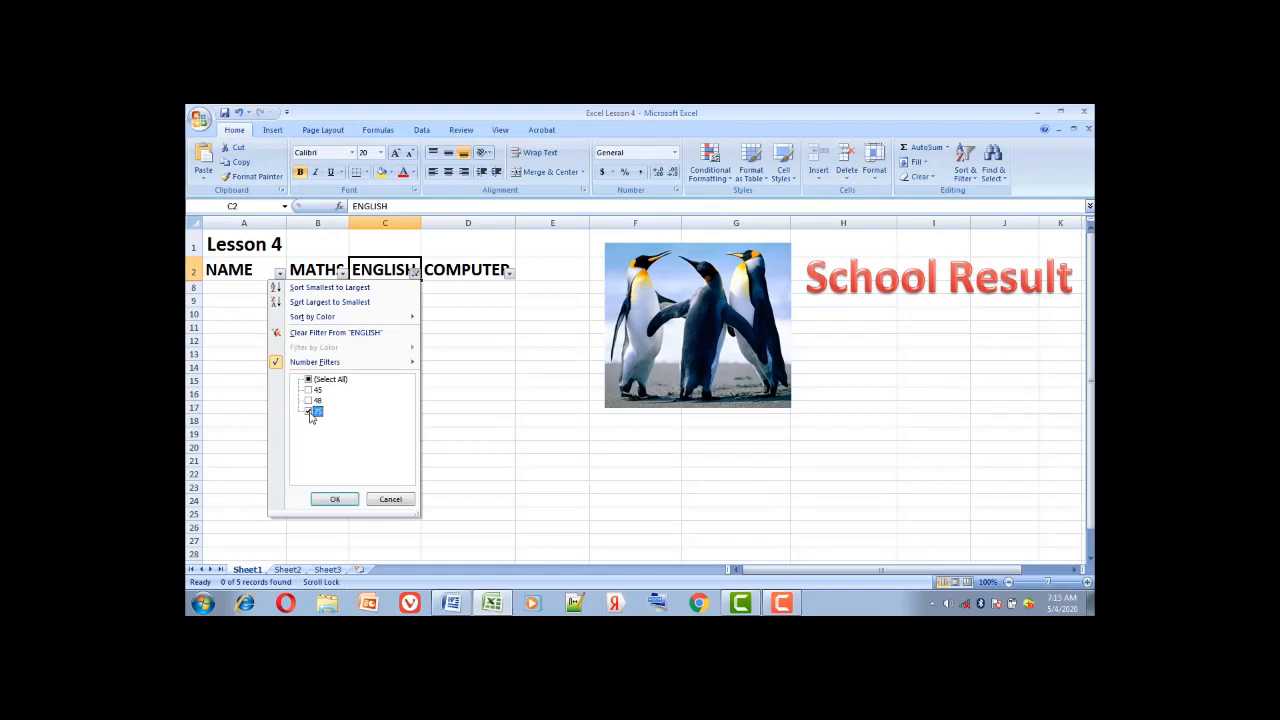
{"action": "left_click", "coordinate": [336, 499]}
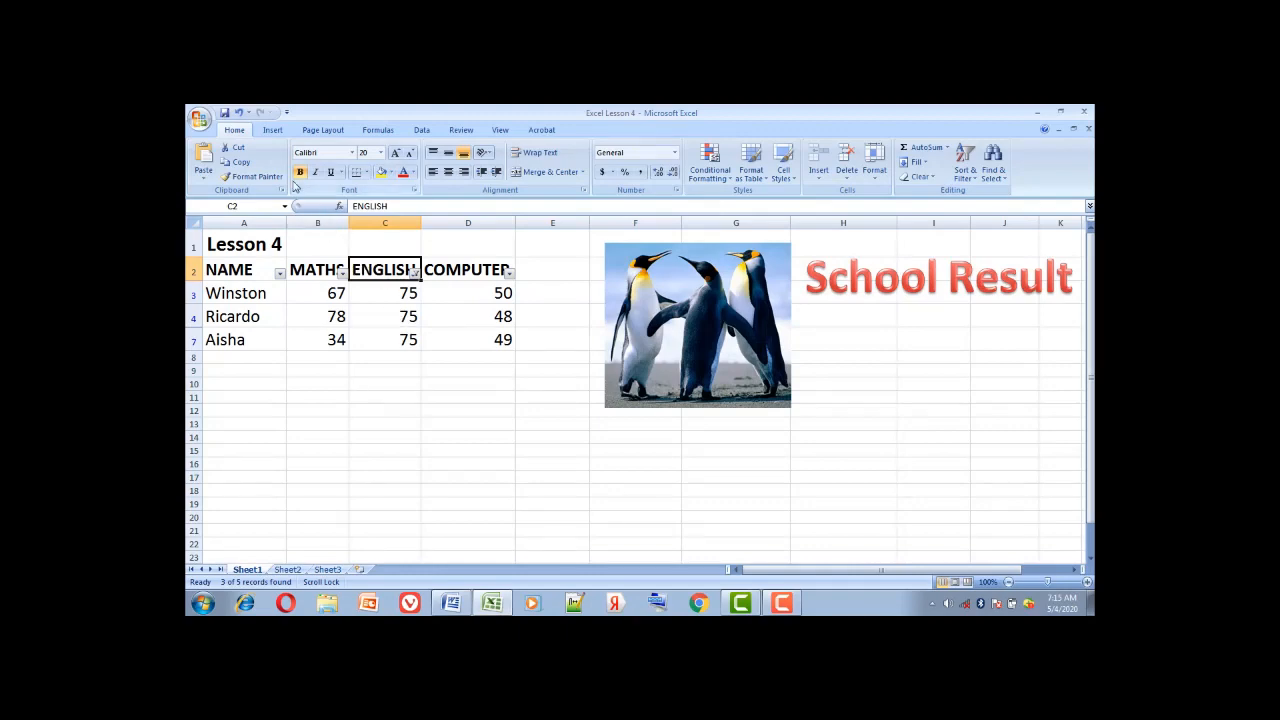
{"action": "left_click", "coordinate": [239, 114]}
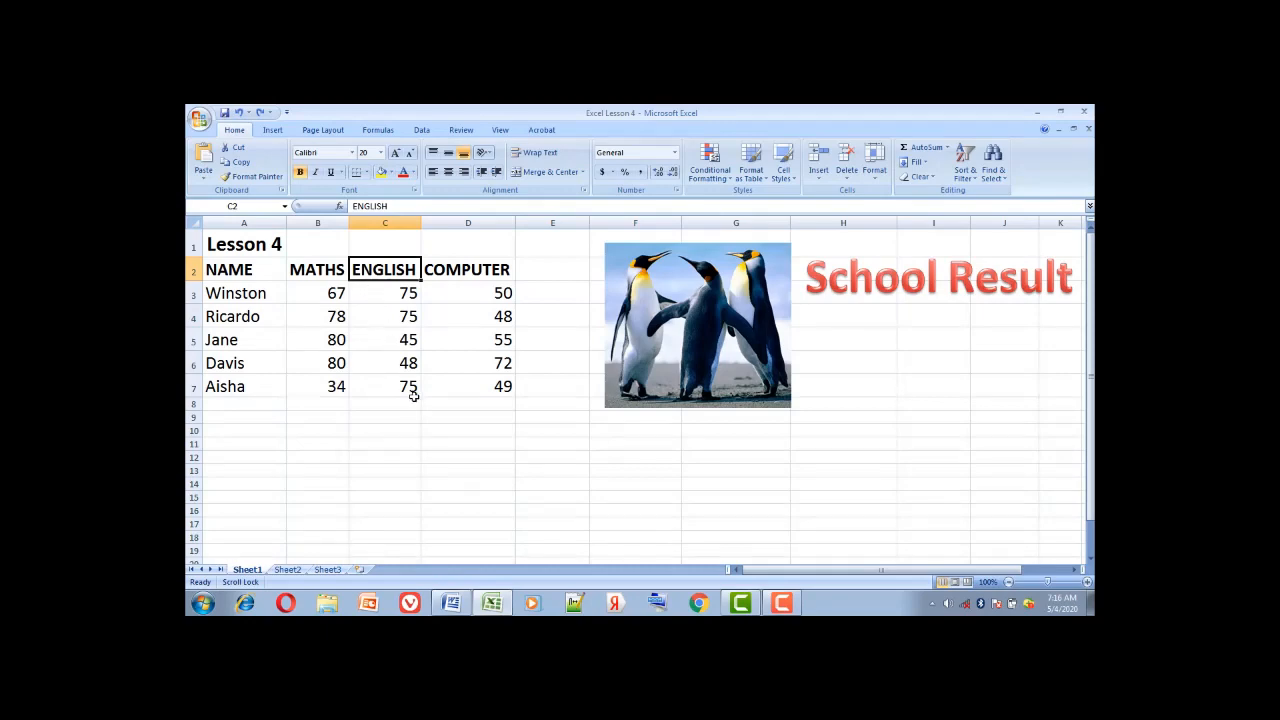
{"action": "left_click", "coordinate": [452, 605]}
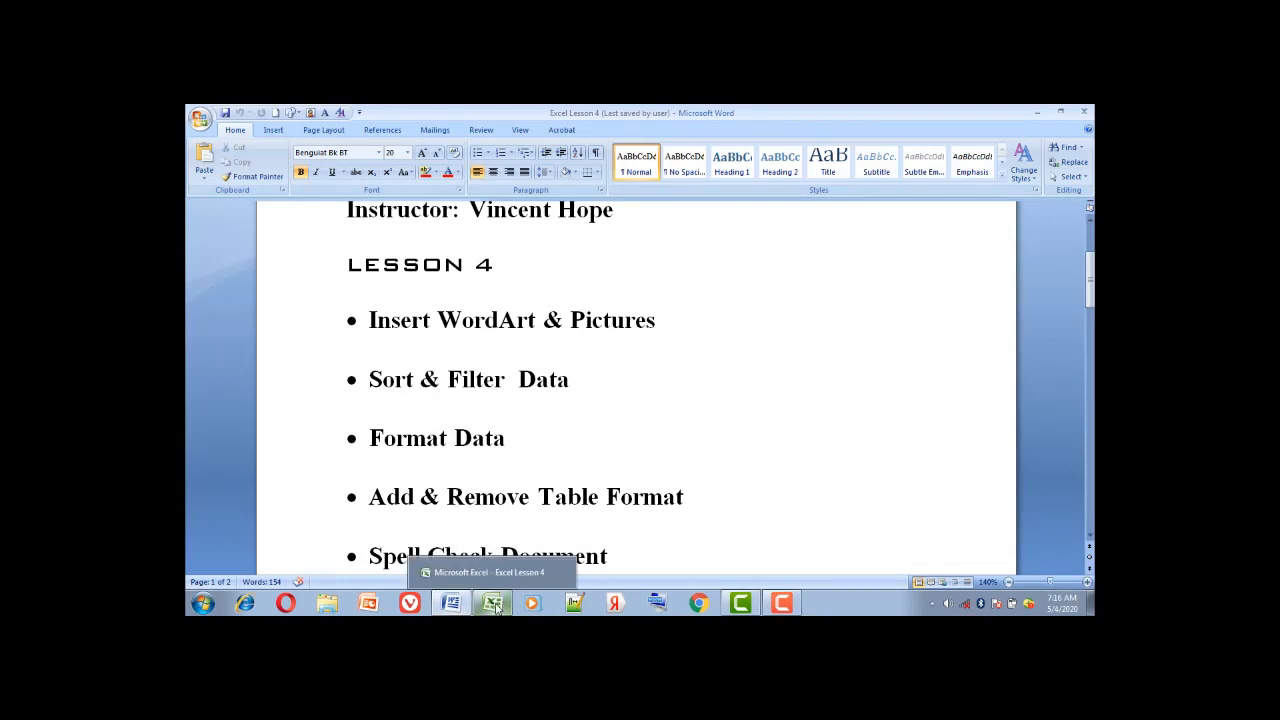
{"action": "left_click", "coordinate": [496, 607]}
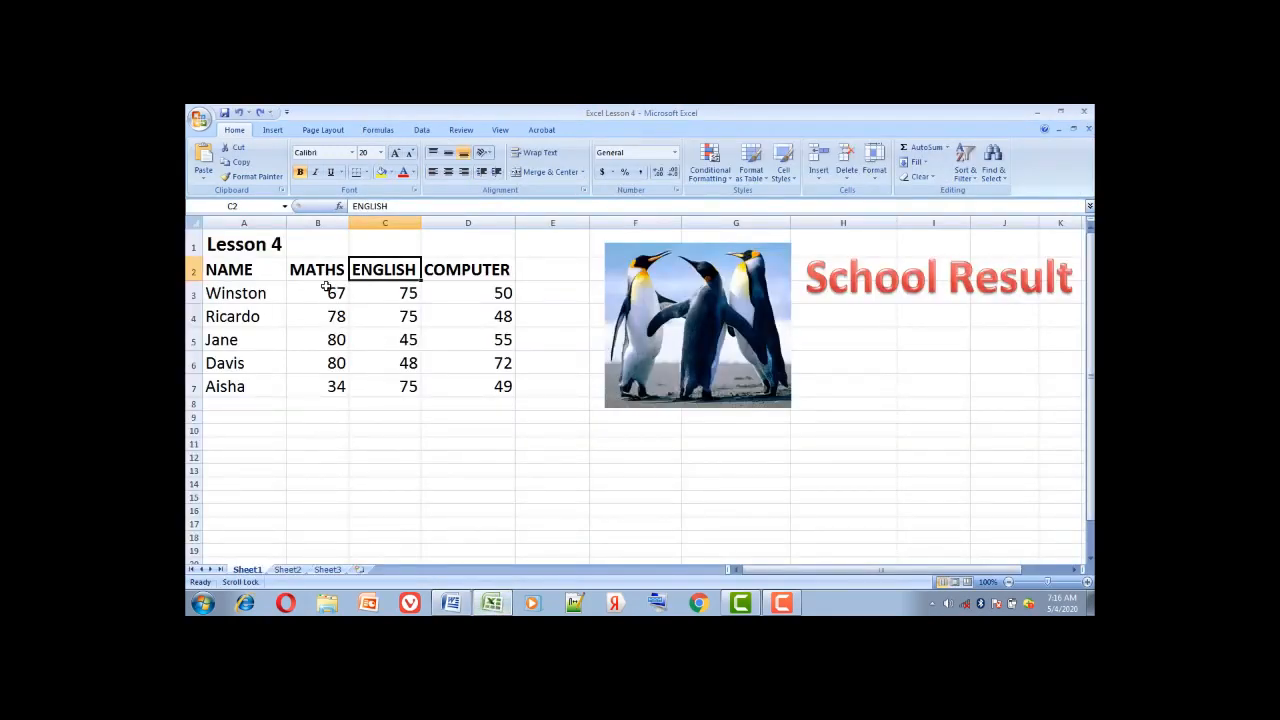
{"action": "left_click", "coordinate": [326, 296]}
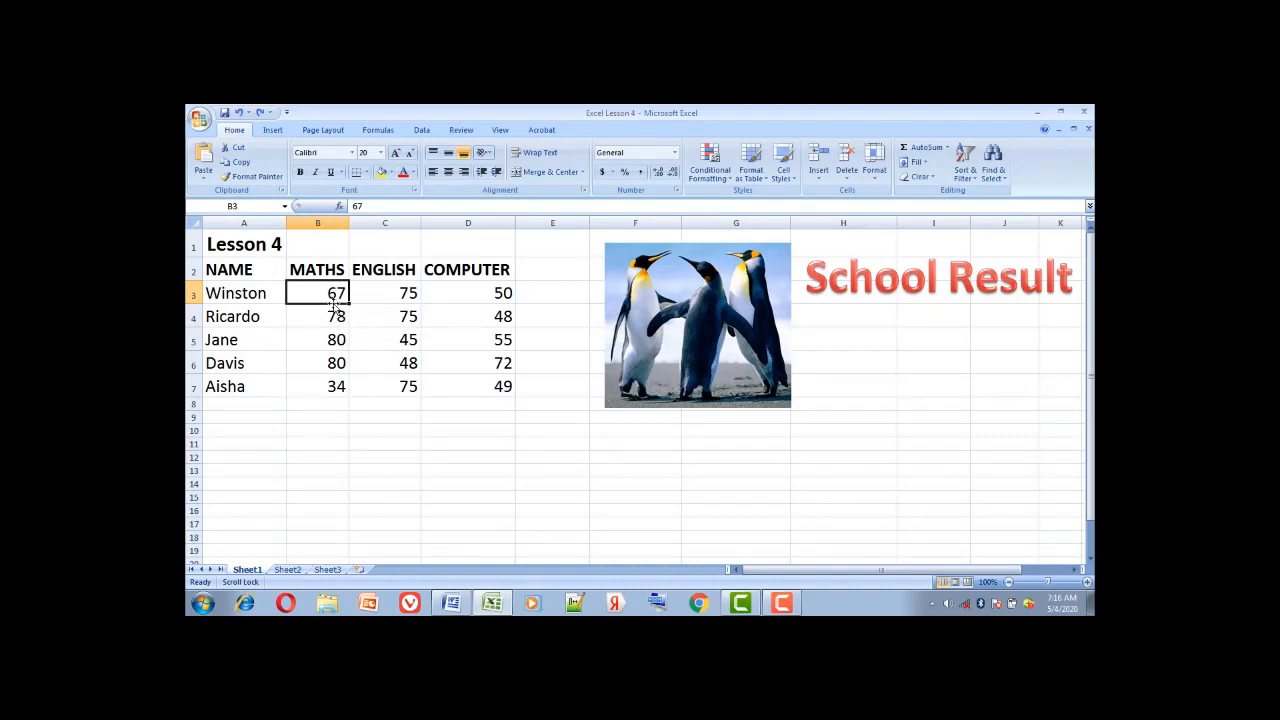
{"action": "left_click", "coordinate": [259, 293]}
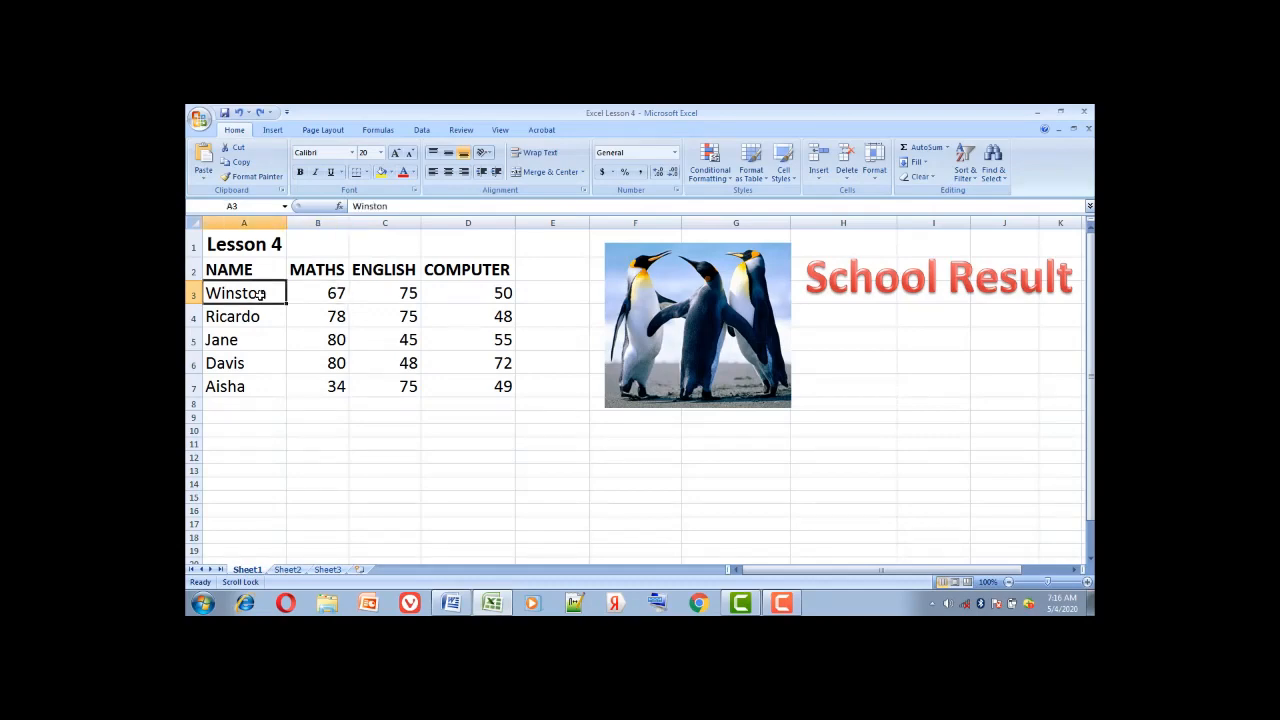
{"action": "left_click", "coordinate": [336, 293]}
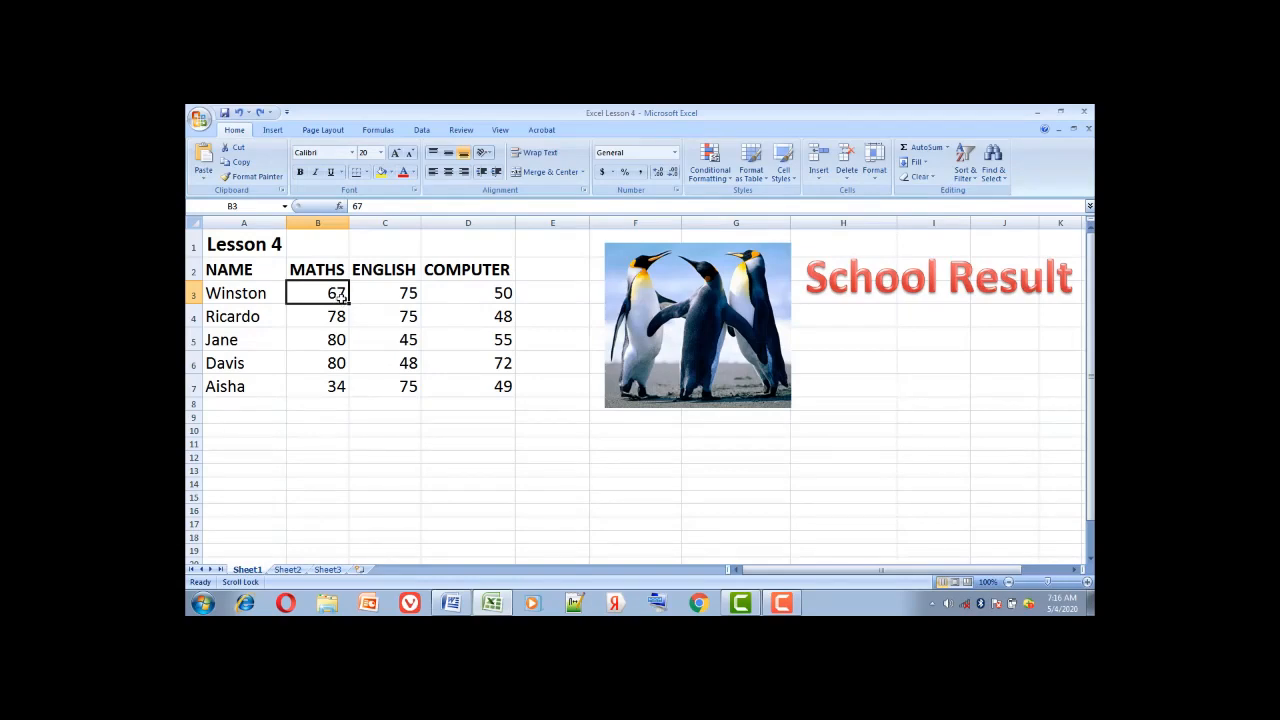
Format the MATHS scores B3:B7 as Number, Currency, then Percentage, ending on Currency
{"action": "left_click_drag", "start_coordinate": [330, 296], "coordinate": [331, 389]}
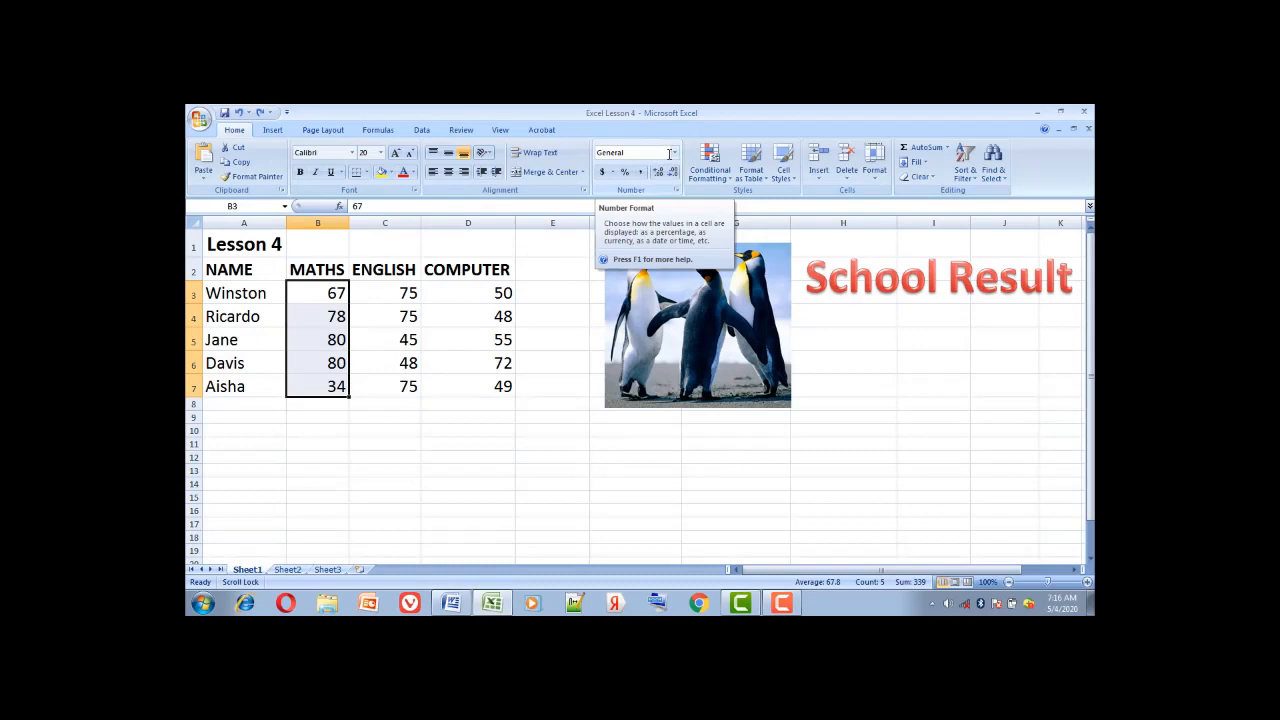
{"action": "left_click", "coordinate": [676, 155]}
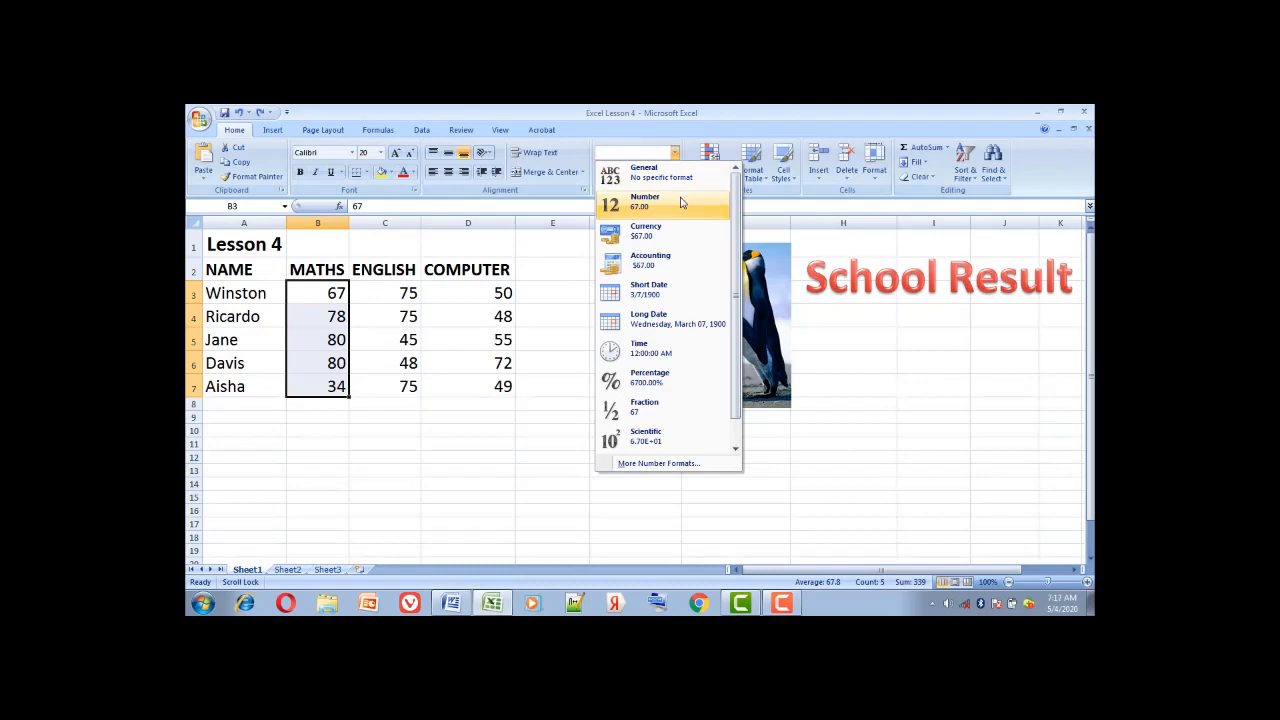
{"action": "left_click", "coordinate": [681, 203]}
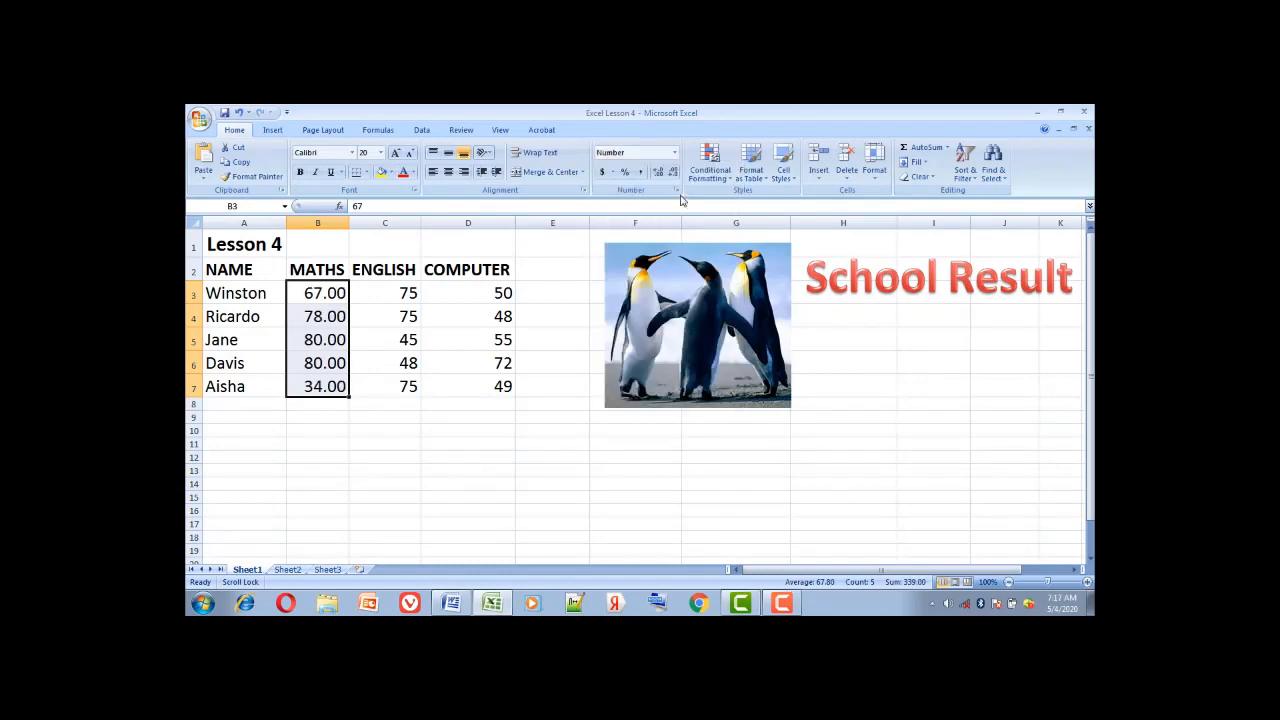
{"action": "left_click", "coordinate": [675, 154]}
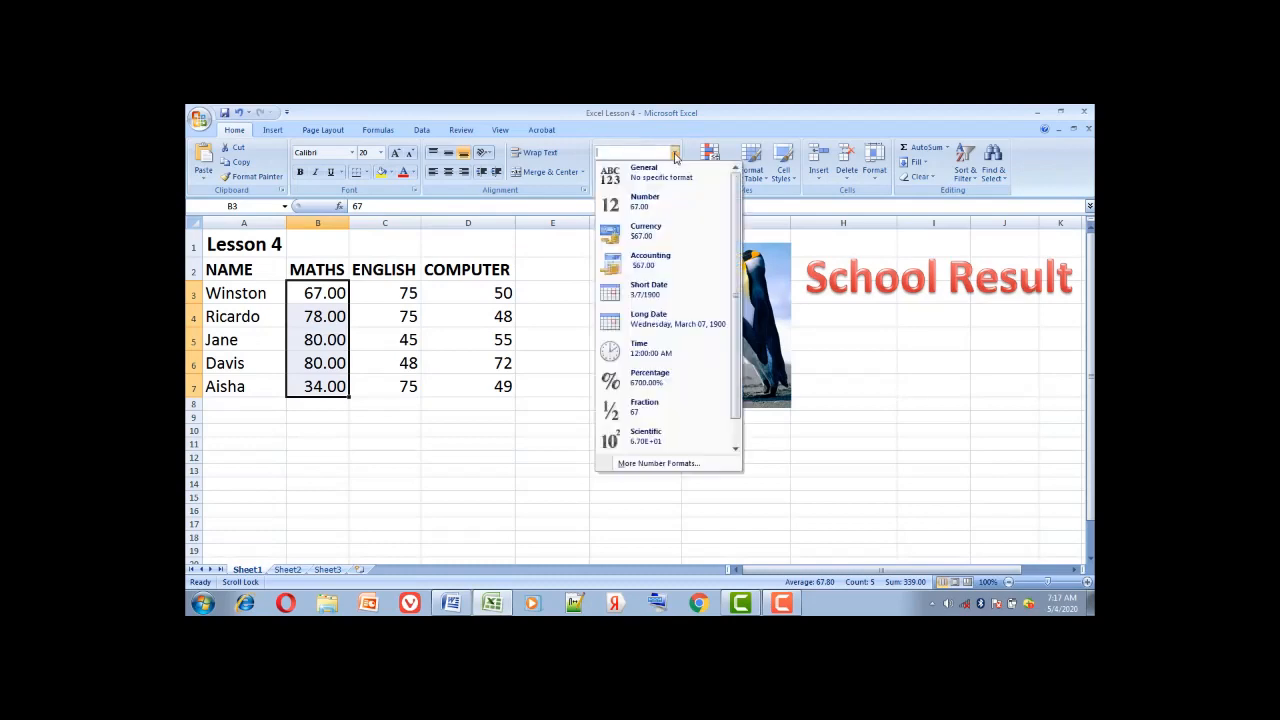
{"action": "left_click", "coordinate": [683, 235]}
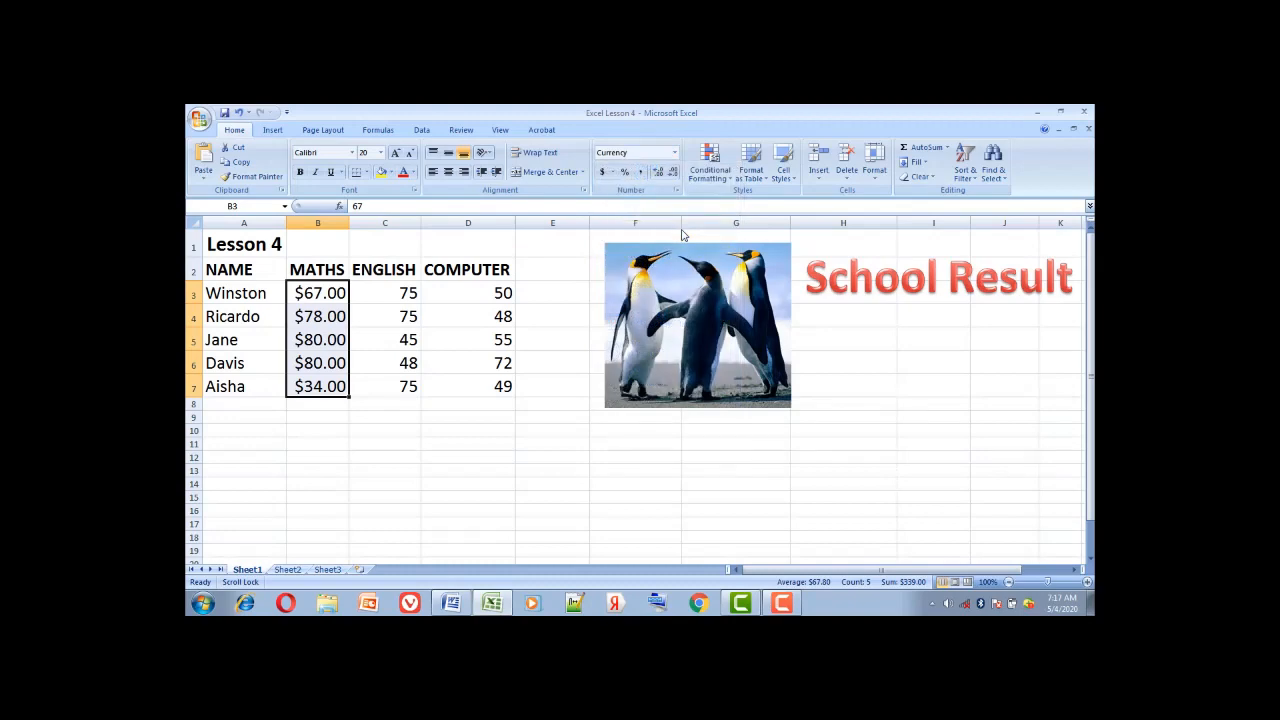
{"action": "left_click", "coordinate": [675, 153]}
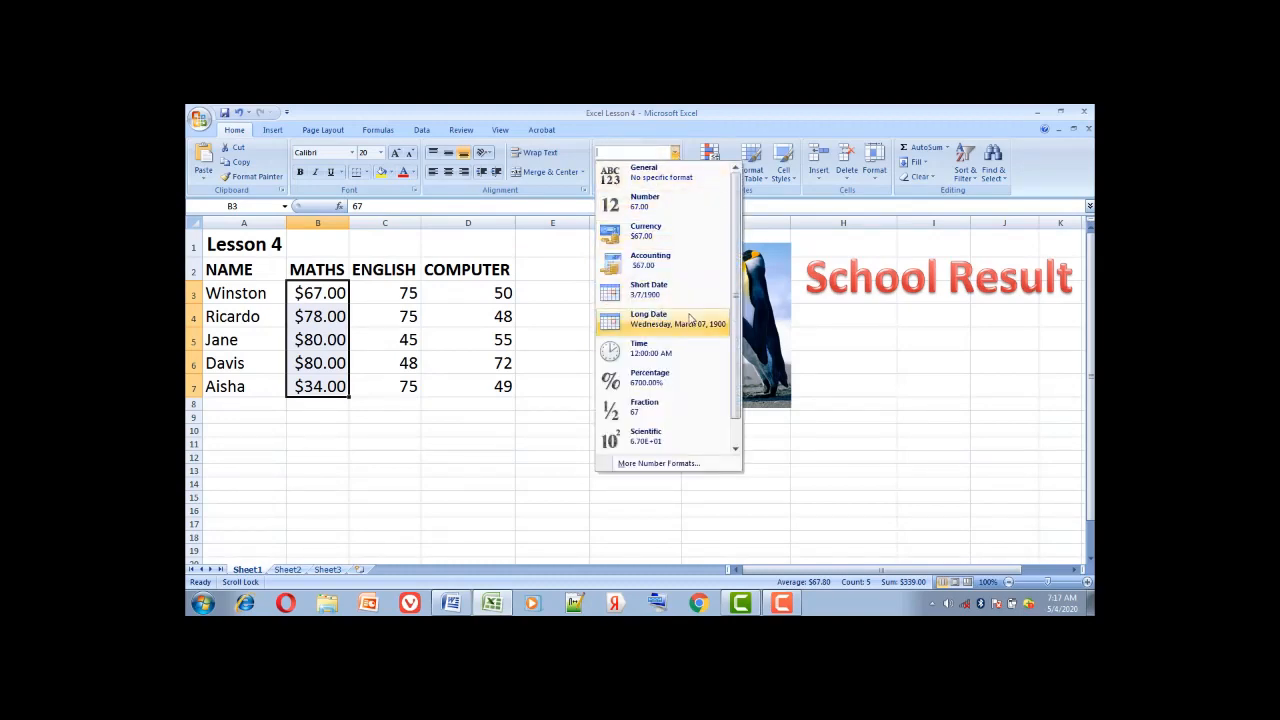
{"action": "left_click", "coordinate": [696, 388]}
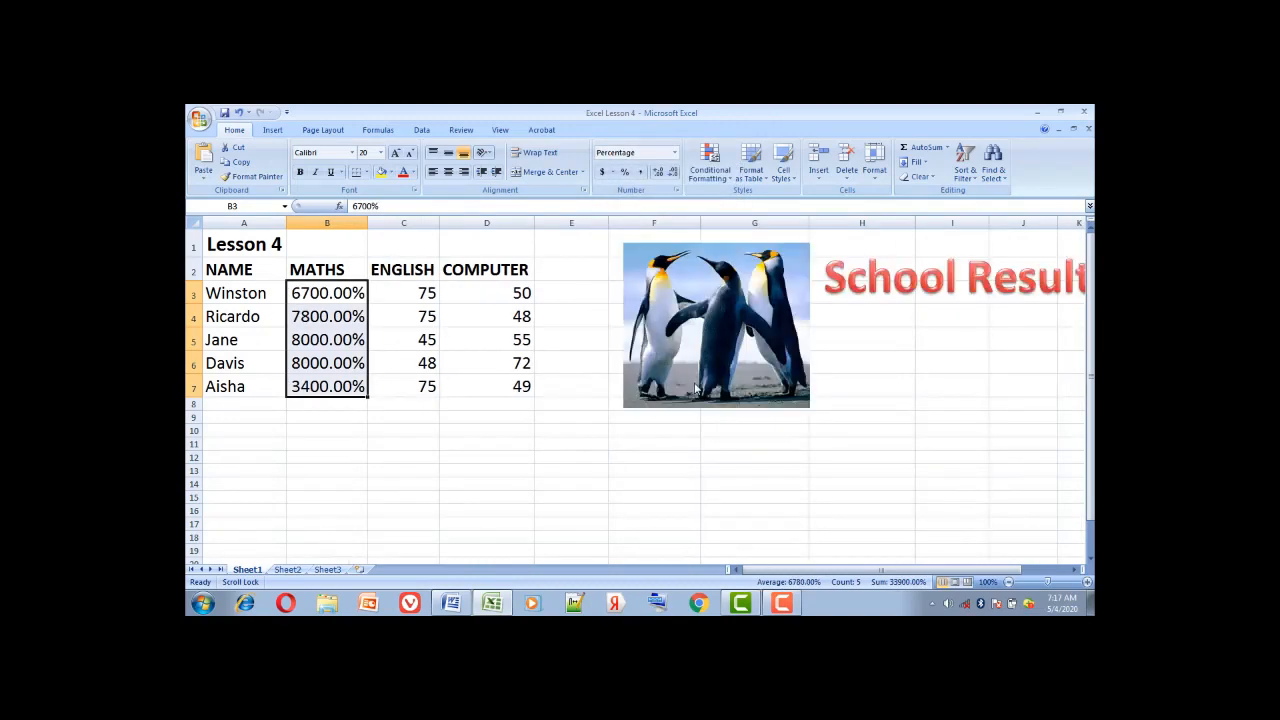
{"action": "left_click", "coordinate": [675, 153]}
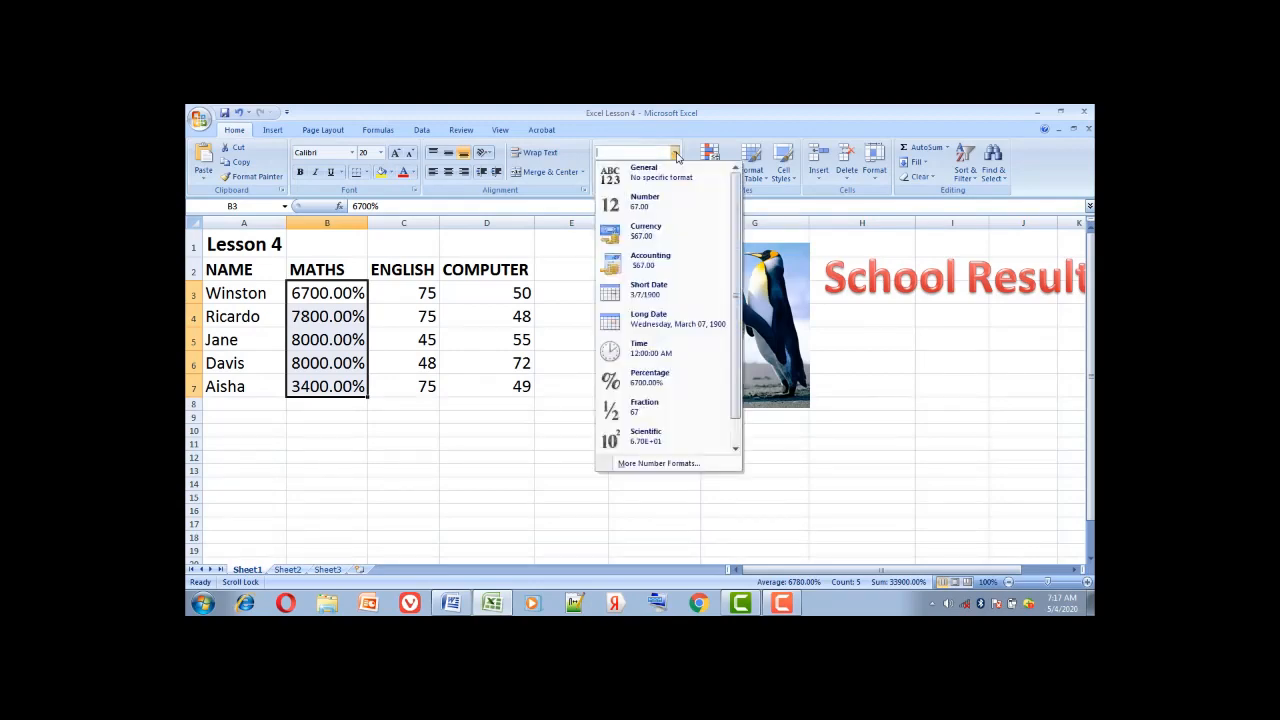
{"action": "left_click", "coordinate": [683, 231]}
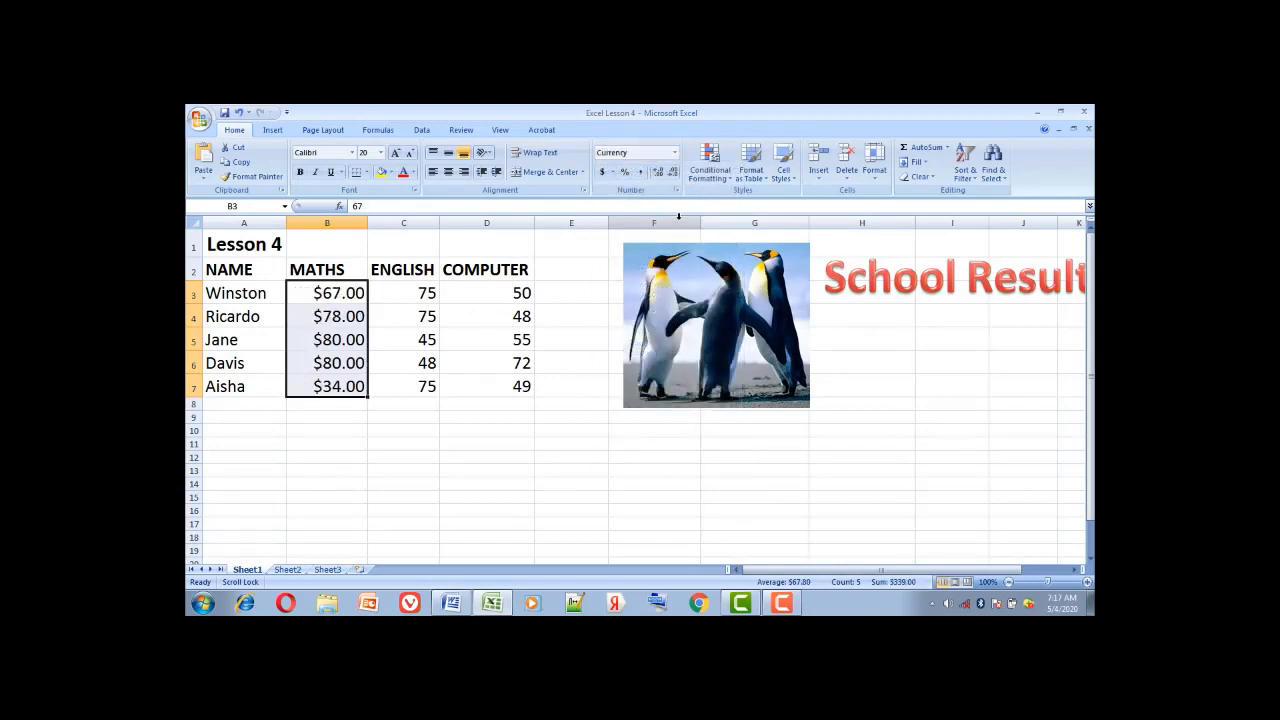
Give the MATHS scores £ English (United Kingdom) accounting format, then select ENGLISH scores C3:C7
{"action": "left_click", "coordinate": [612, 172]}
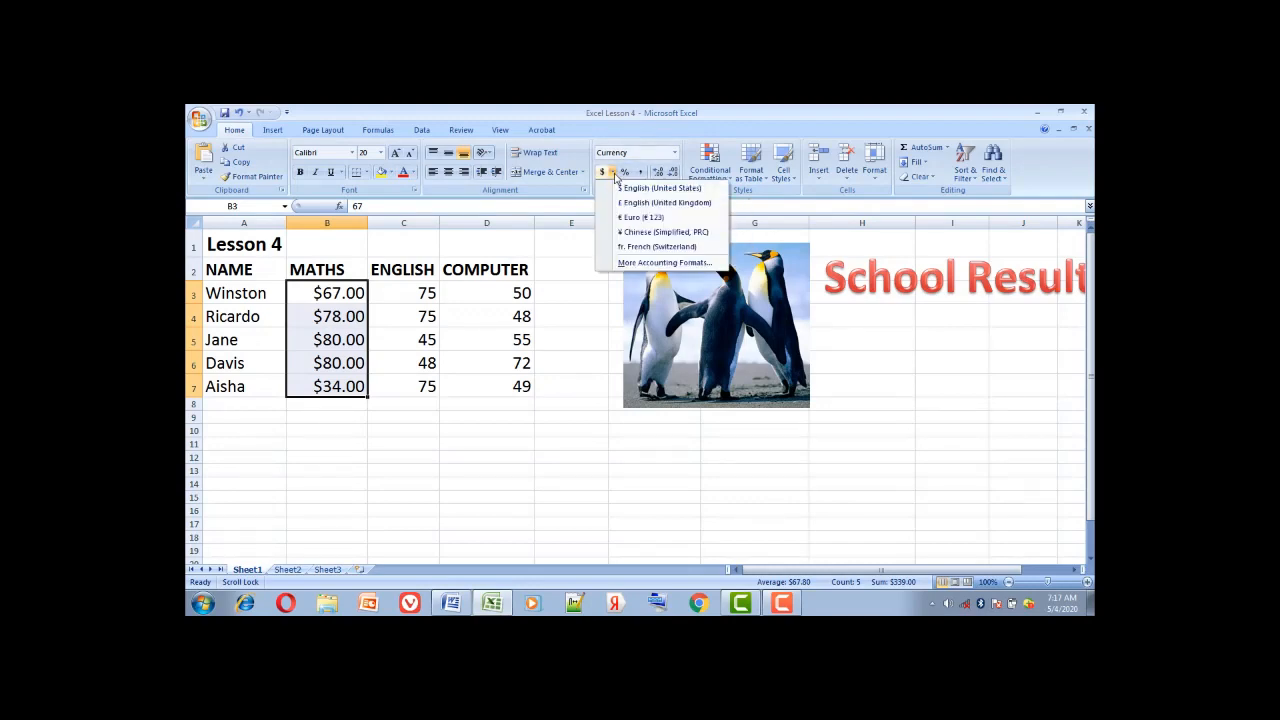
{"action": "left_click", "coordinate": [678, 203]}
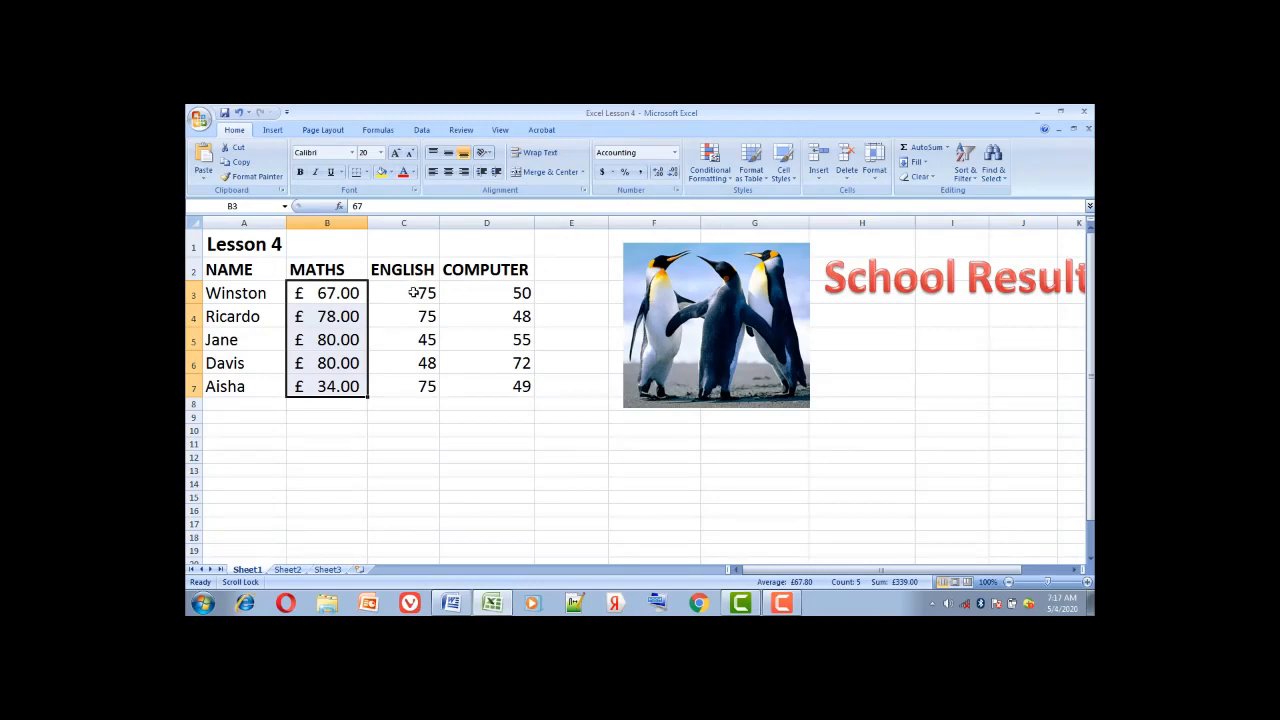
{"action": "left_click_drag", "start_coordinate": [411, 289], "coordinate": [418, 385]}
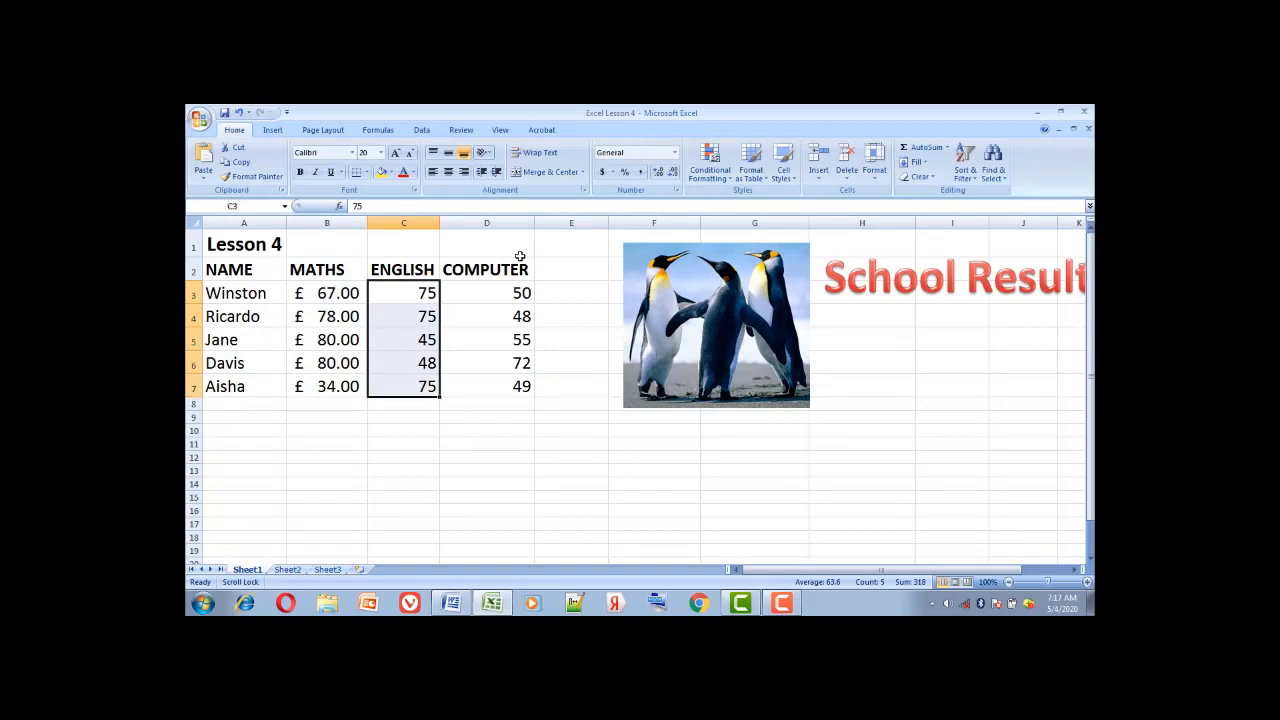
Apply Percent and Comma Style to the ENGLISH scores, trim to whole numbers, then switch to Word
{"action": "left_click", "coordinate": [625, 173]}
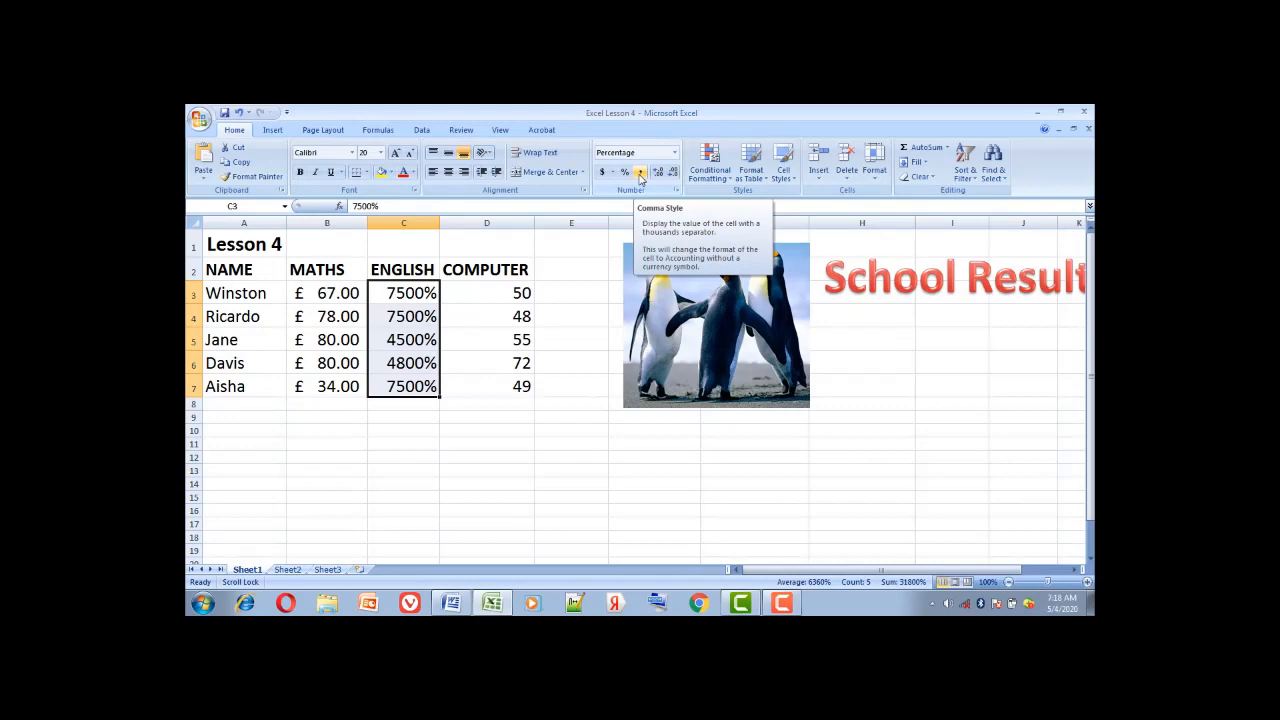
{"action": "left_click", "coordinate": [641, 176]}
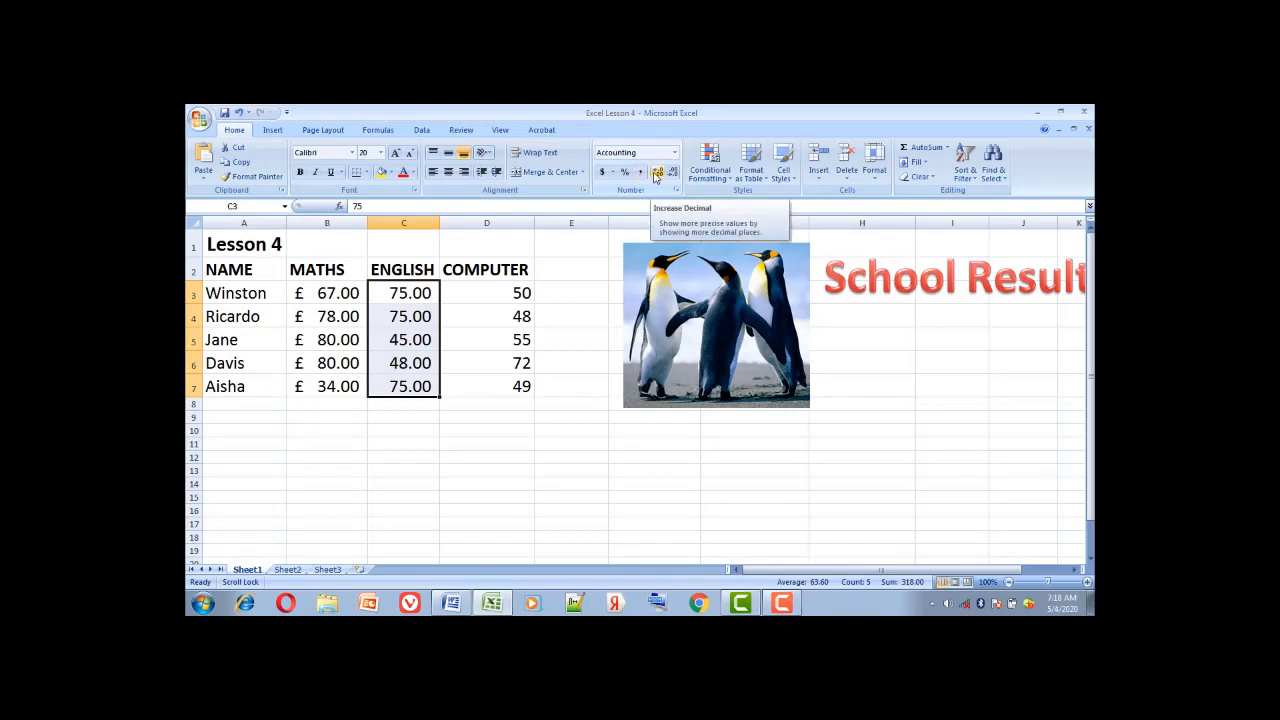
{"action": "left_click", "coordinate": [656, 174]}
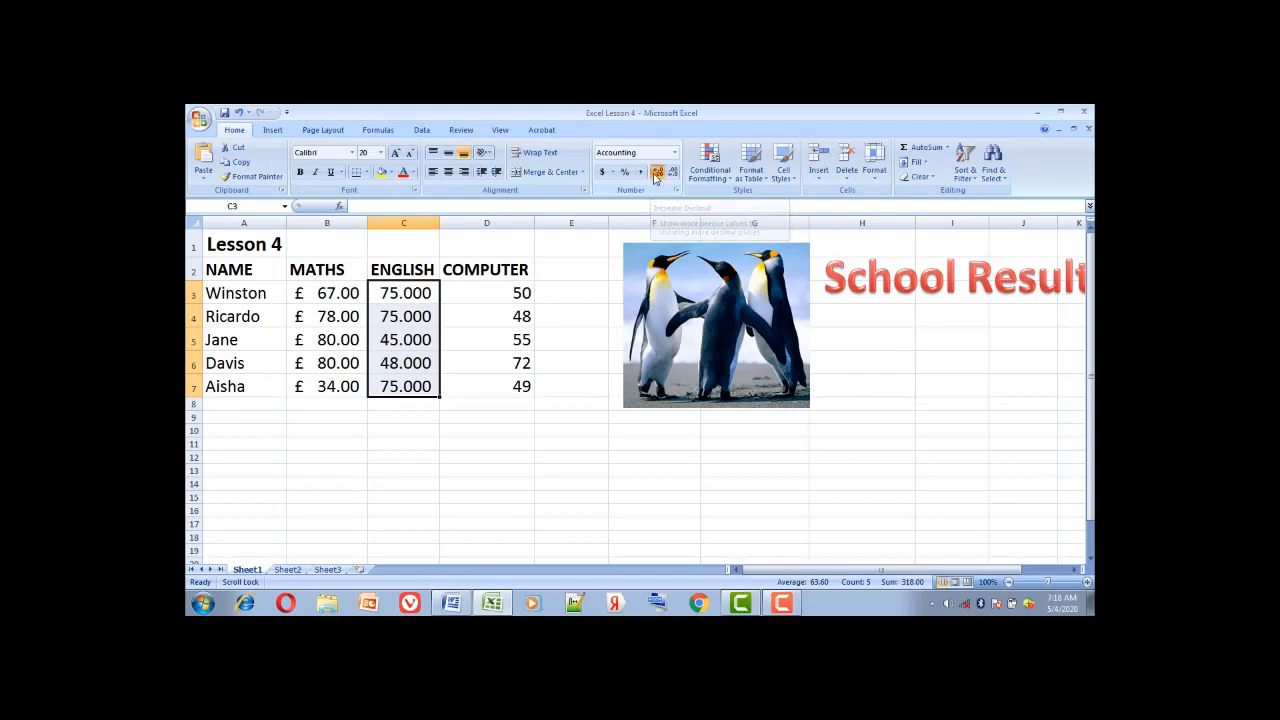
{"action": "left_click", "coordinate": [656, 174]}
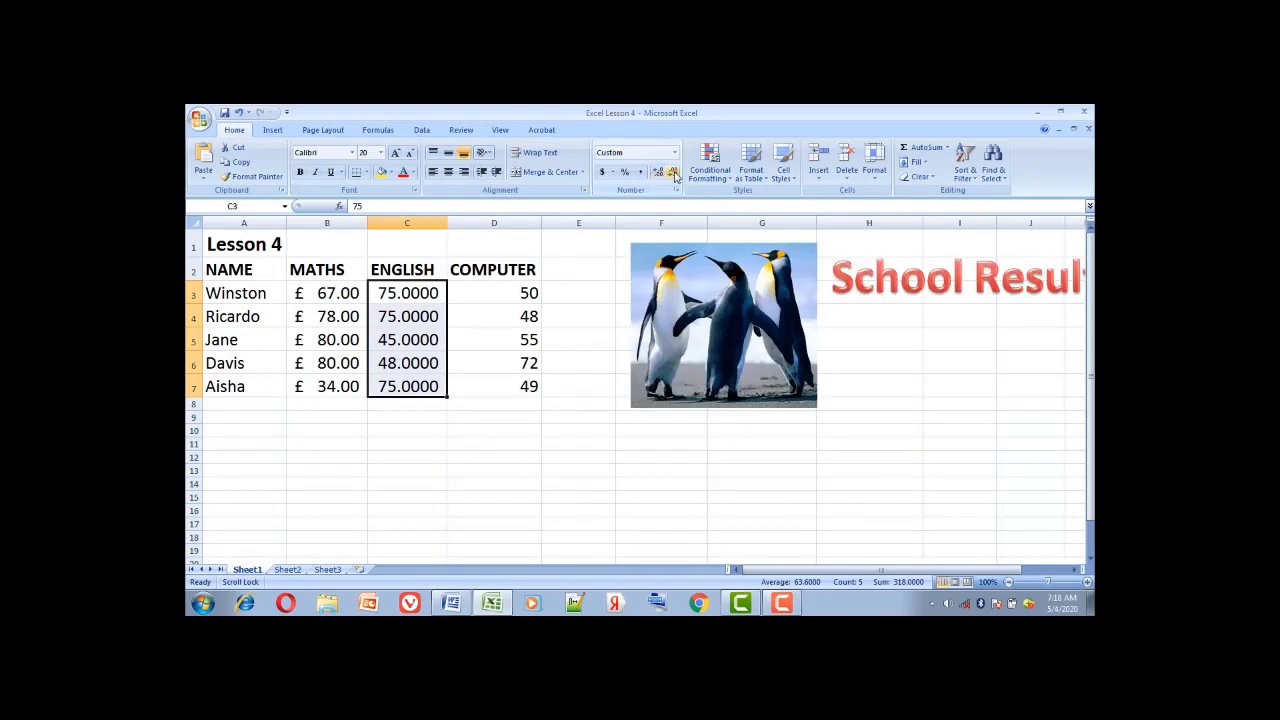
{"action": "left_click", "coordinate": [675, 174]}
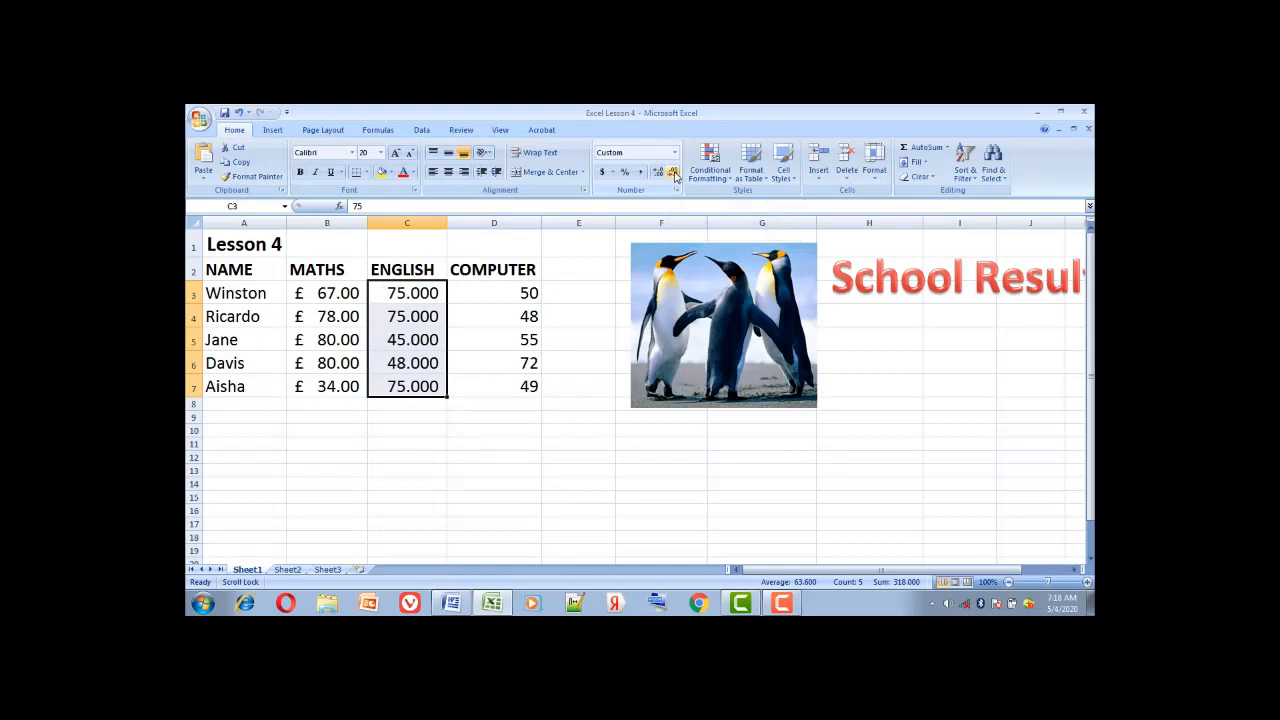
{"action": "left_click", "coordinate": [675, 174]}
{"action": "left_click", "coordinate": [675, 174]}
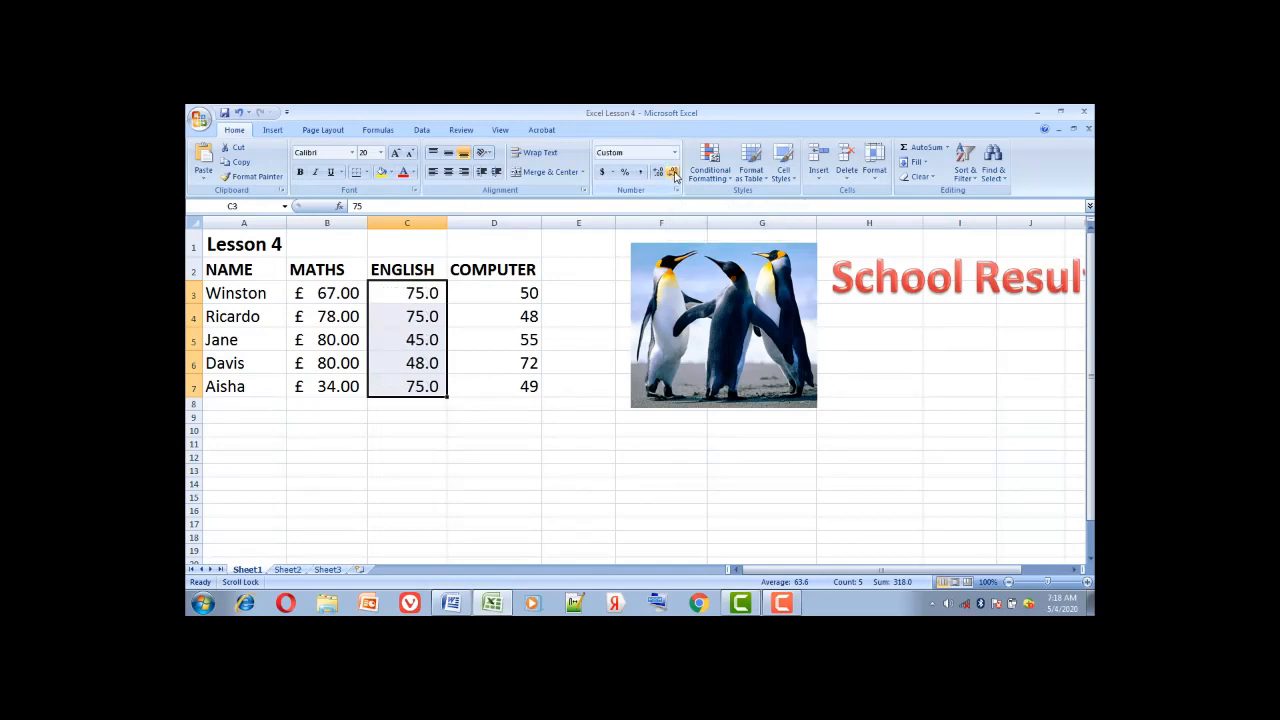
{"action": "left_click", "coordinate": [675, 174]}
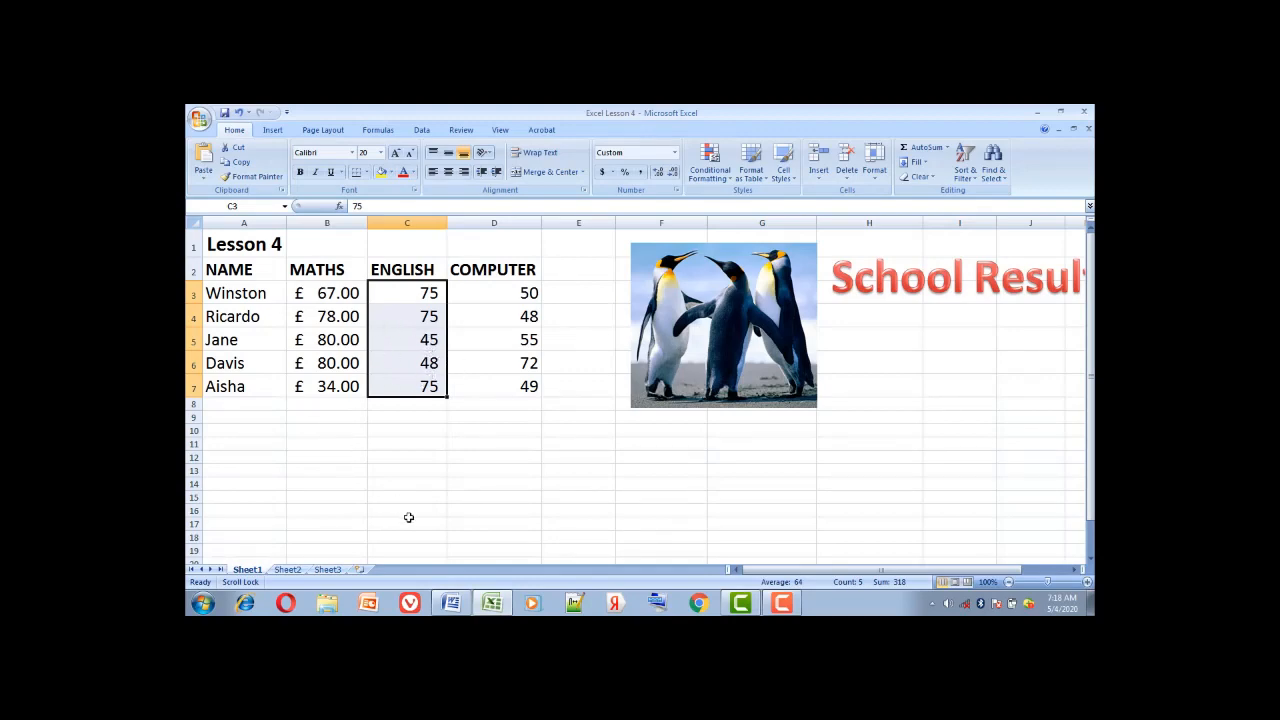
{"action": "left_click", "coordinate": [452, 603]}
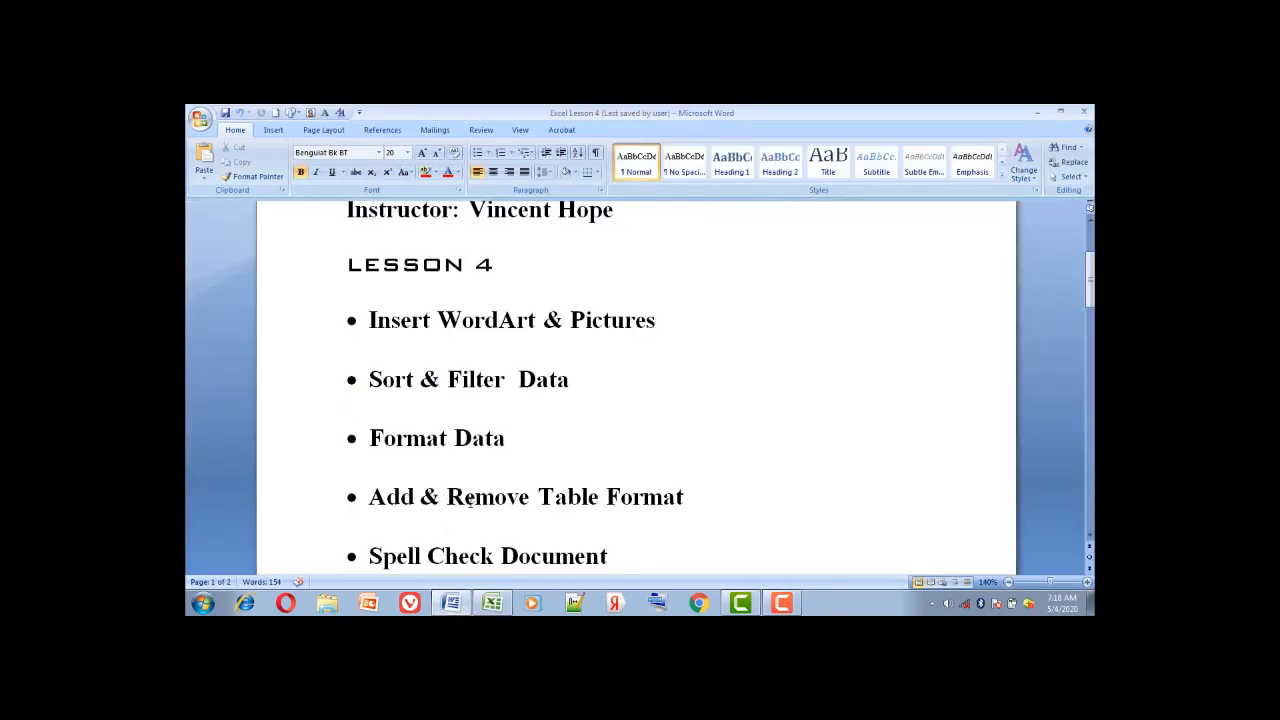
{"action": "left_click", "coordinate": [492, 603]}
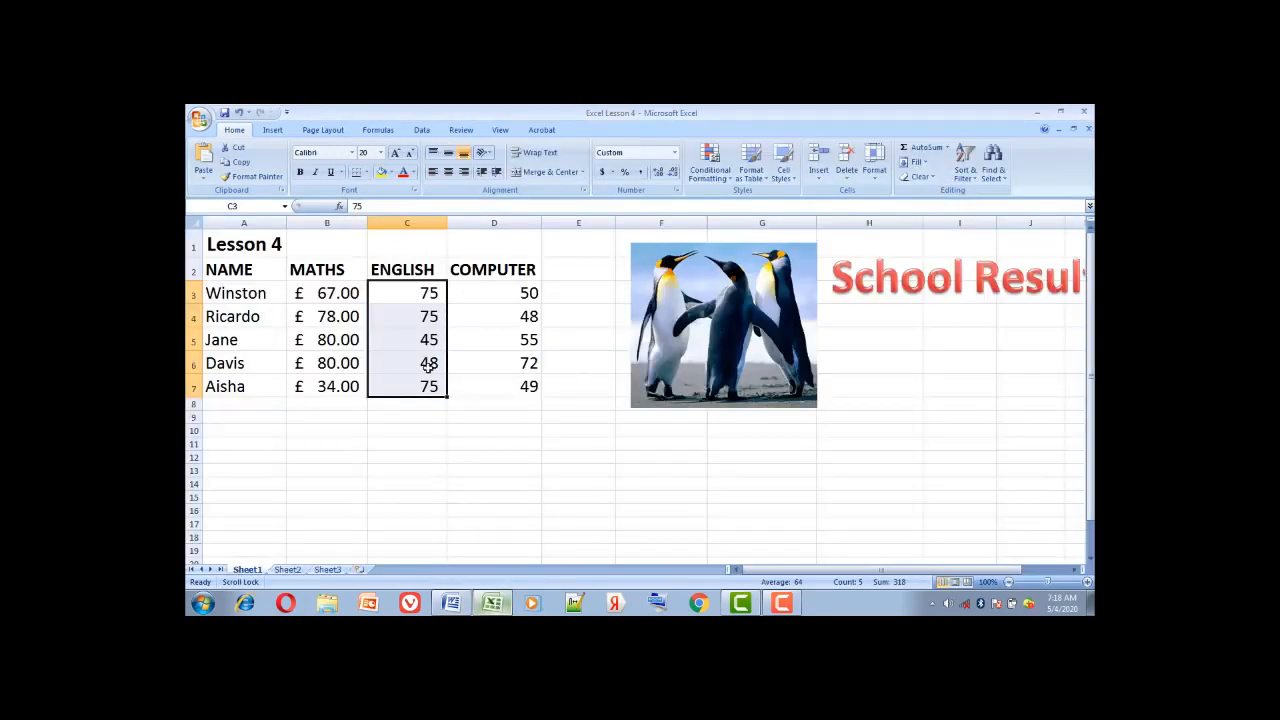
{"action": "left_click", "coordinate": [408, 427]}
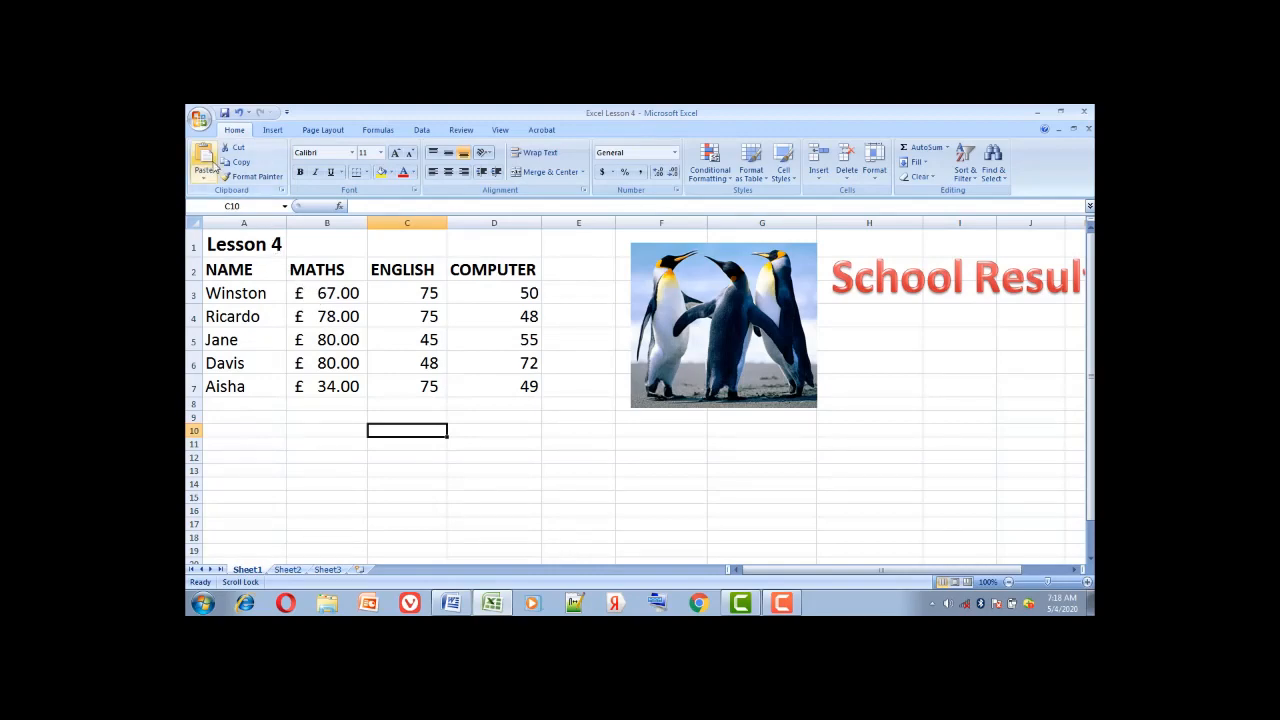
{"action": "left_click", "coordinate": [199, 119]}
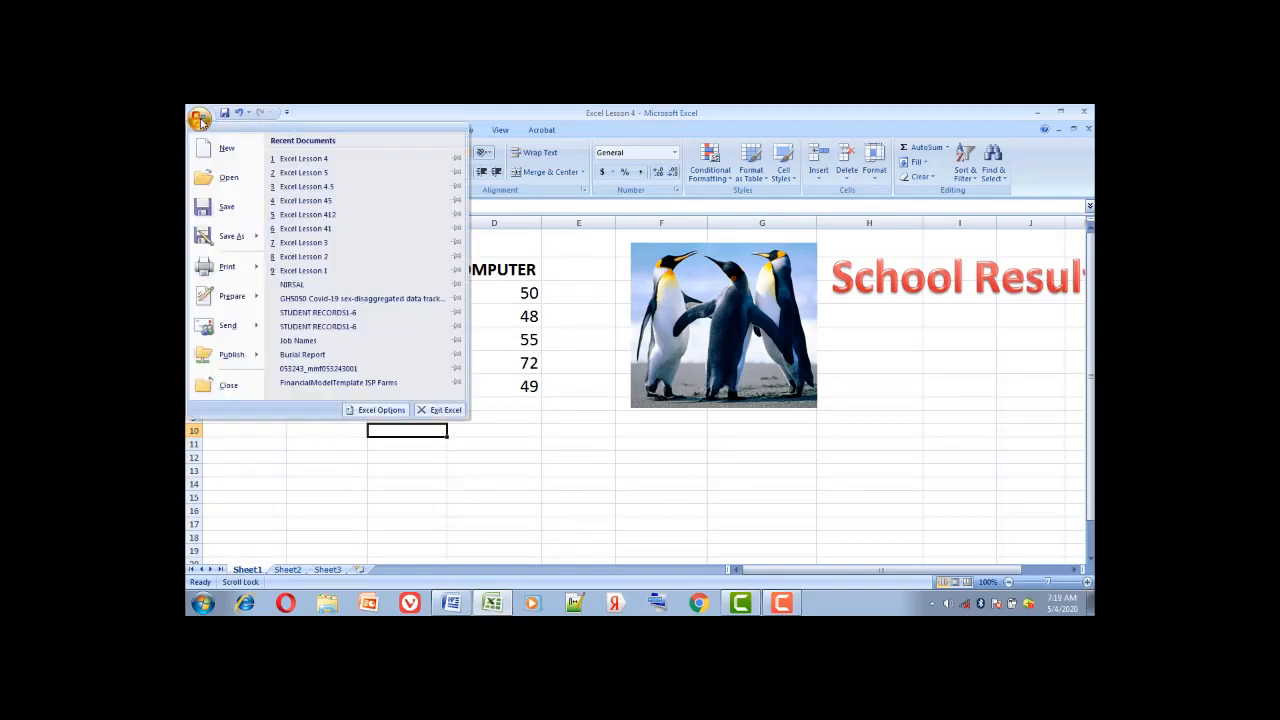
{"action": "mouse_move", "coordinate": [250, 272]}
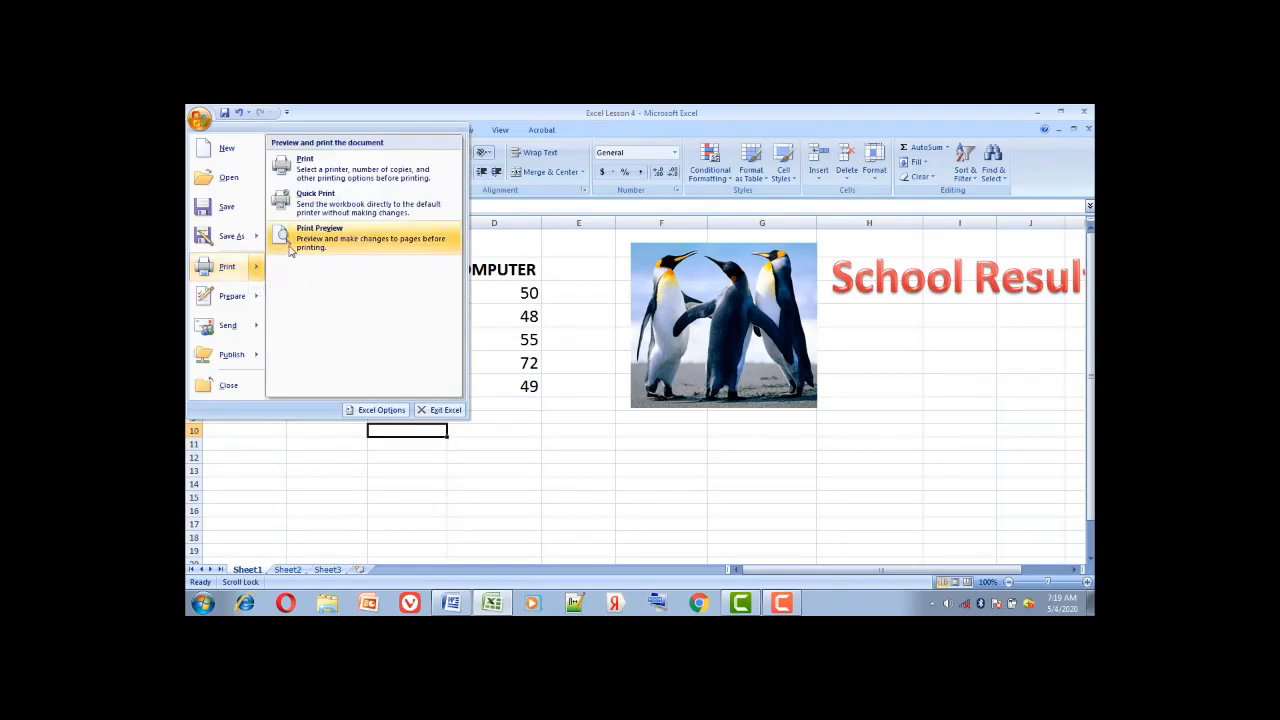
{"action": "left_click", "coordinate": [291, 251]}
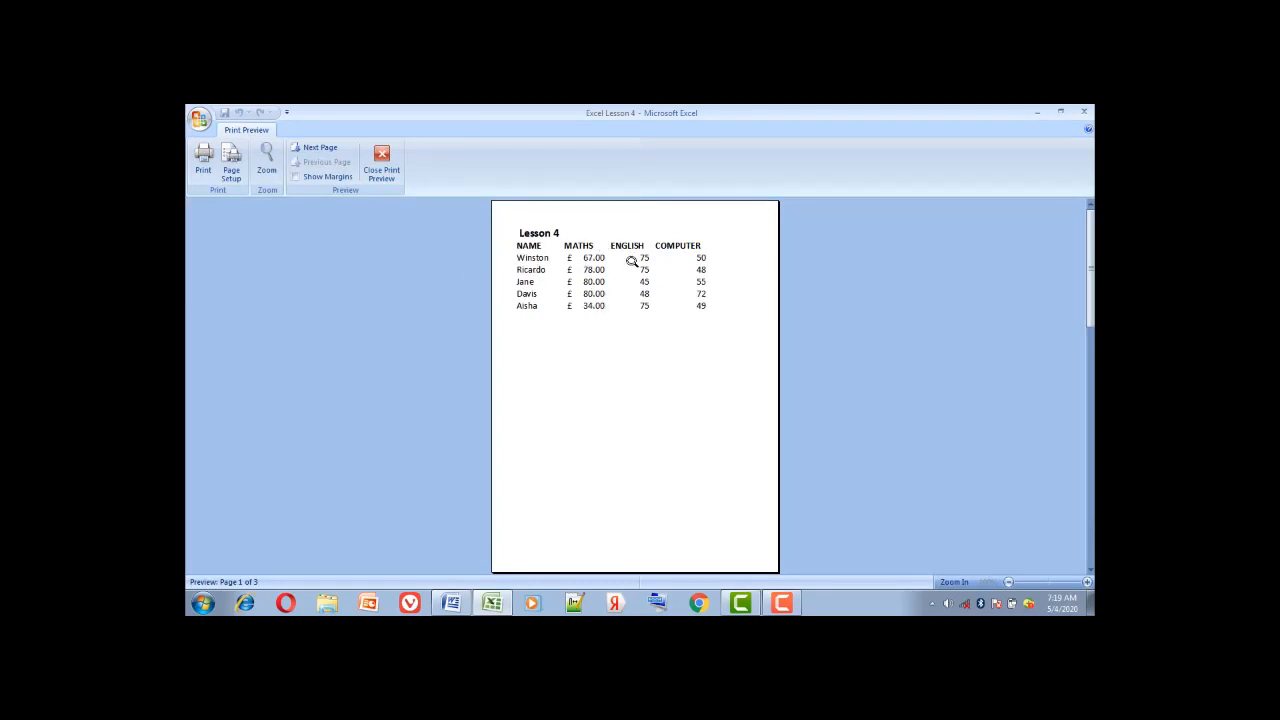
{"action": "left_click", "coordinate": [382, 163]}
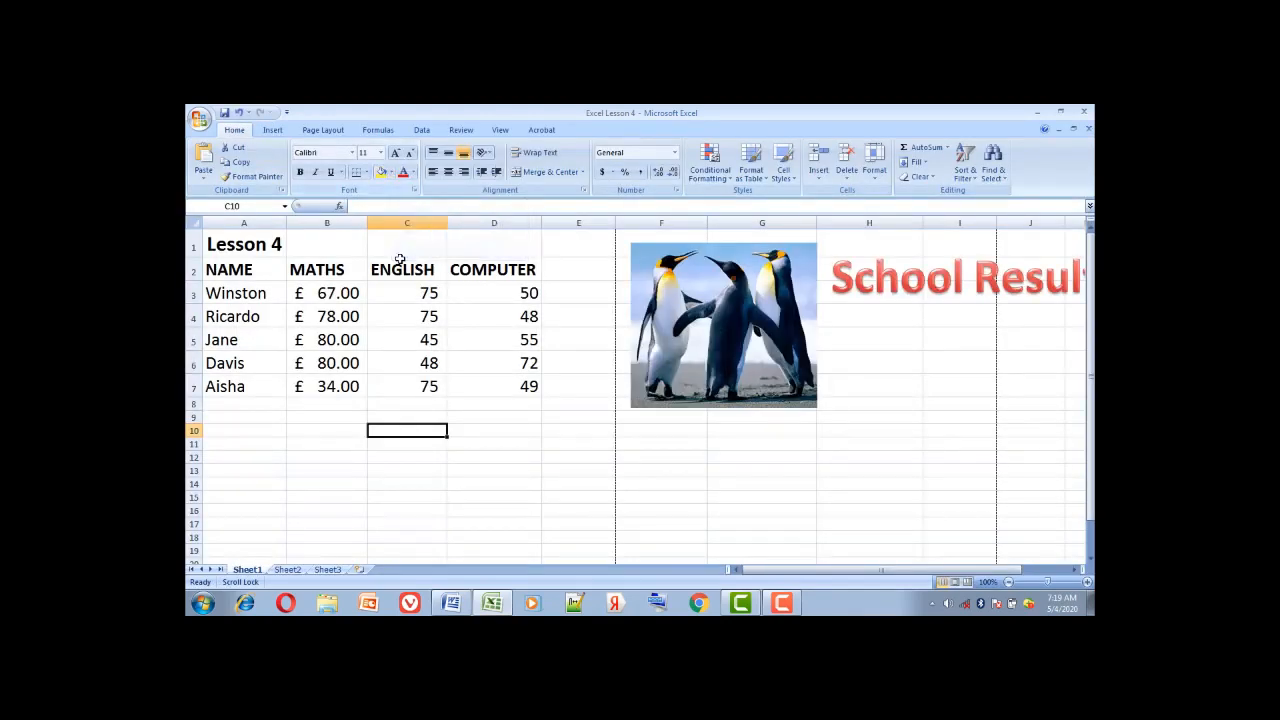
Format A1:D7 as a table with headers in a light green medium banded style
{"action": "left_click", "coordinate": [224, 243]}
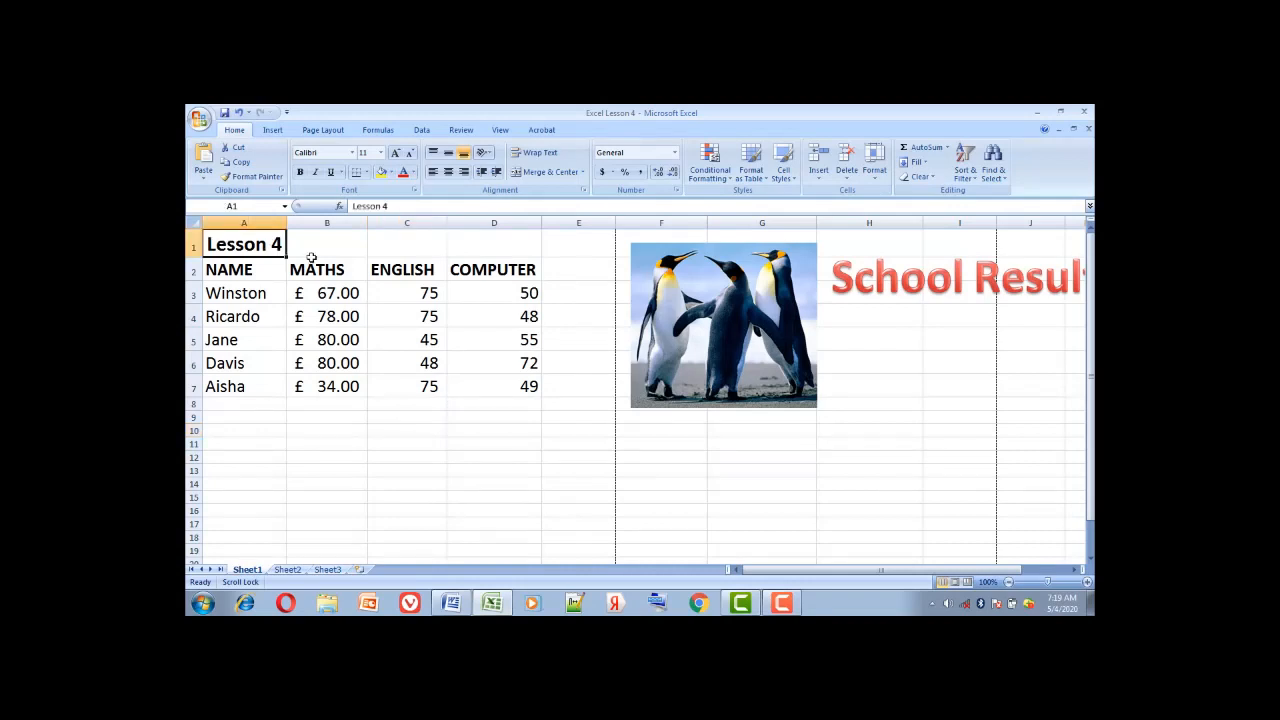
{"action": "left_click_drag", "start_coordinate": [311, 258], "coordinate": [504, 386]}
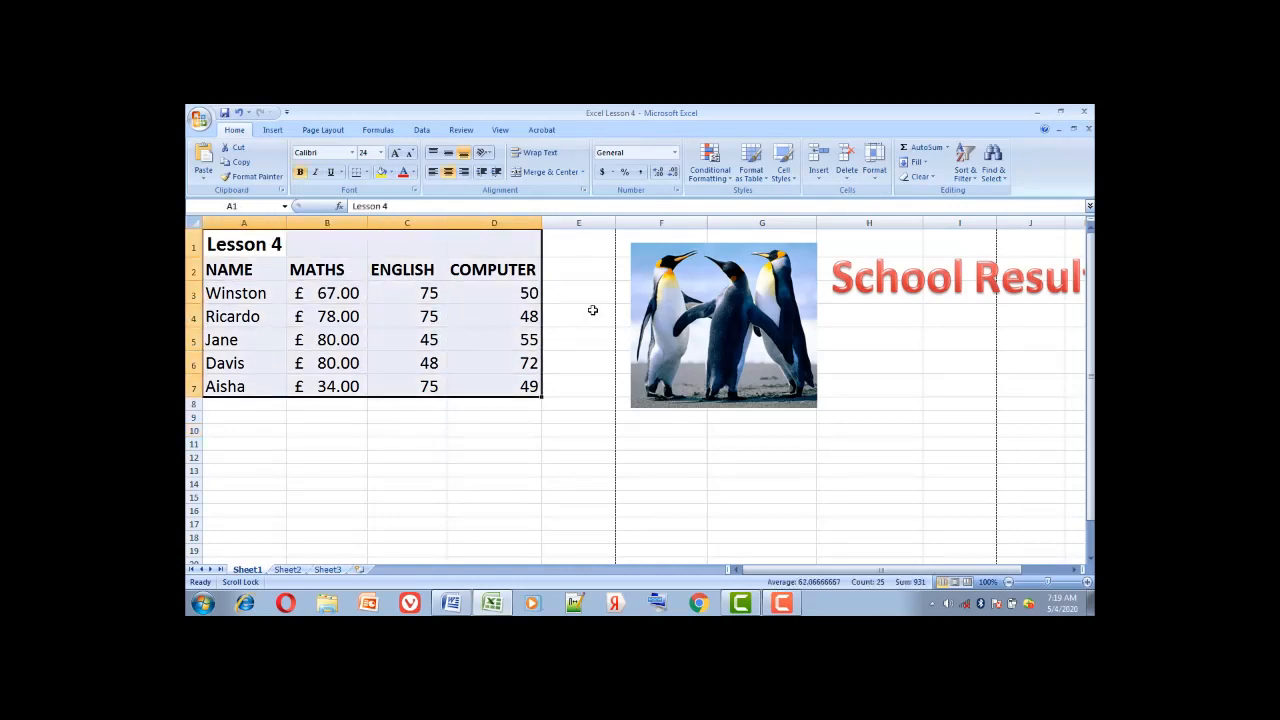
{"action": "left_click", "coordinate": [784, 175]}
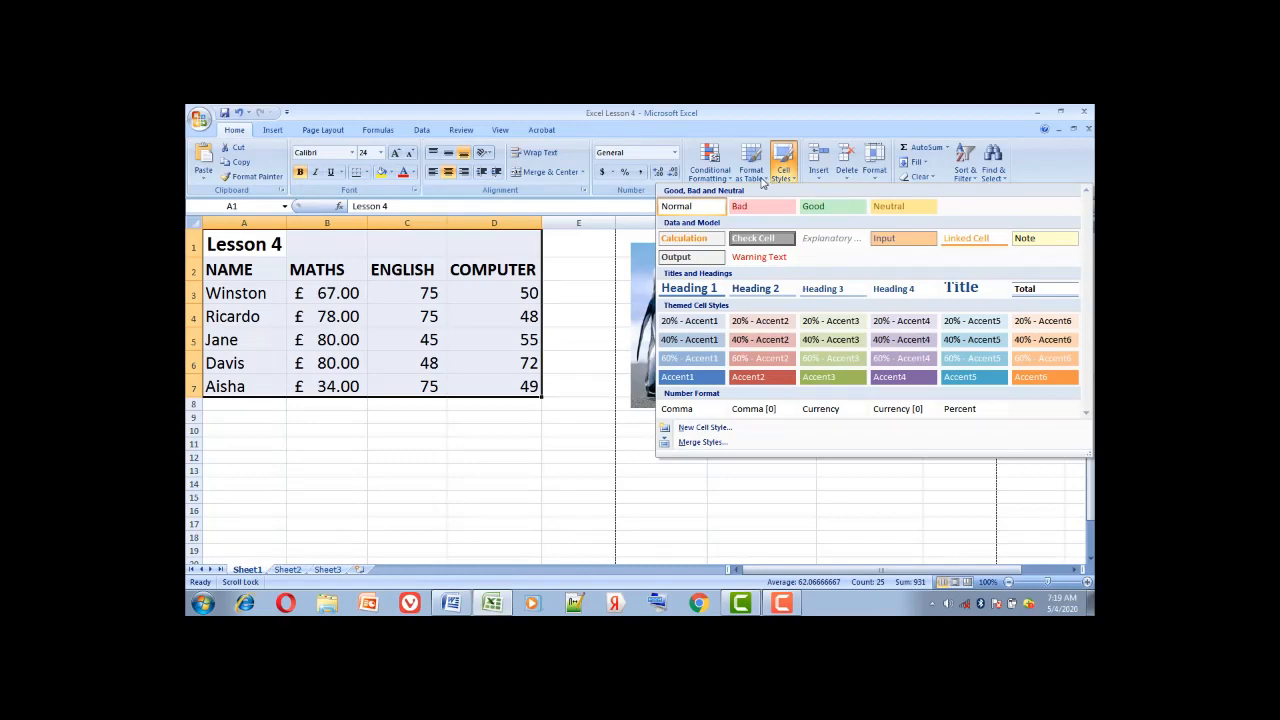
{"action": "left_click", "coordinate": [762, 180]}
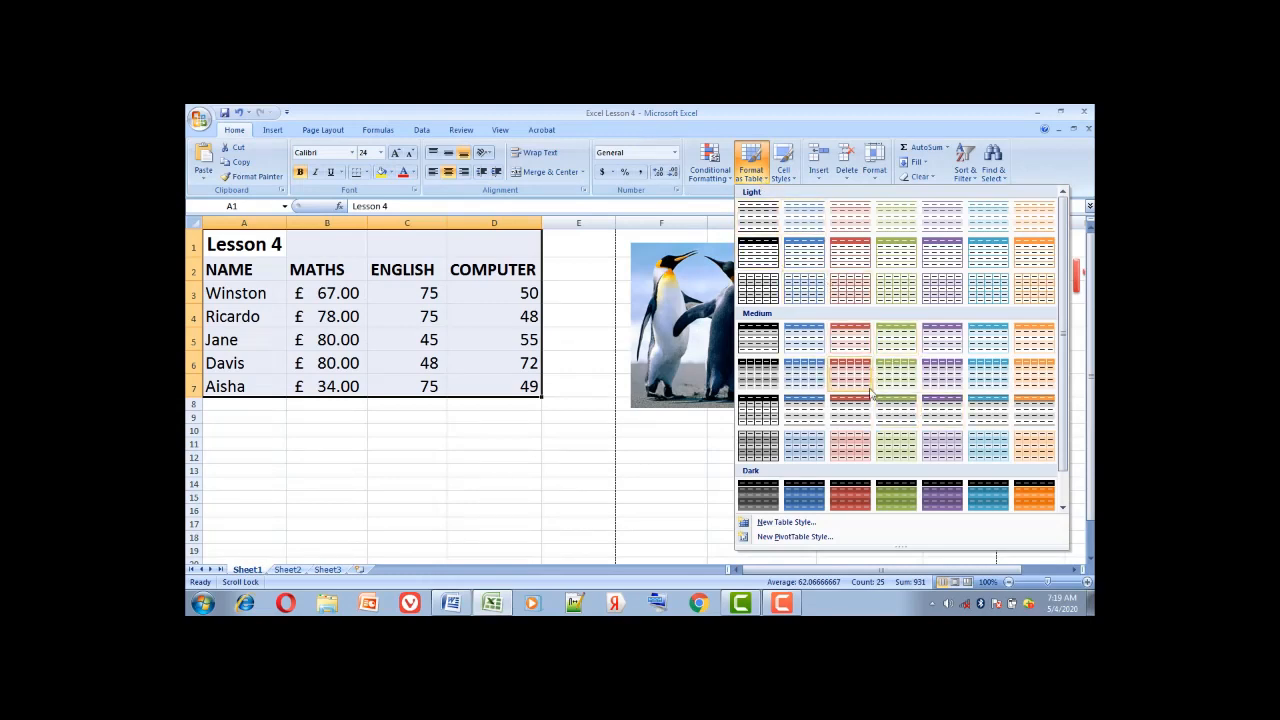
{"action": "left_click", "coordinate": [900, 455]}
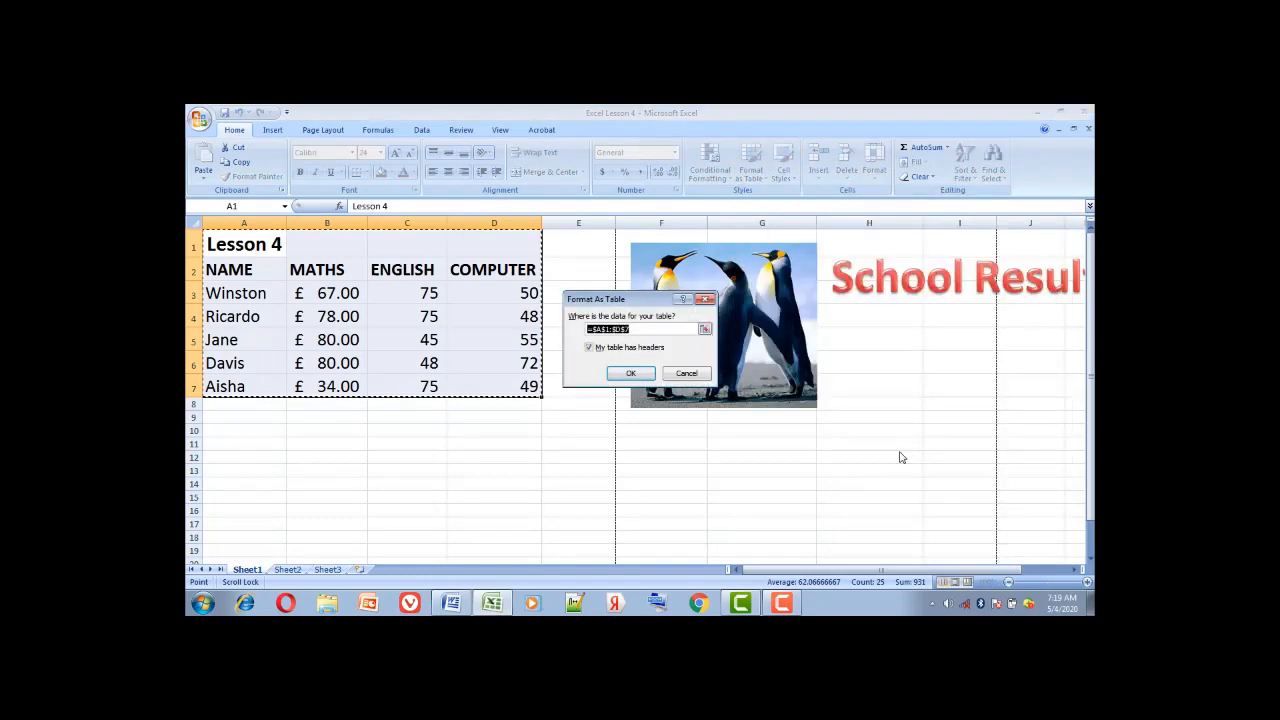
{"action": "left_click", "coordinate": [636, 375]}
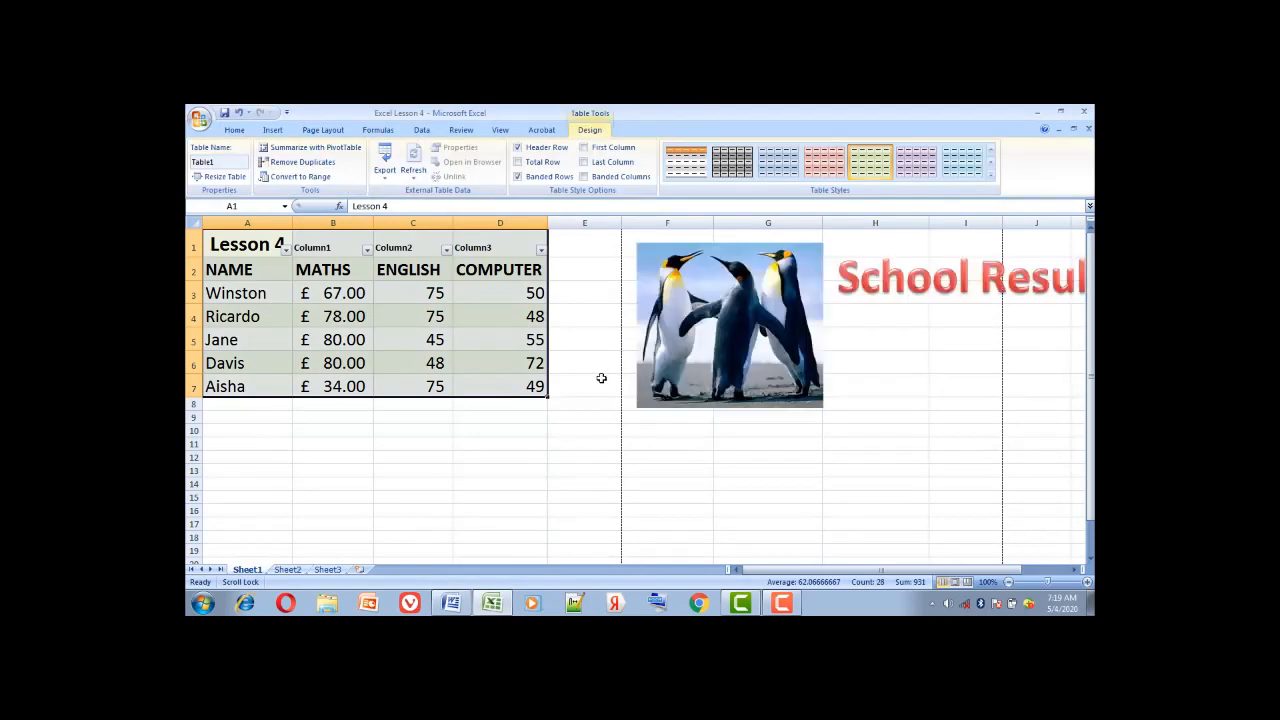
Show the Print Preview of the green-formatted grade table
{"action": "left_click", "coordinate": [495, 446]}
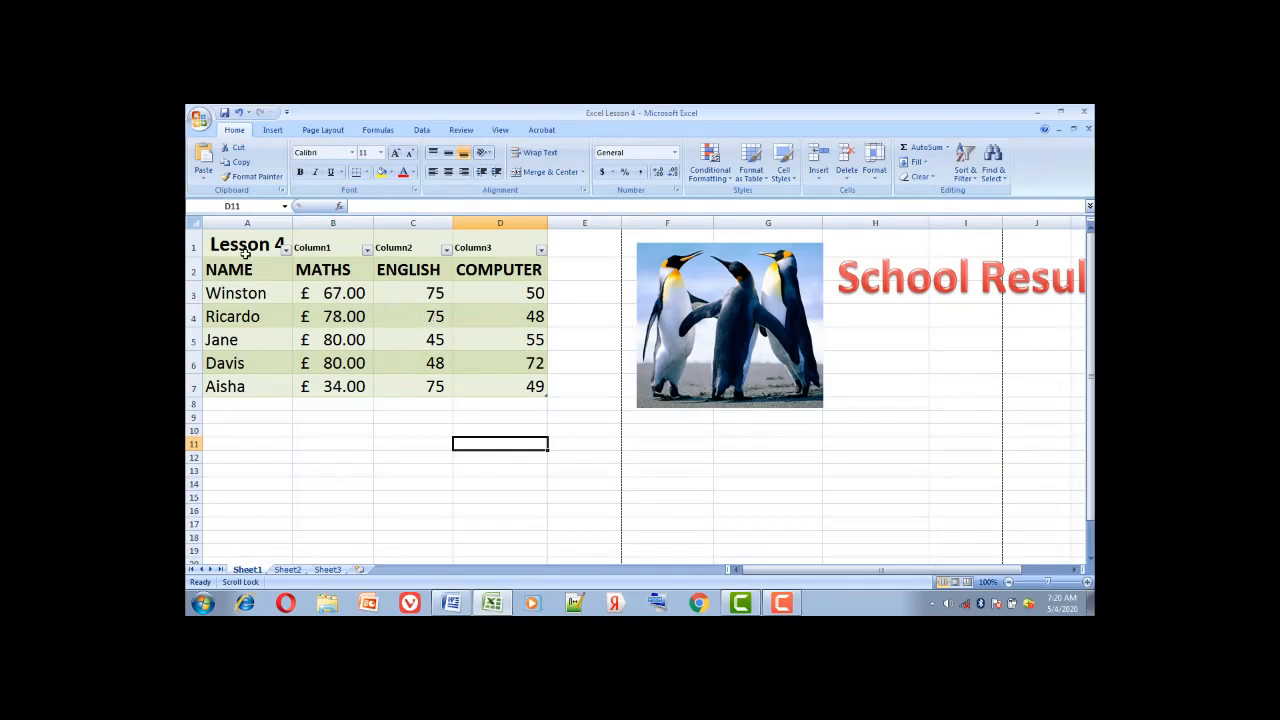
{"action": "left_click", "coordinate": [197, 117]}
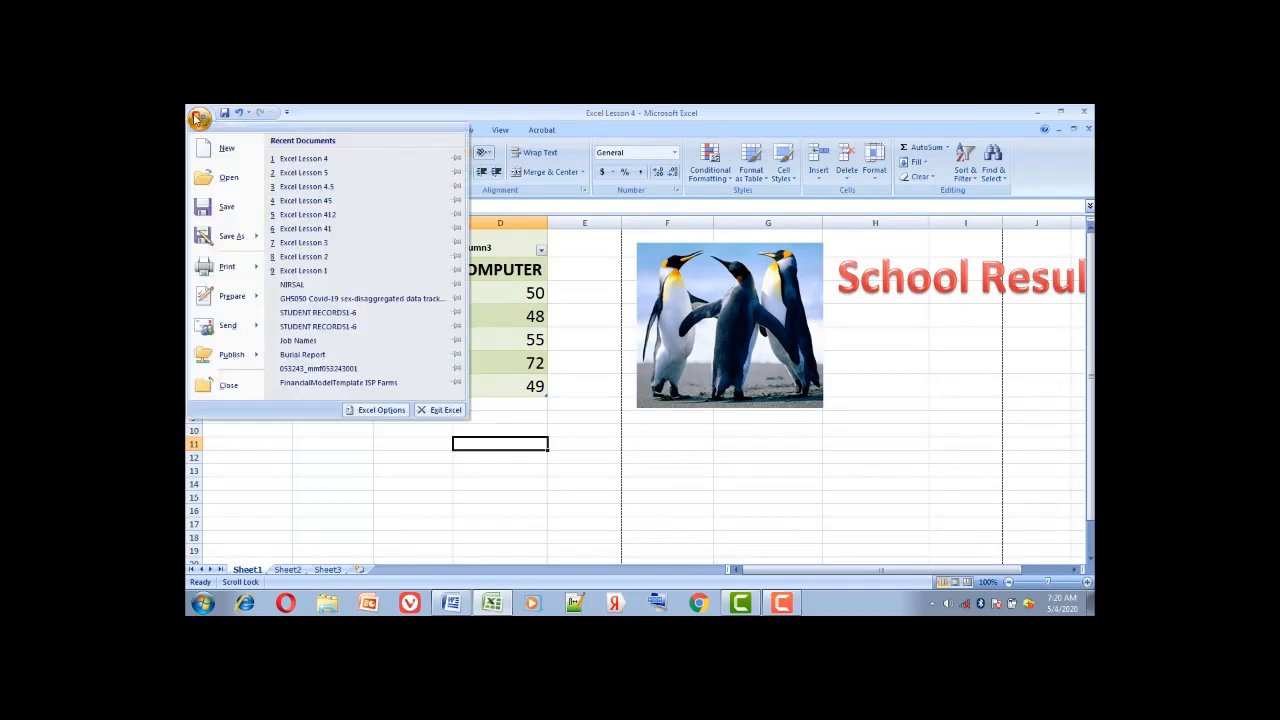
{"action": "mouse_move", "coordinate": [236, 265]}
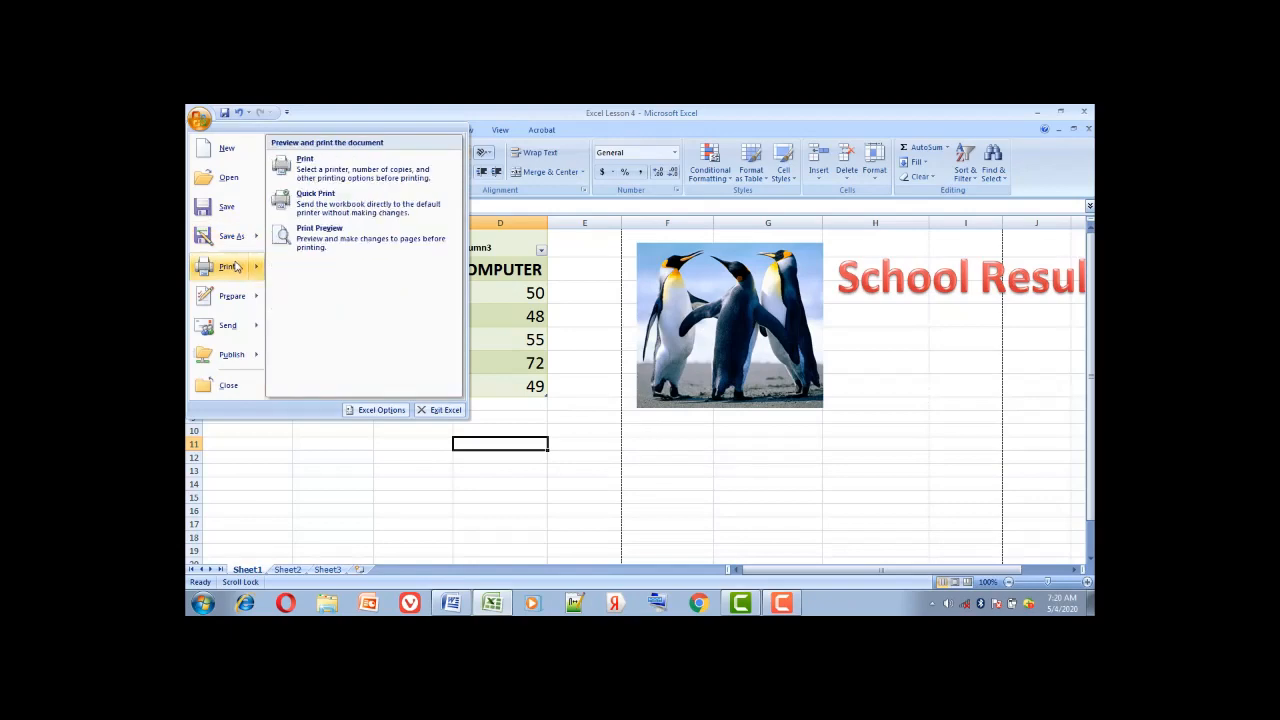
{"action": "left_click", "coordinate": [318, 235]}
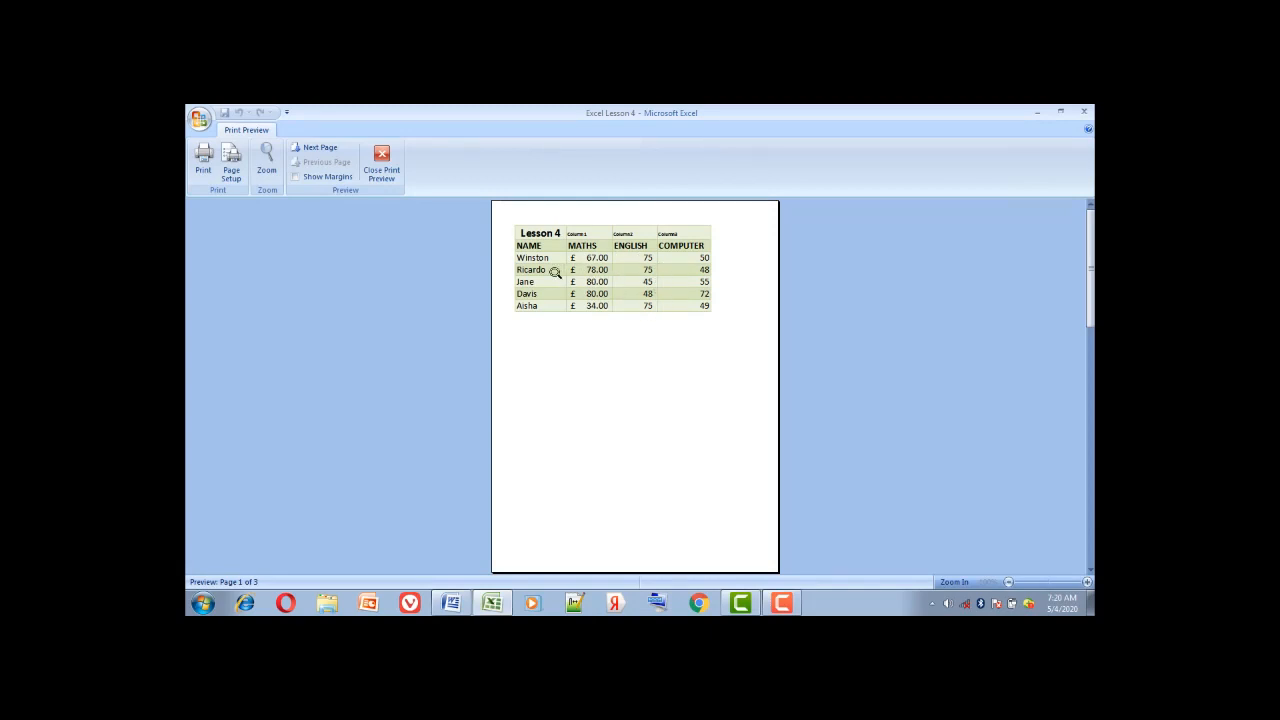
Close the preview and undo the Table1 formatting on A1:D7
{"action": "left_click", "coordinate": [389, 180]}
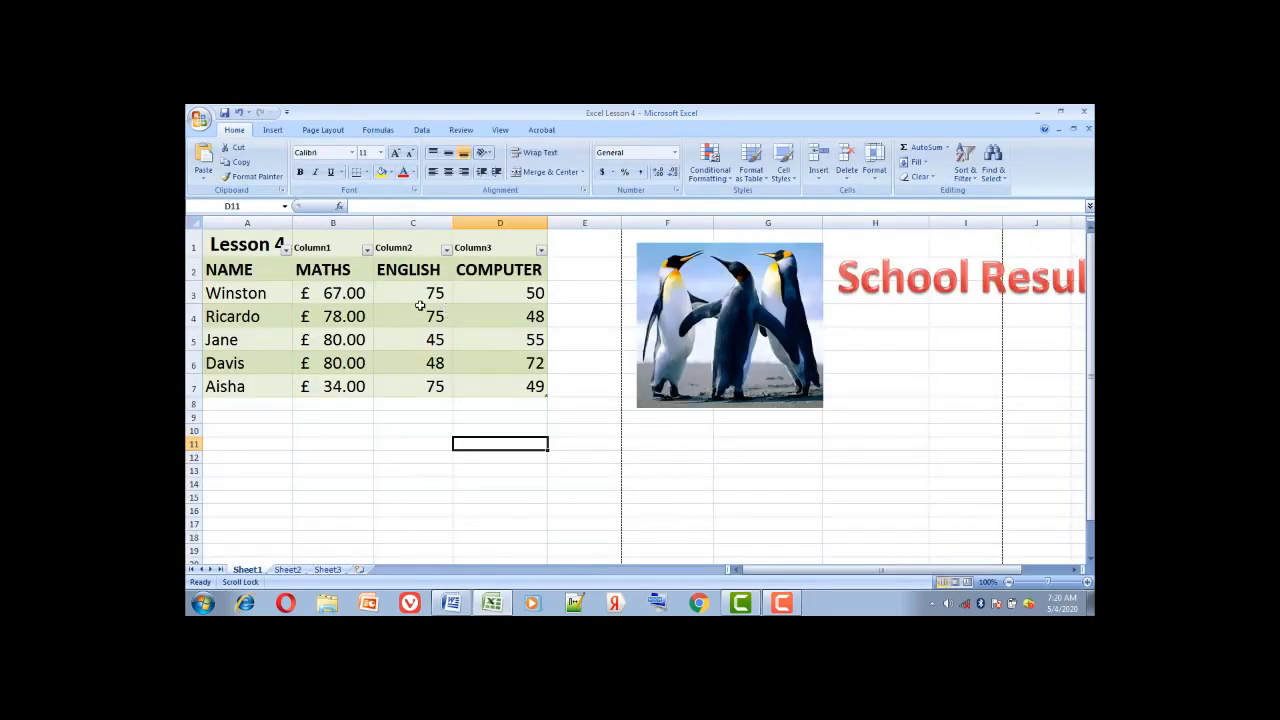
{"action": "left_click", "coordinate": [238, 113]}
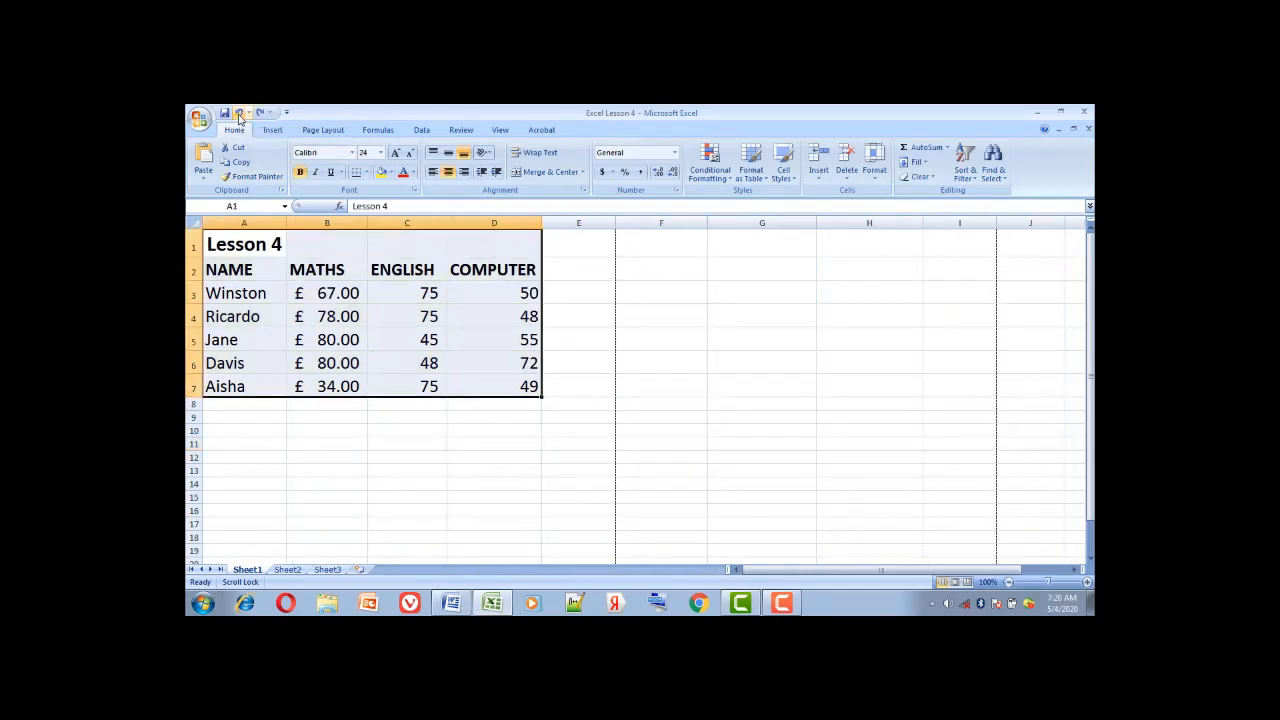
{"action": "left_click", "coordinate": [372, 427]}
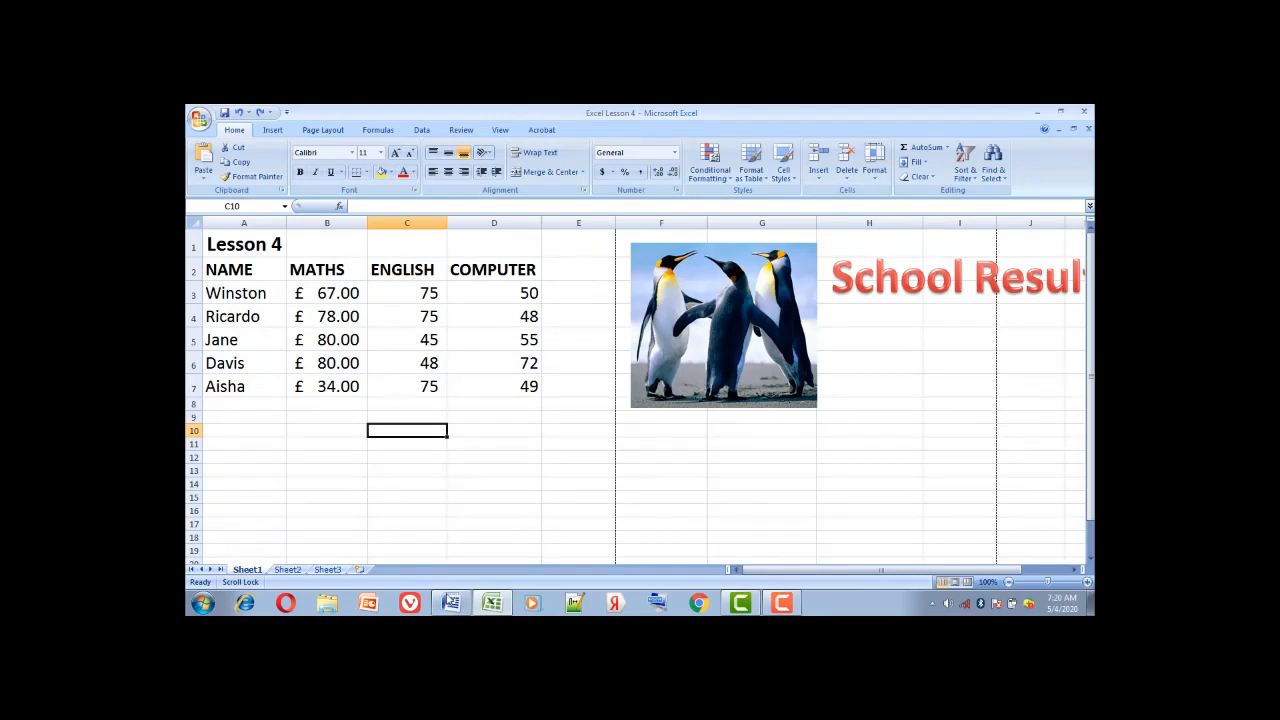
Type the misspelled names 'Janw' in A8 and a misspelled 'Winston' in A9 below Aisha
{"action": "left_click", "coordinate": [452, 604]}
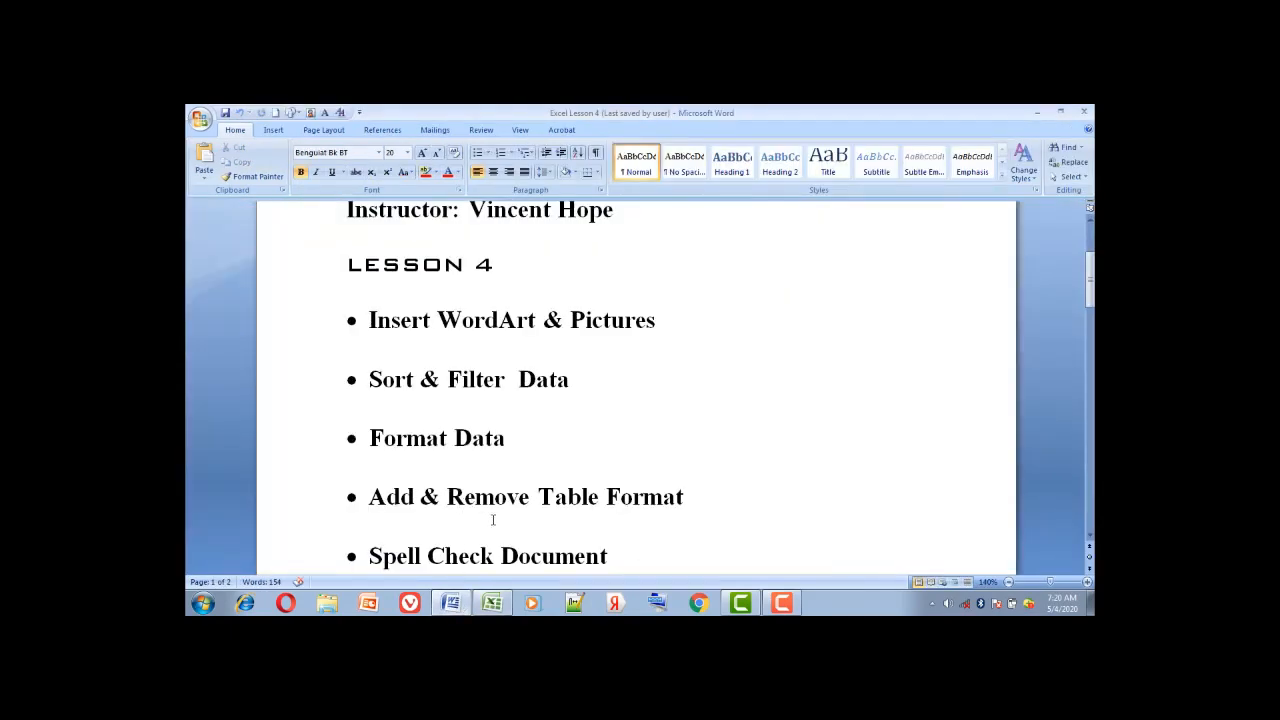
{"action": "left_click", "coordinate": [492, 604]}
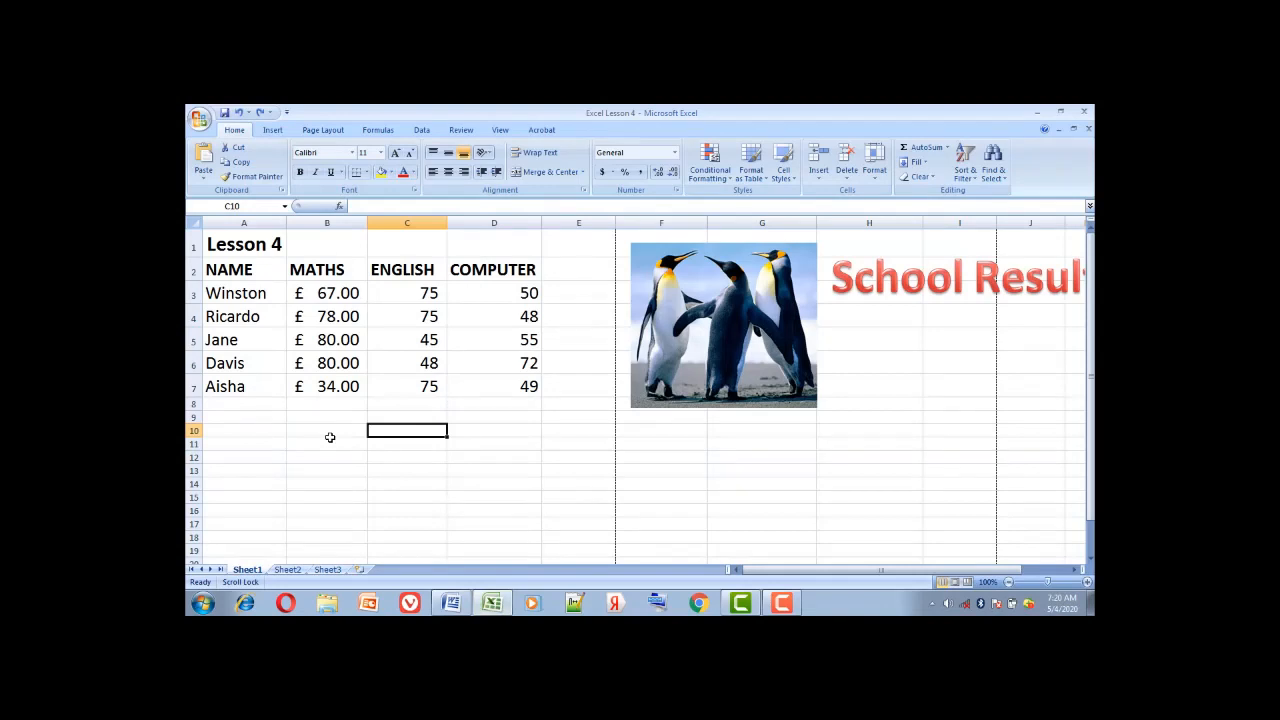
{"action": "left_click", "coordinate": [269, 403]}
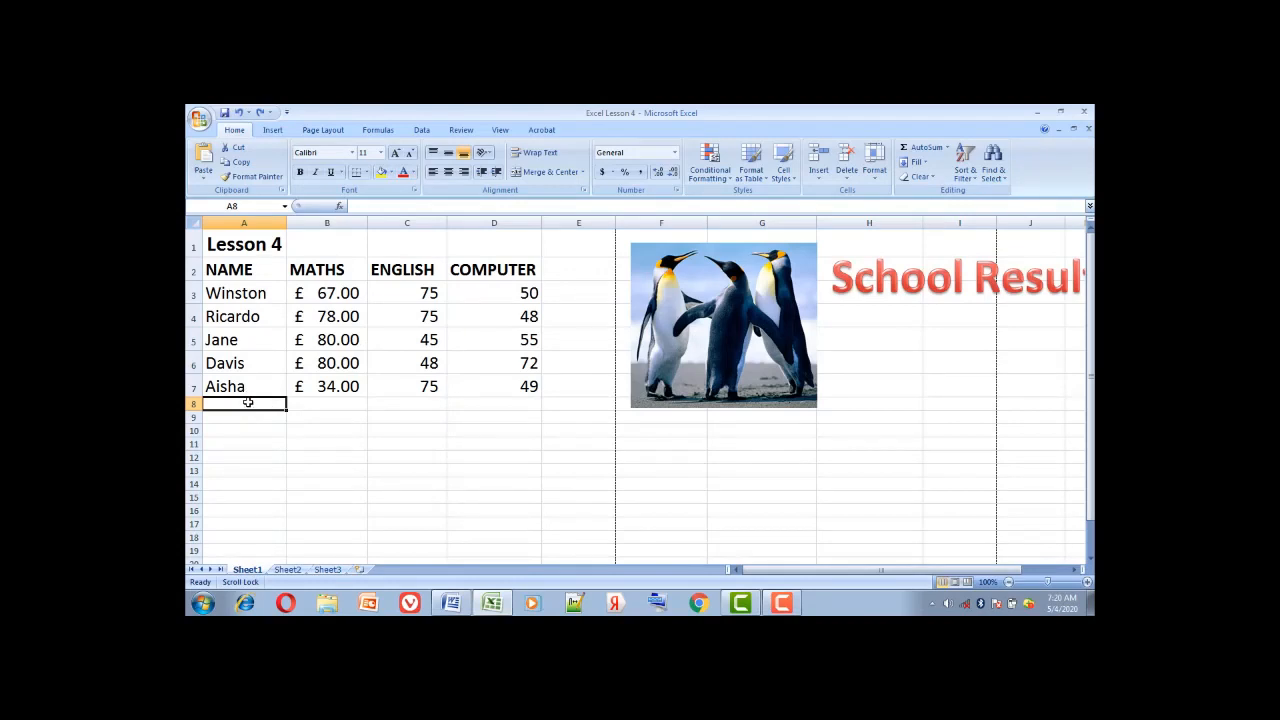
{"action": "type", "text": "Jan"}
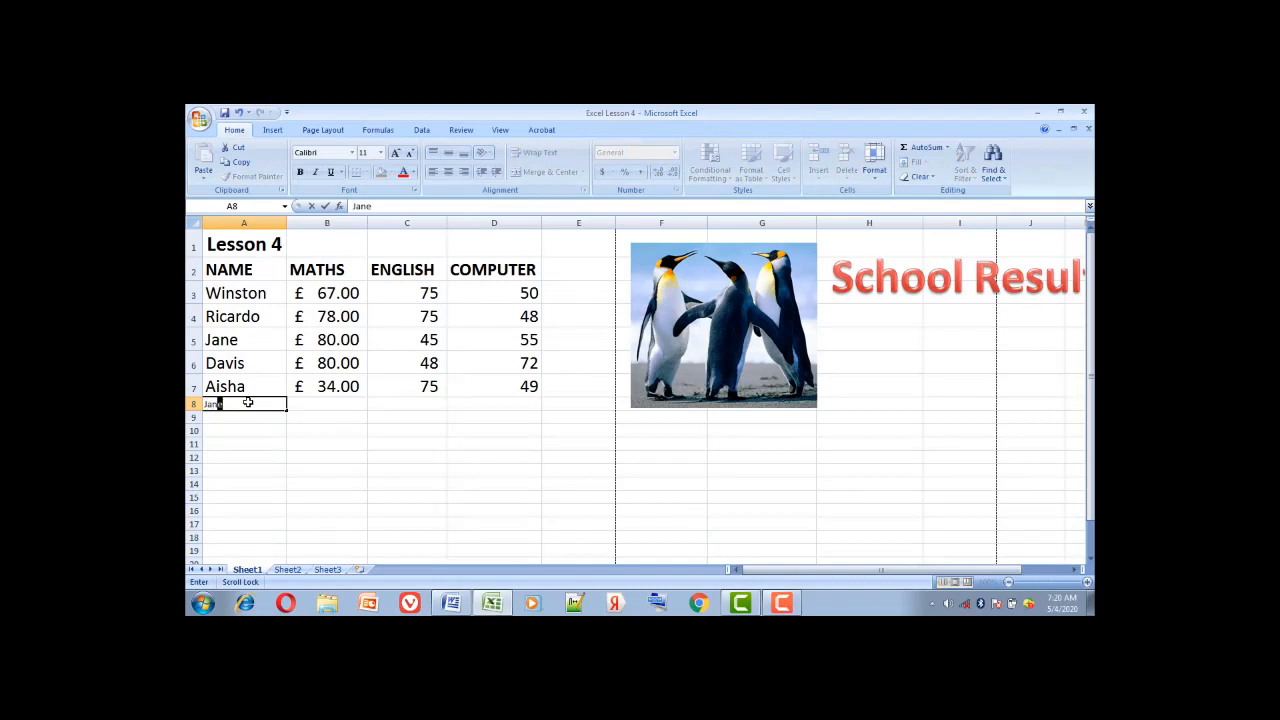
{"action": "type", "text": "w"}
{"action": "key", "text": "Return"}
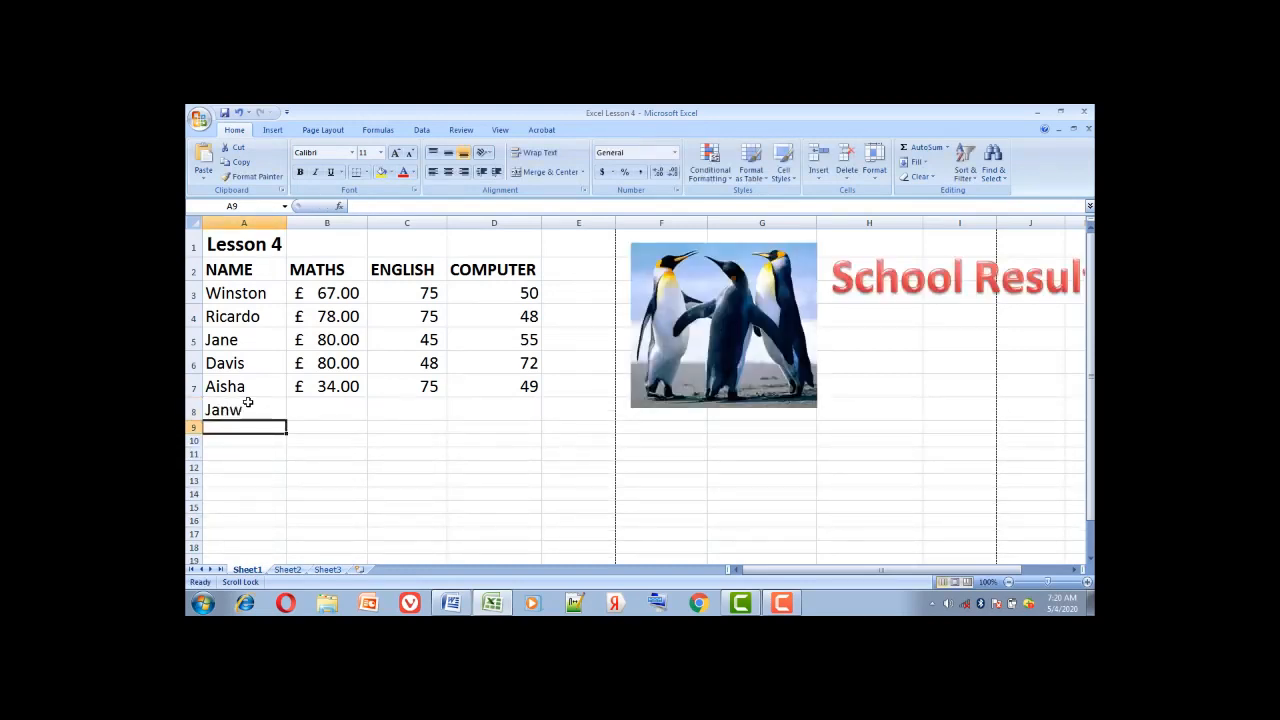
{"action": "type", "text": "W"}
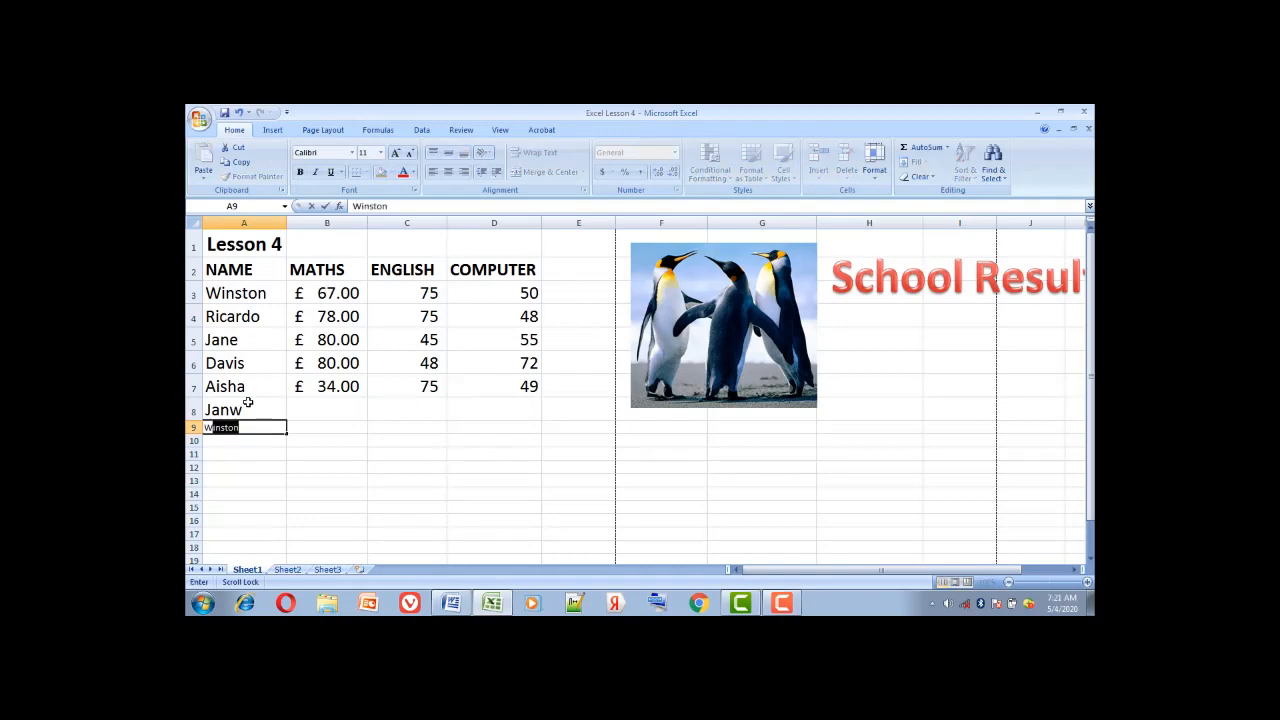
{"action": "type", "text": "instan"}
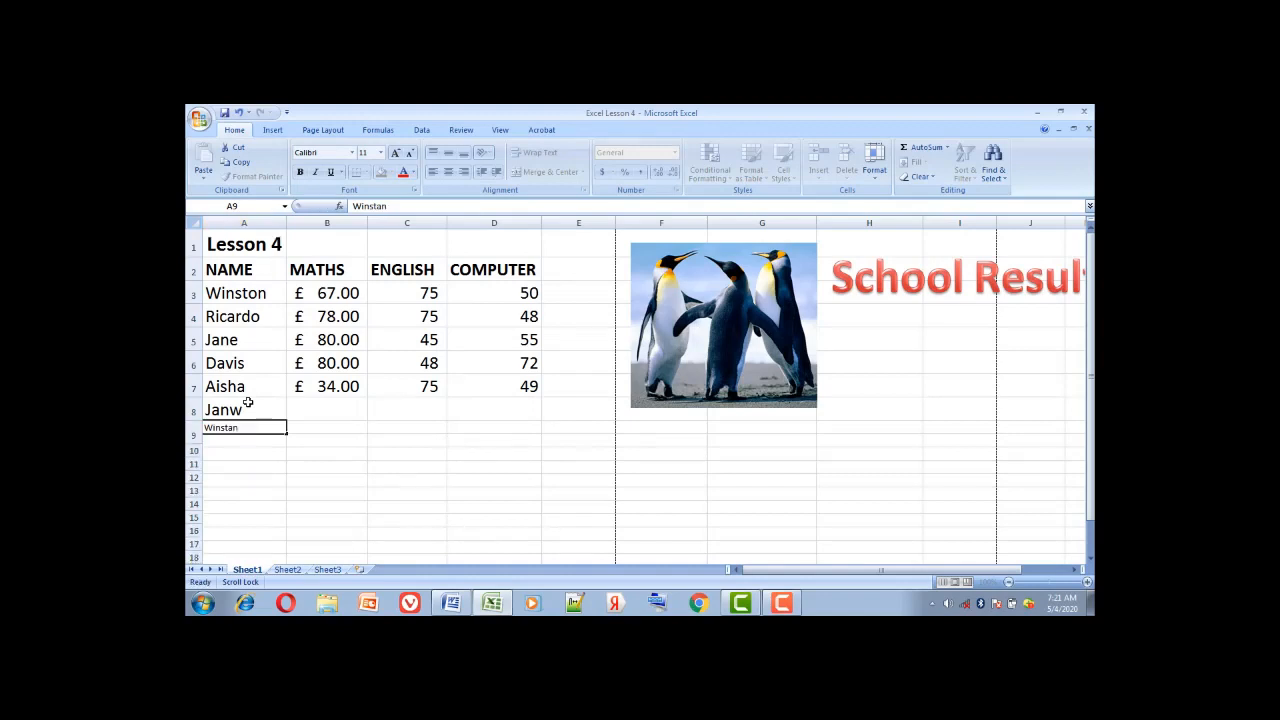
{"action": "key", "text": "Return"}
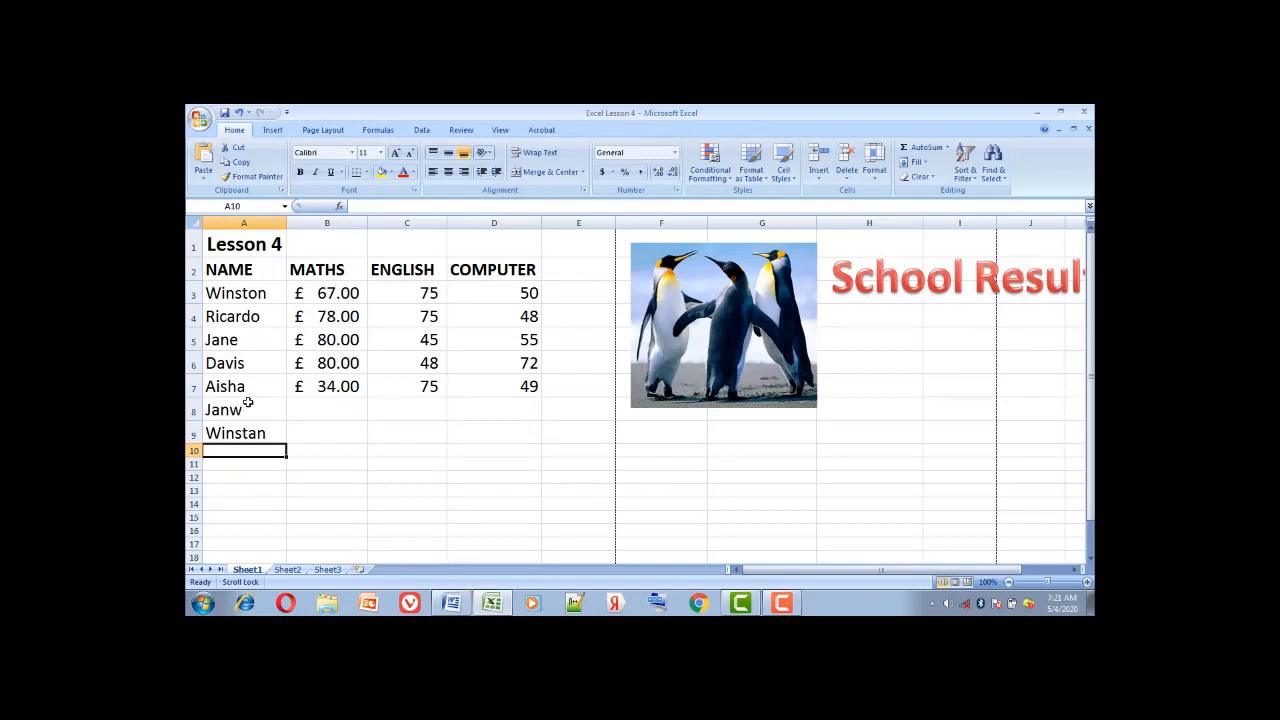
{"action": "left_click", "coordinate": [242, 244]}
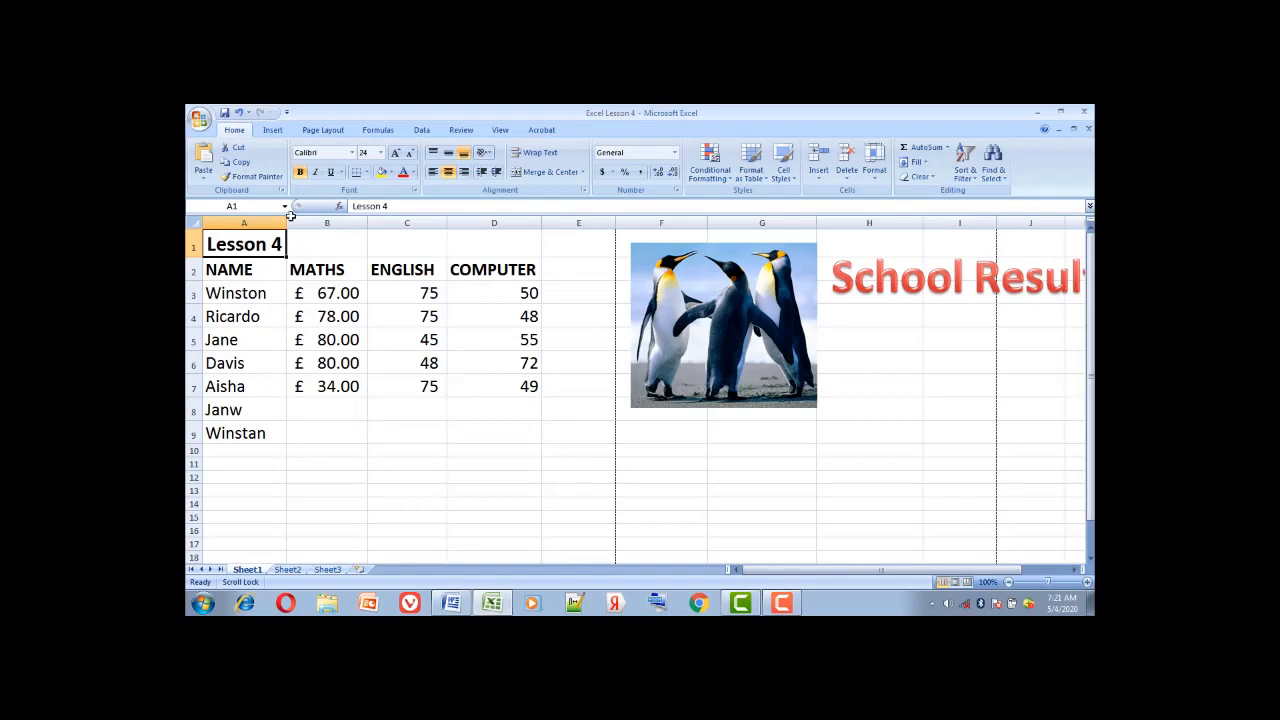
Spell-check the sheet, correcting A8 to 'Jane' and A9 to 'Winston', then switch to Word
{"action": "left_click", "coordinate": [461, 131]}
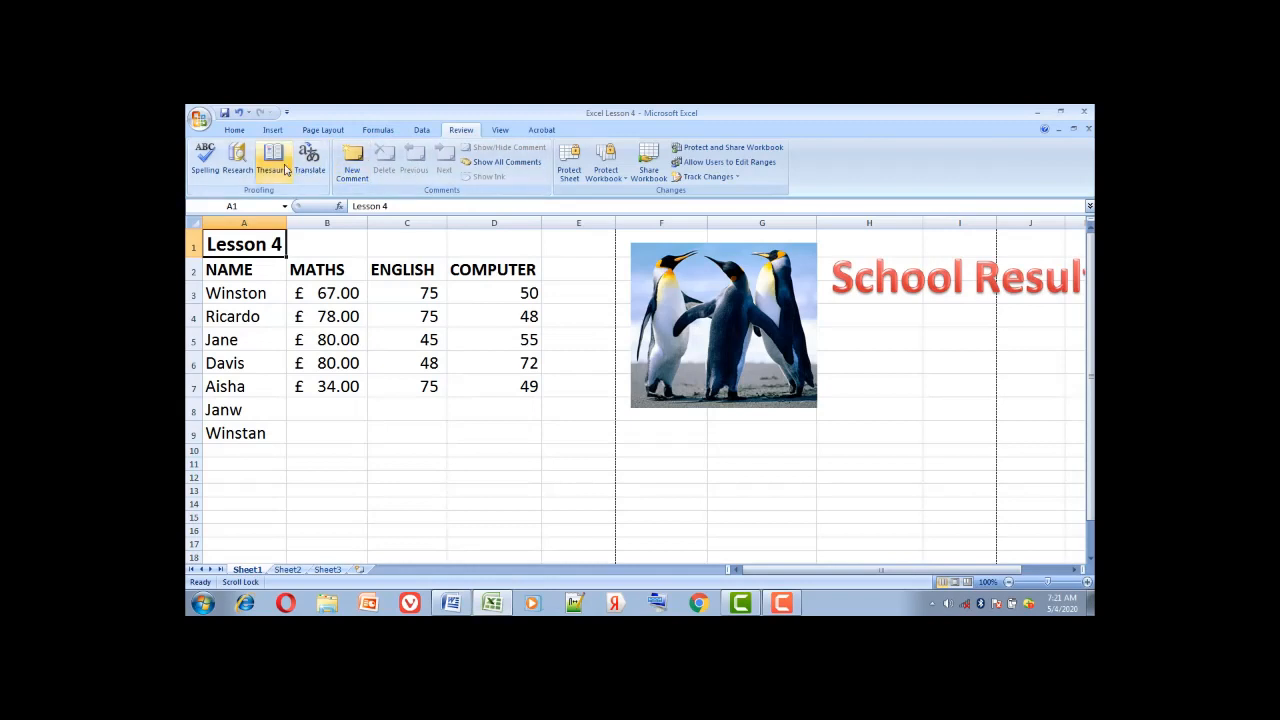
{"action": "left_click", "coordinate": [206, 160]}
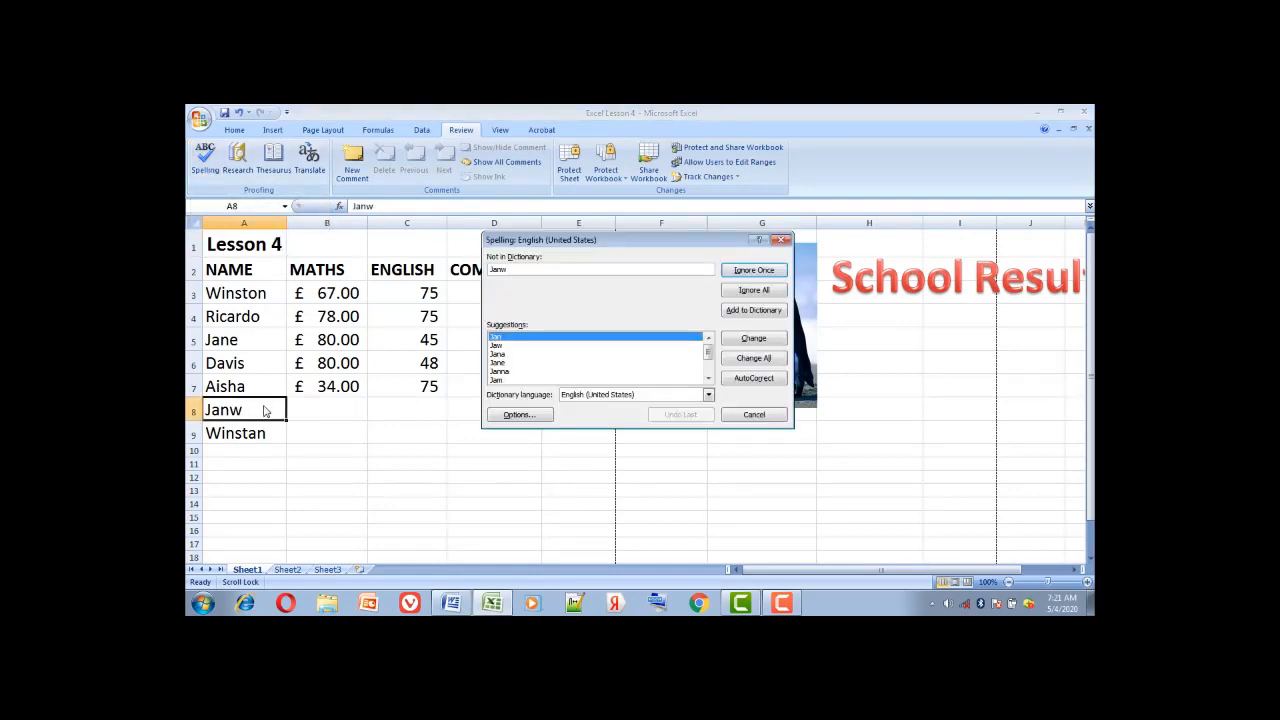
{"action": "left_click", "coordinate": [498, 363]}
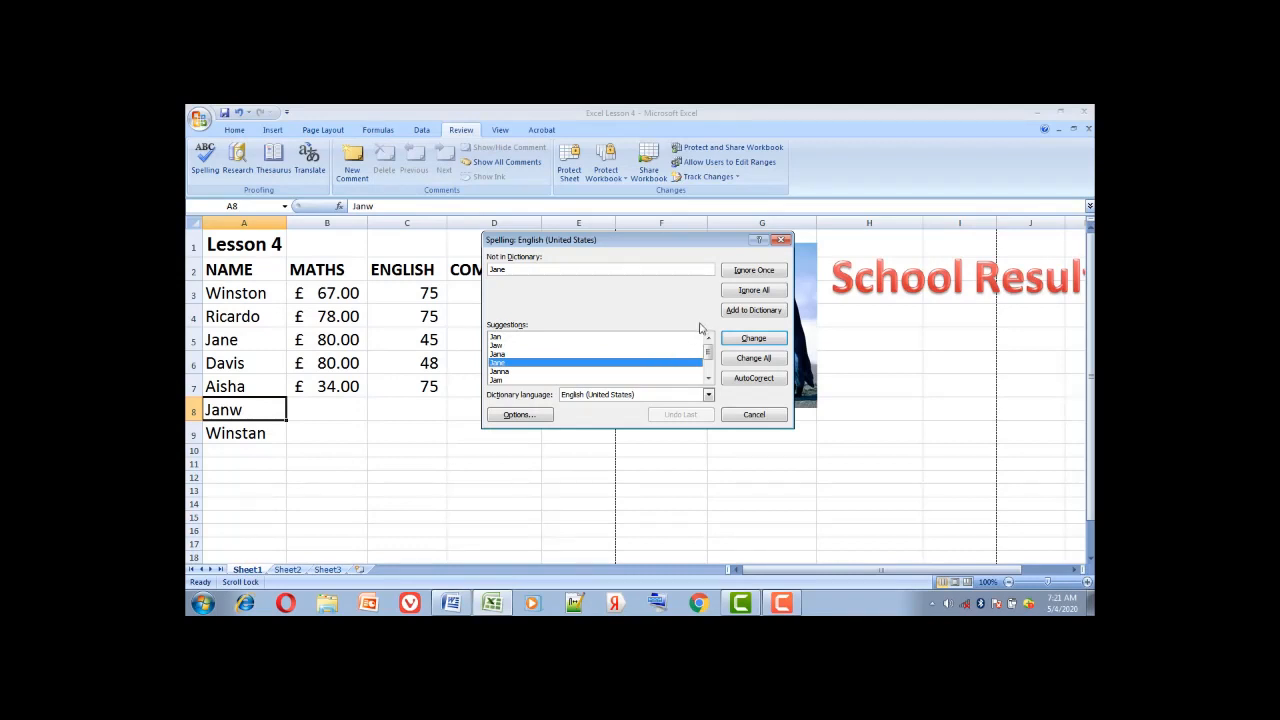
{"action": "left_click", "coordinate": [734, 344]}
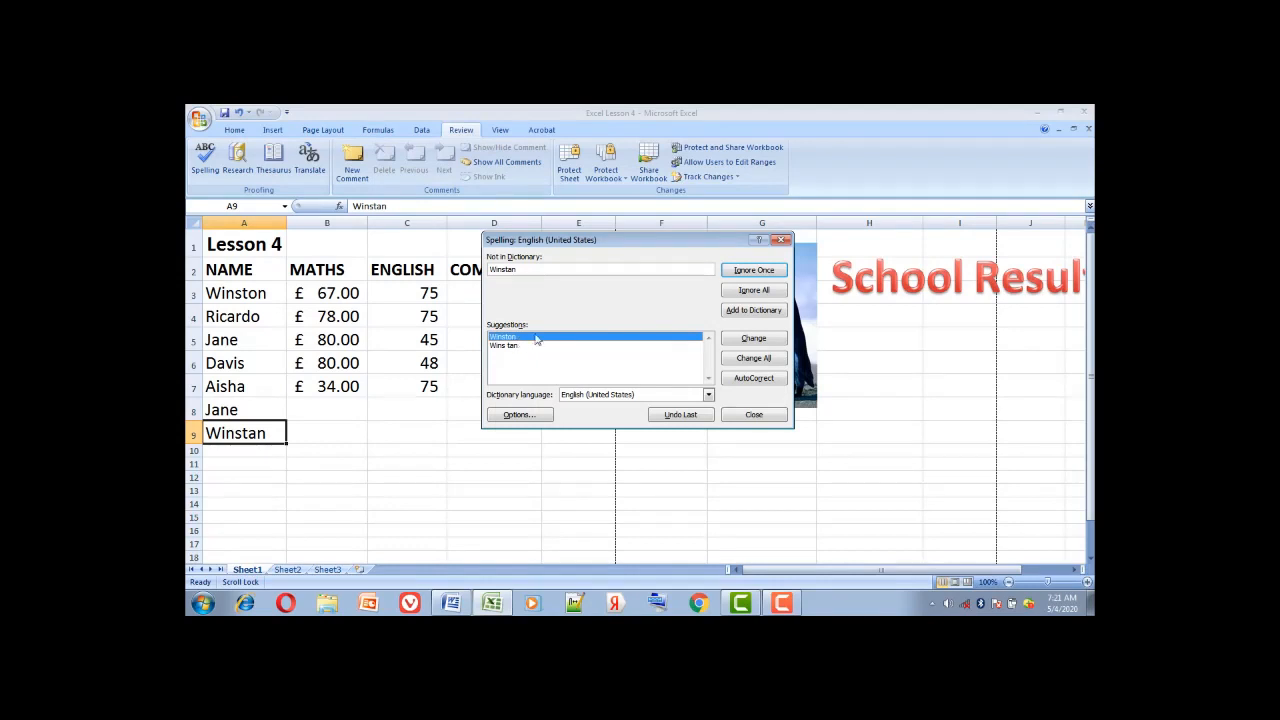
{"action": "left_click", "coordinate": [774, 342]}
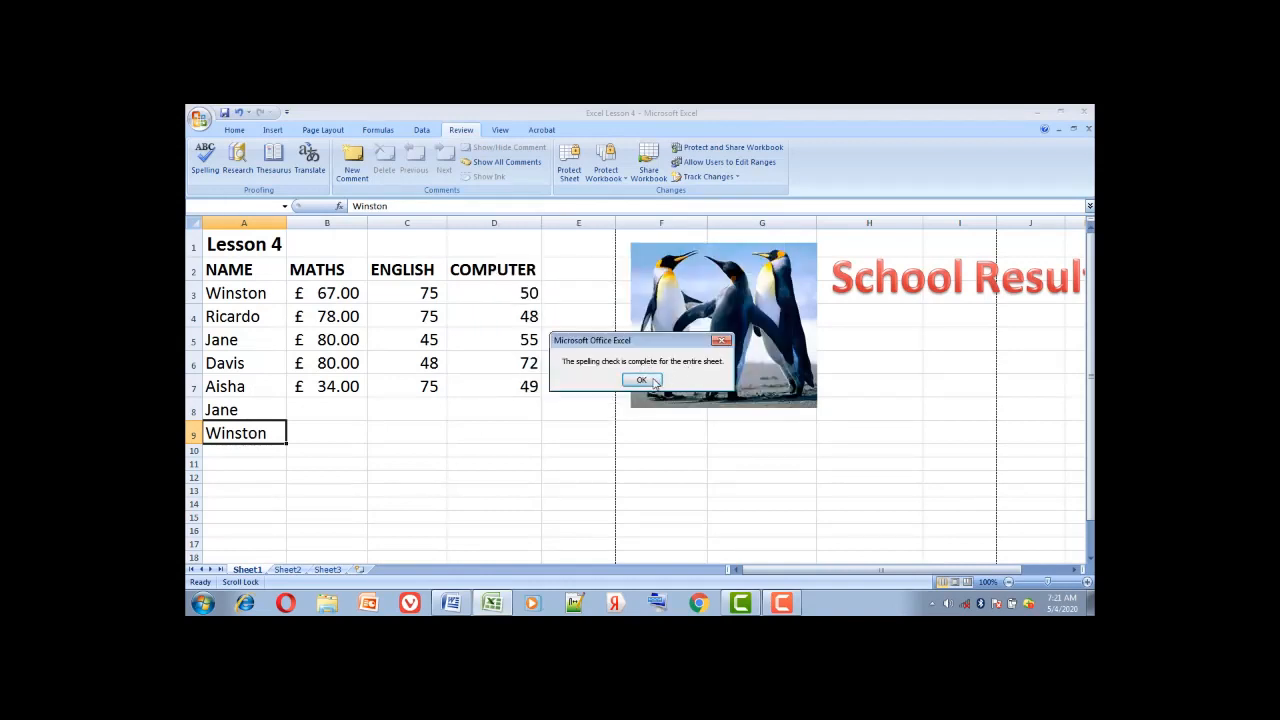
{"action": "left_click", "coordinate": [641, 380]}
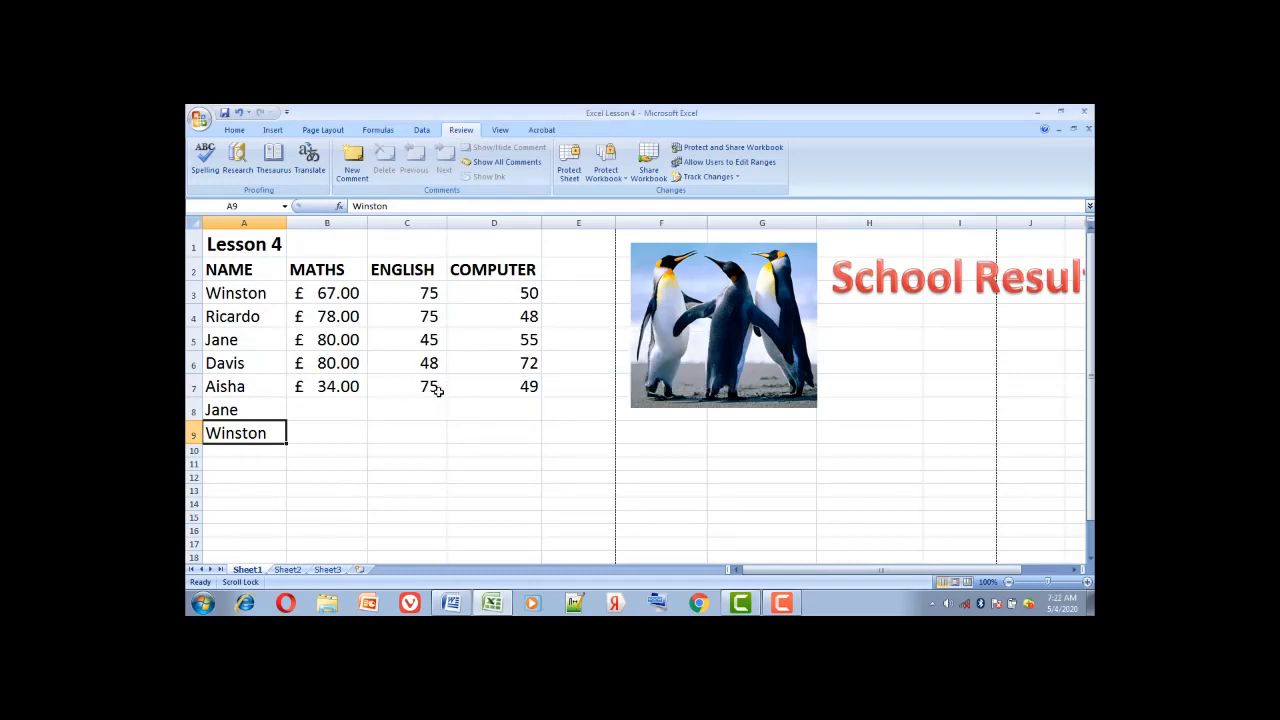
{"action": "left_click", "coordinate": [451, 604]}
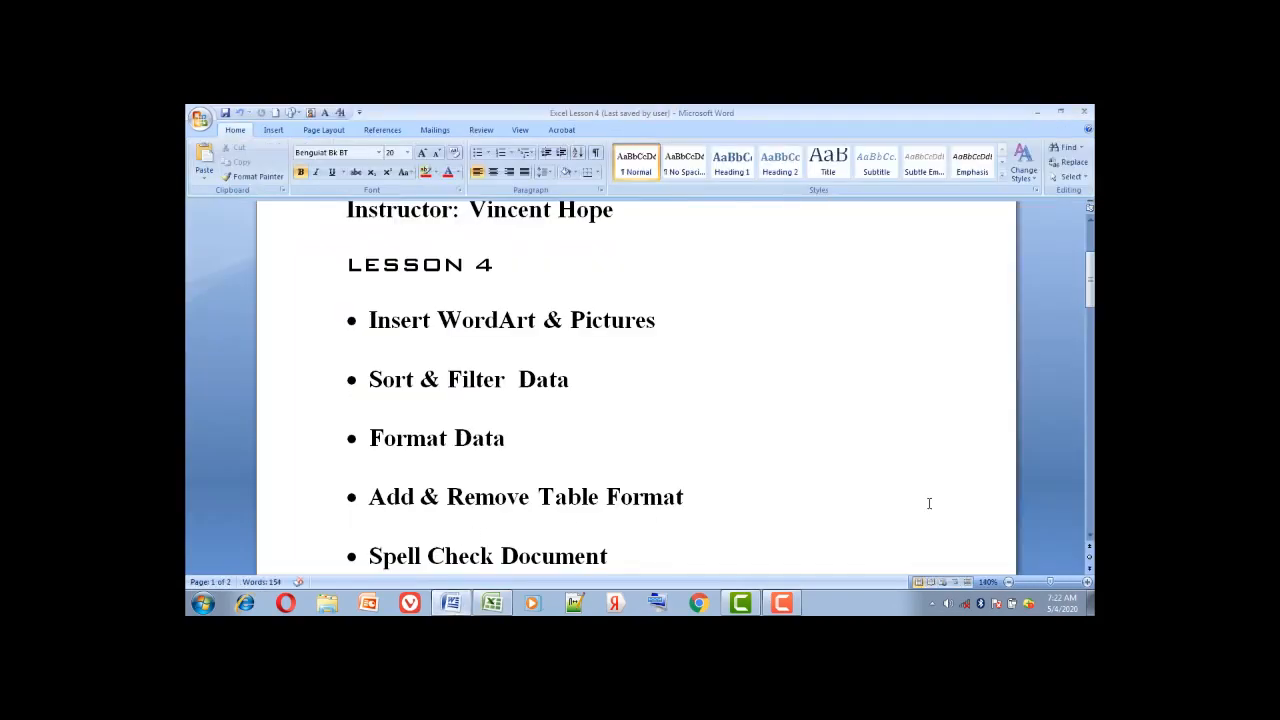
Scroll the Lesson 4 outline down to Protect Data On Sheet, then return to Excel
{"action": "left_click", "coordinate": [1090, 540]}
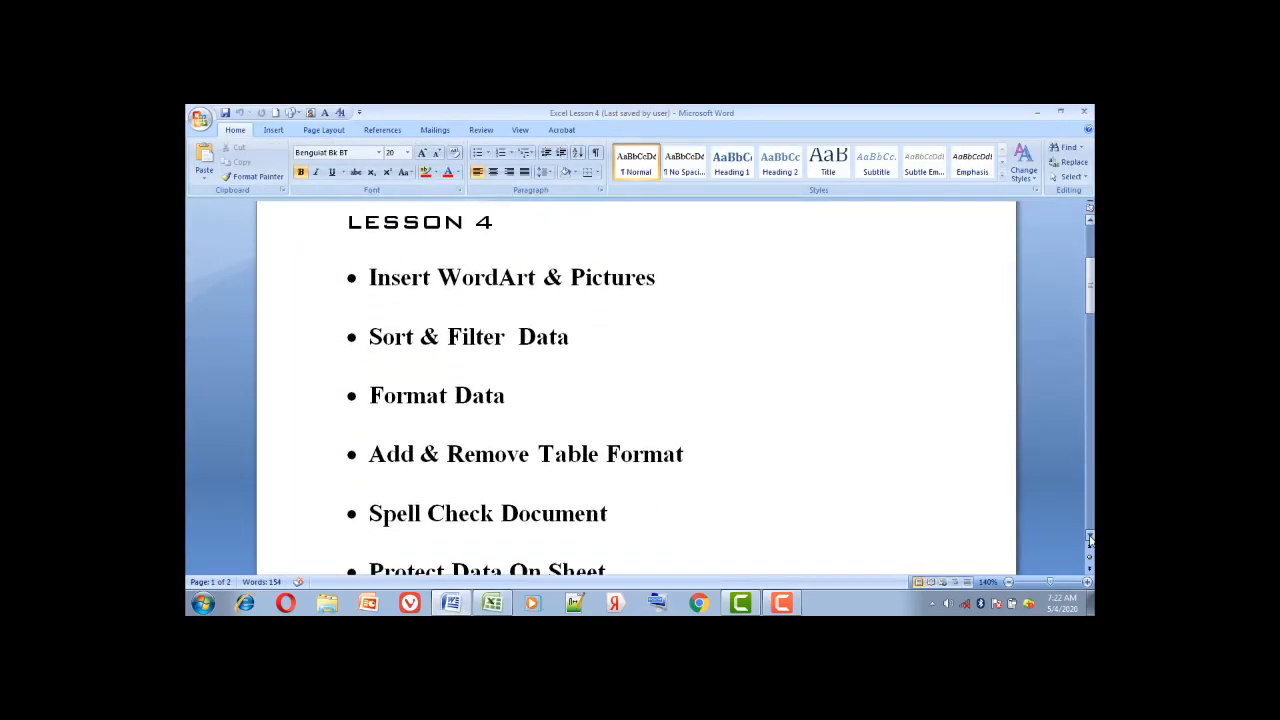
{"action": "left_click", "coordinate": [1090, 540]}
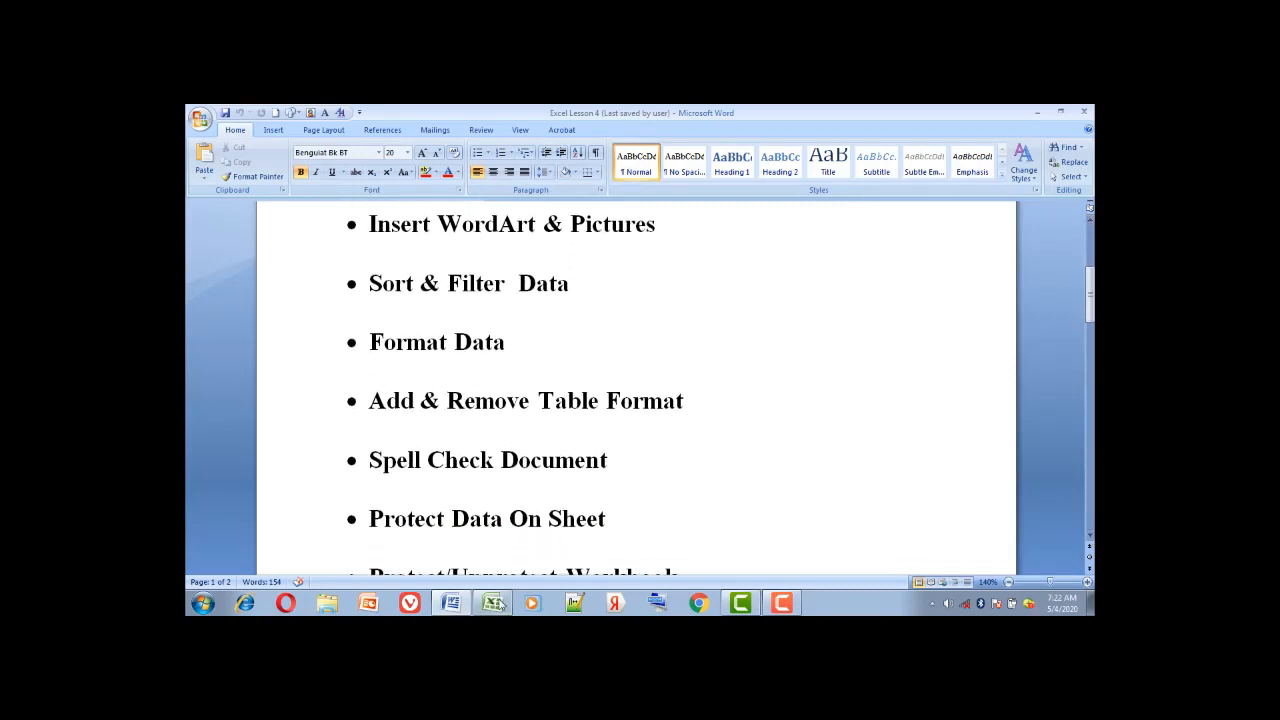
{"action": "left_click", "coordinate": [492, 603]}
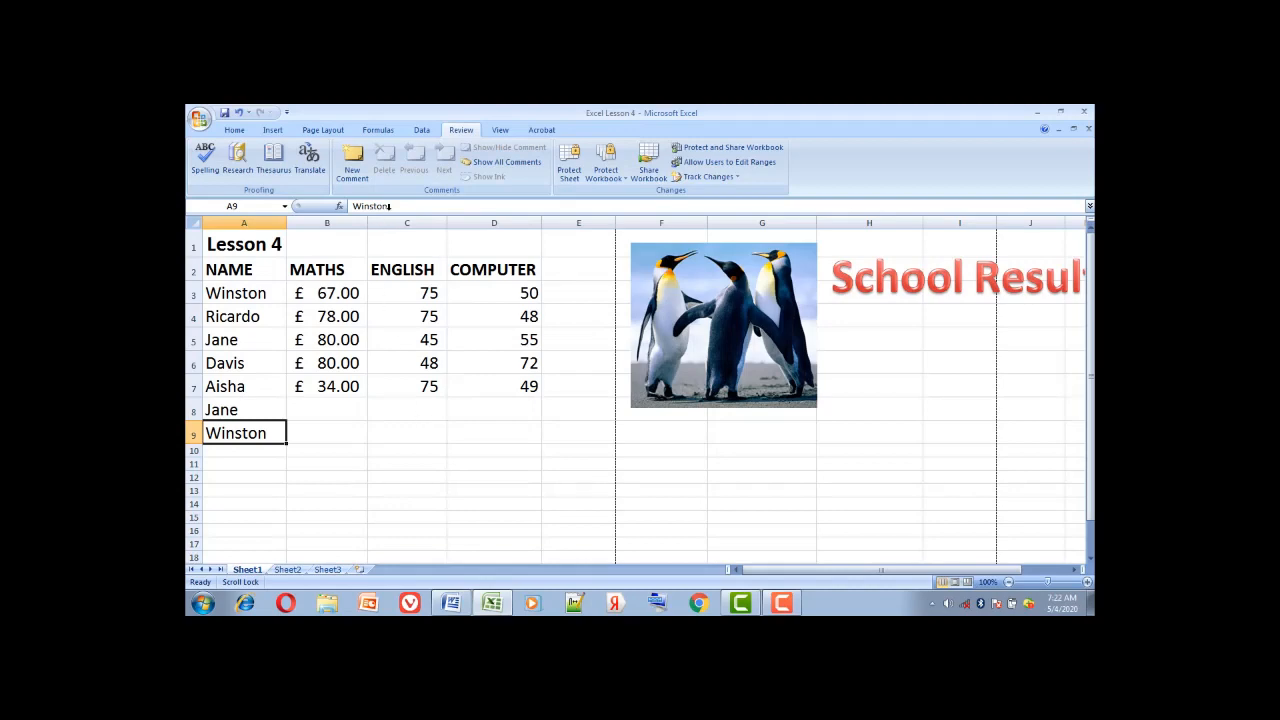
Protect Sheet1 via Format > Protect Sheet, entering the password and confirming it
{"action": "left_click", "coordinate": [232, 131]}
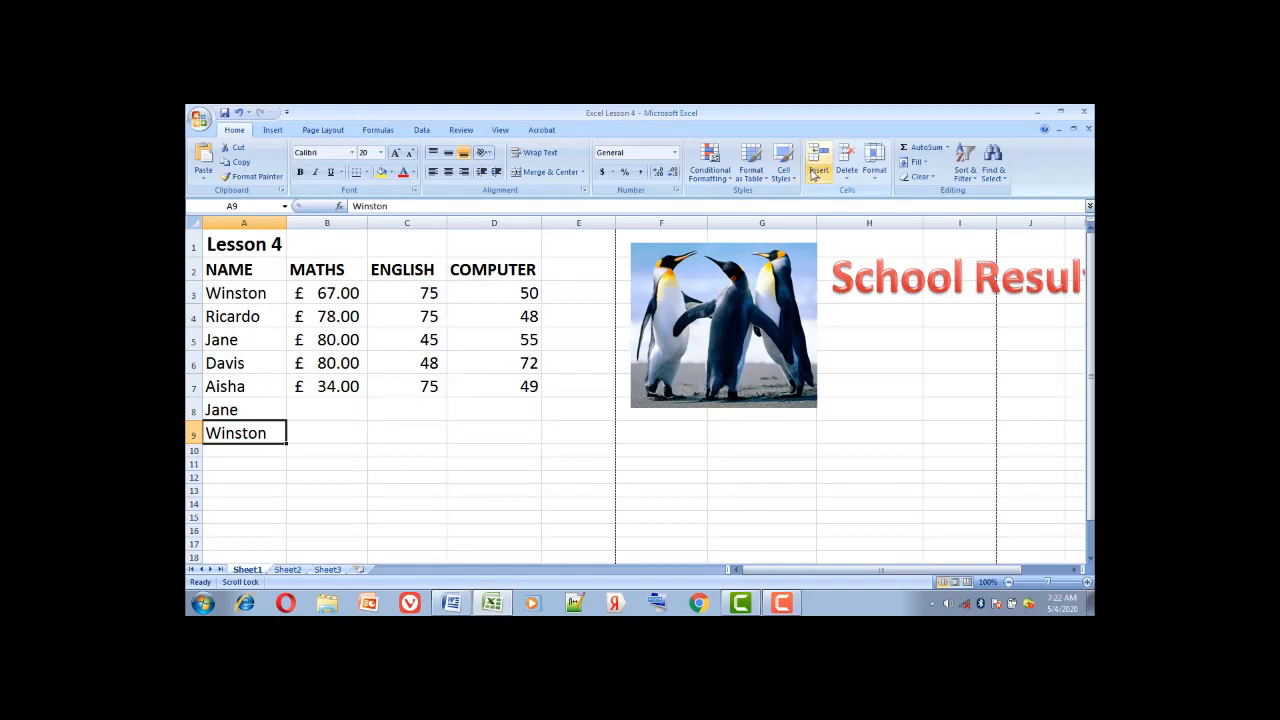
{"action": "left_click", "coordinate": [876, 176]}
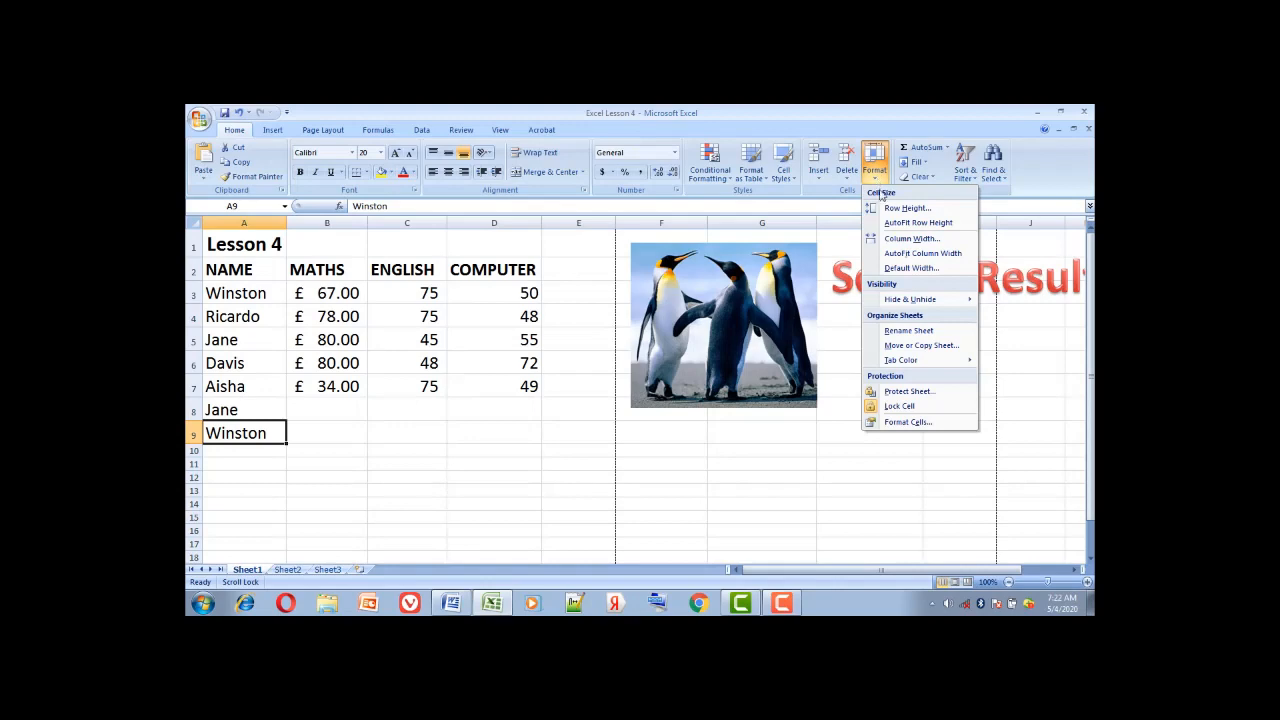
{"action": "left_click", "coordinate": [908, 391]}
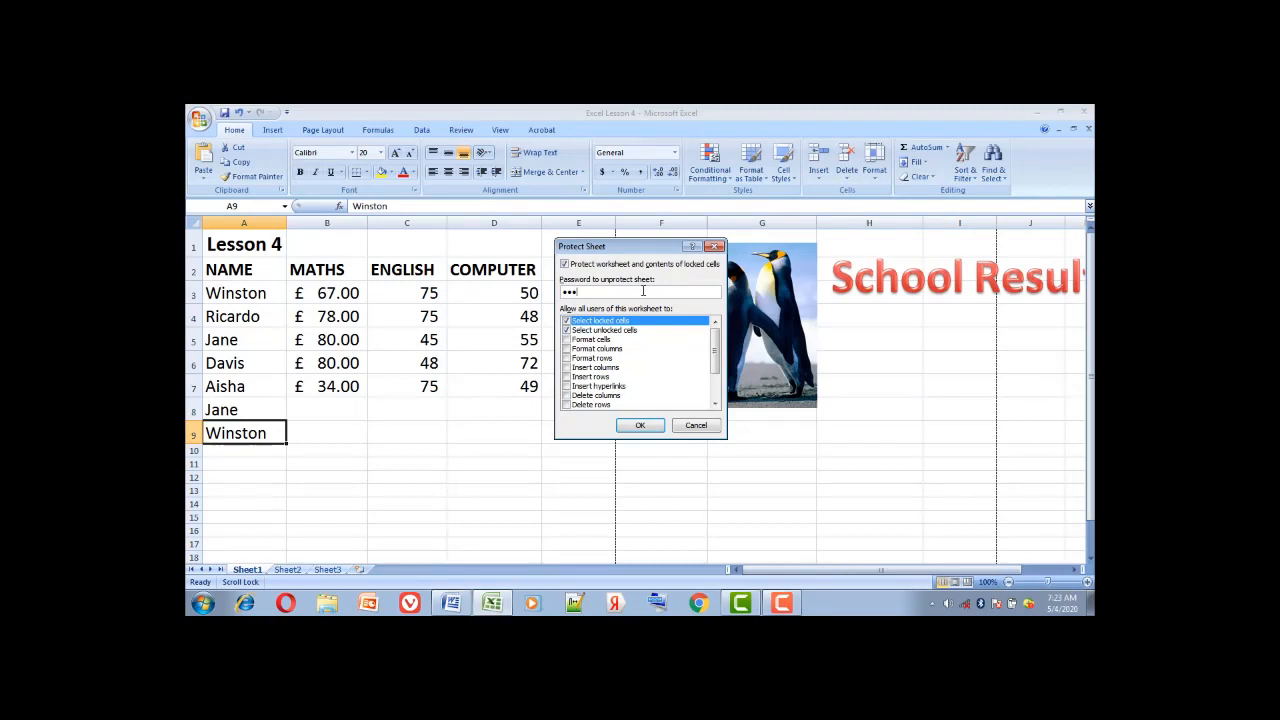
{"action": "left_click", "coordinate": [643, 427]}
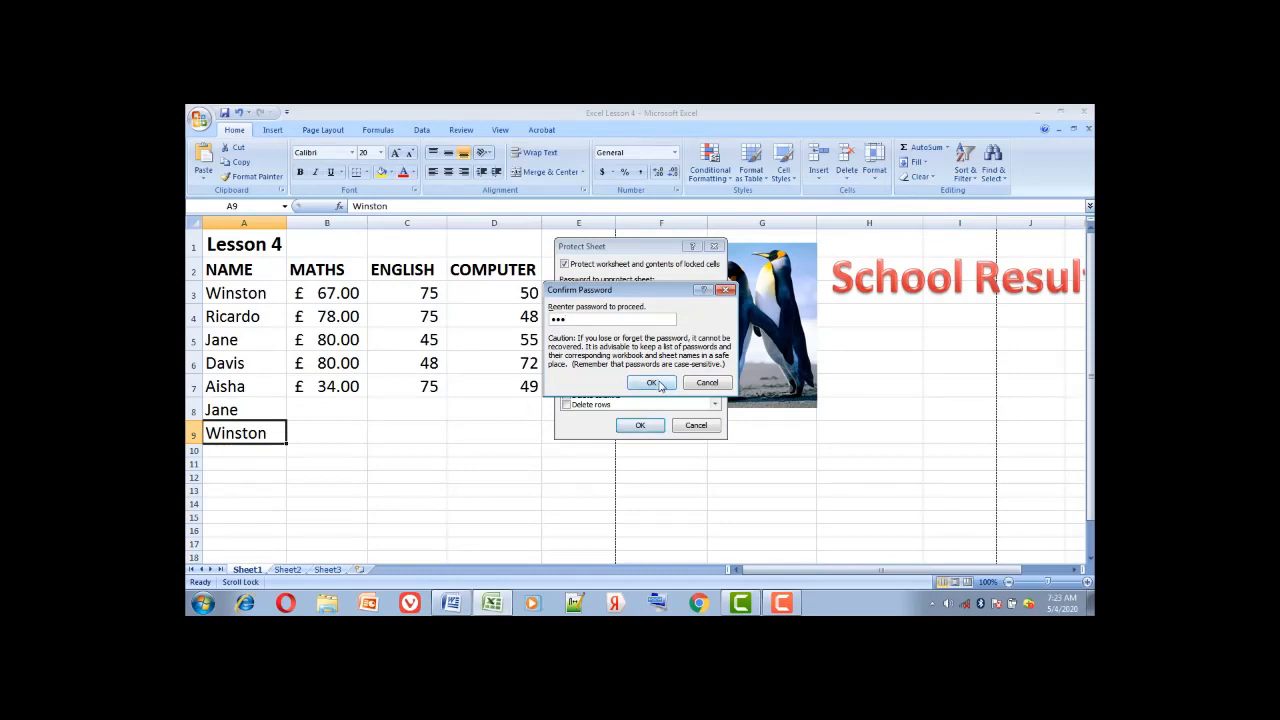
{"action": "left_click", "coordinate": [652, 384]}
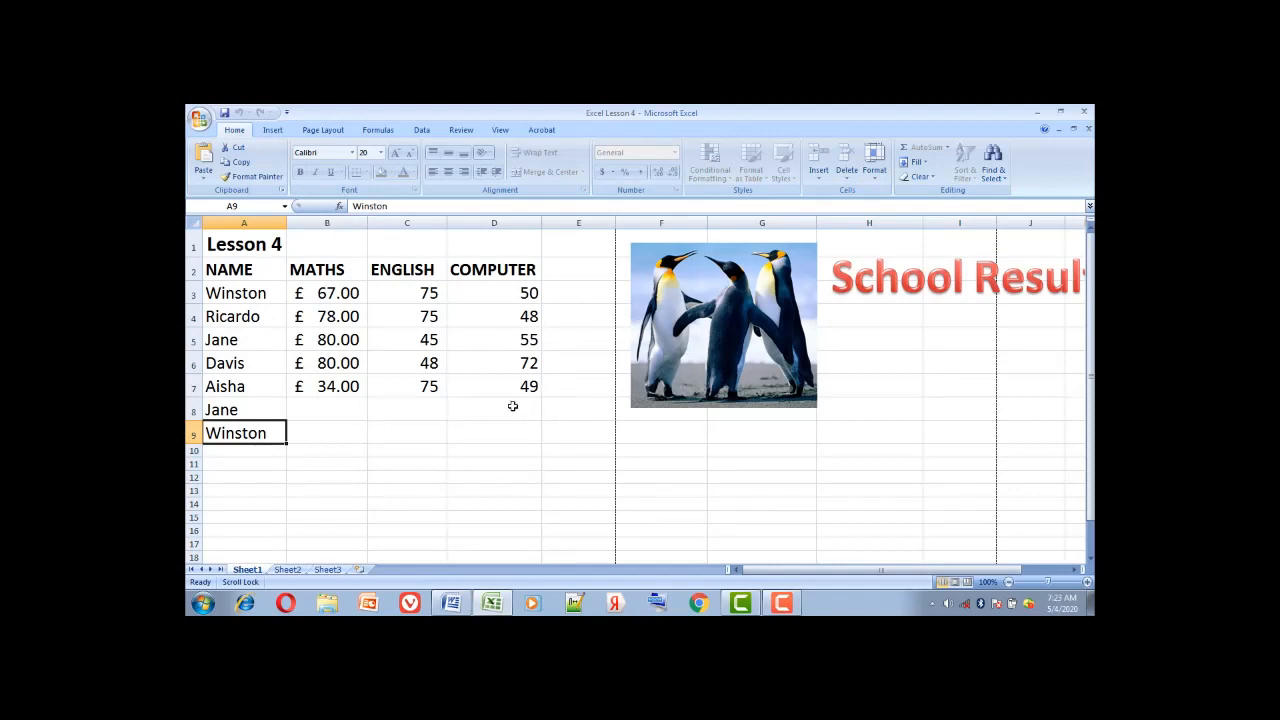
{"action": "left_click", "coordinate": [413, 430]}
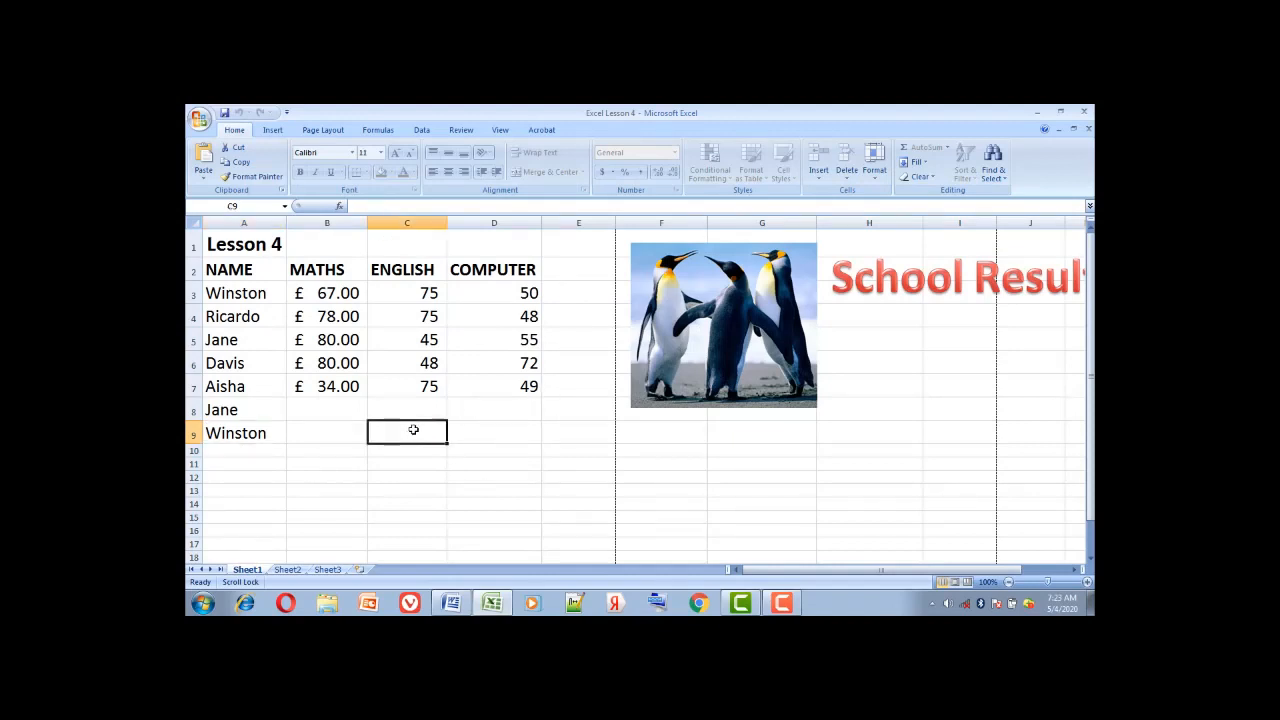
{"action": "double_click", "coordinate": [413, 430]}
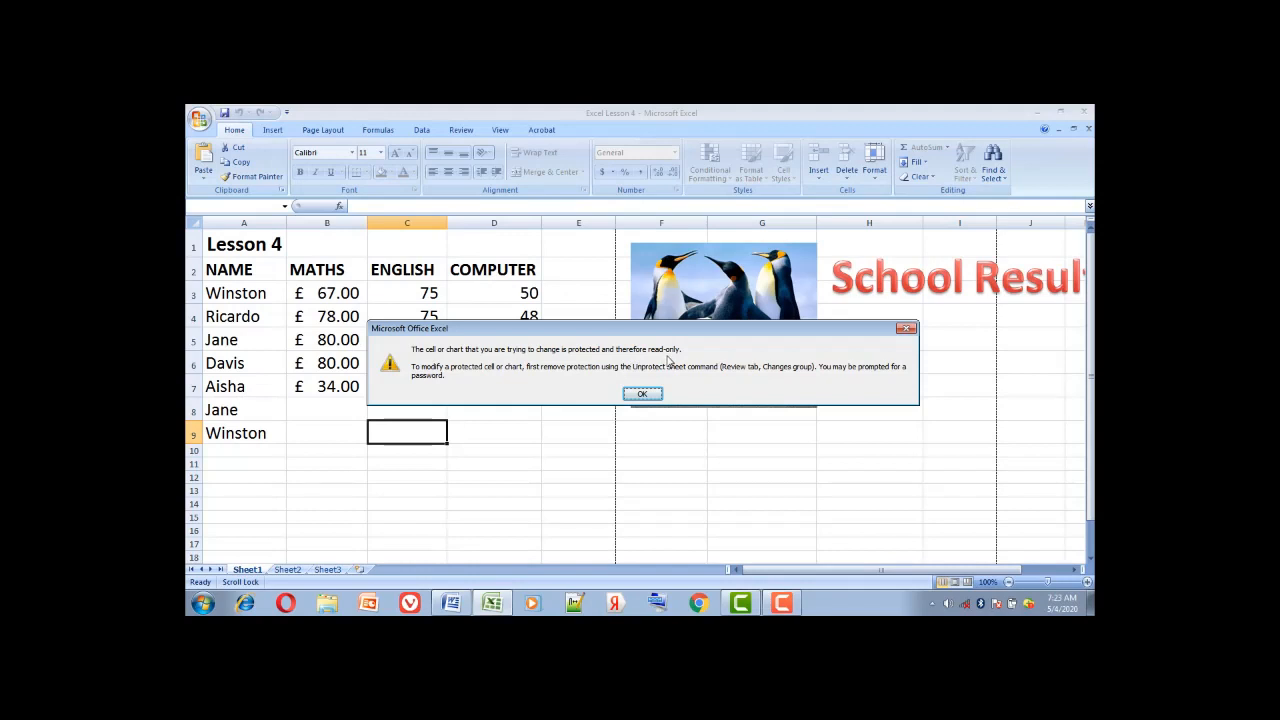
{"action": "left_click", "coordinate": [652, 393]}
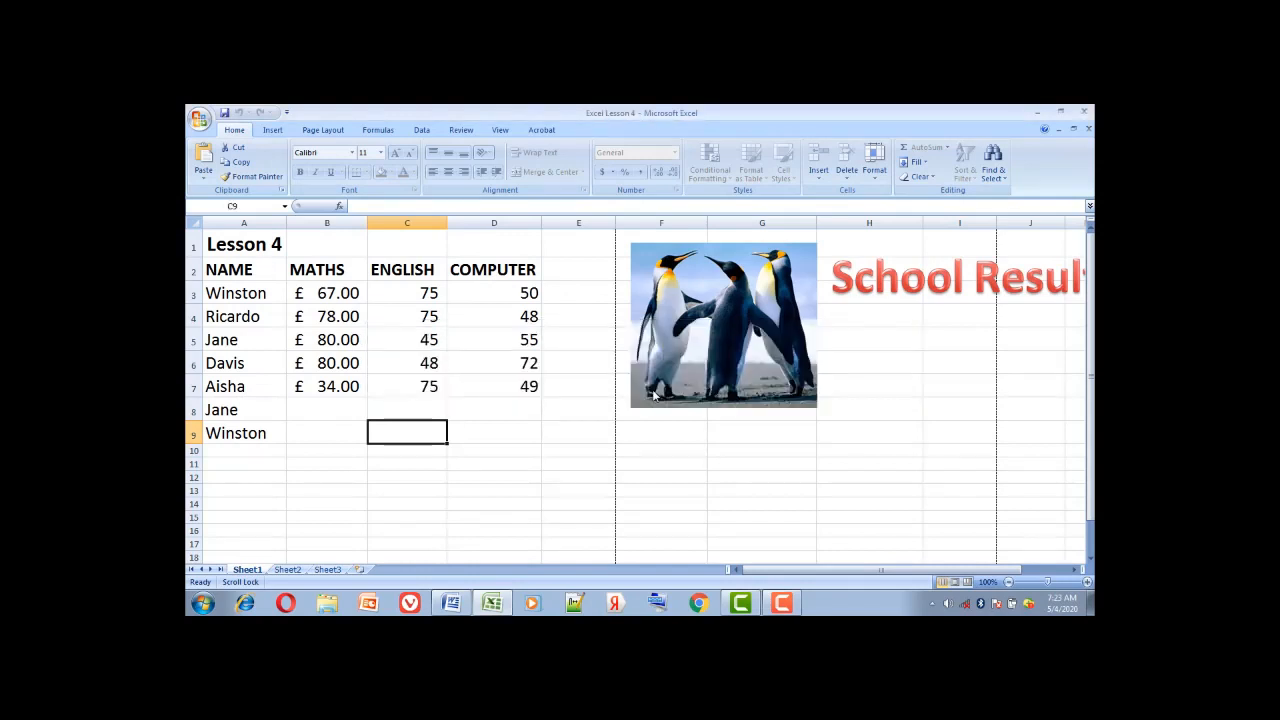
{"action": "left_click", "coordinate": [508, 421]}
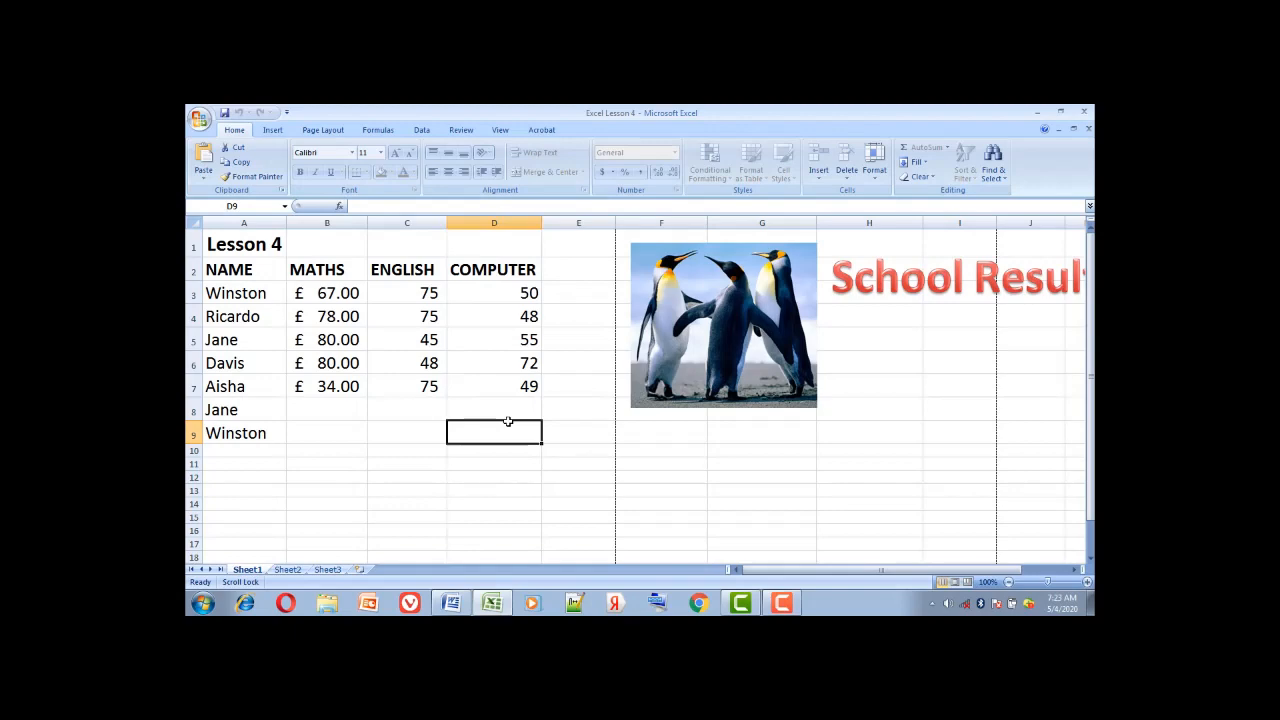
{"action": "key", "text": "a"}
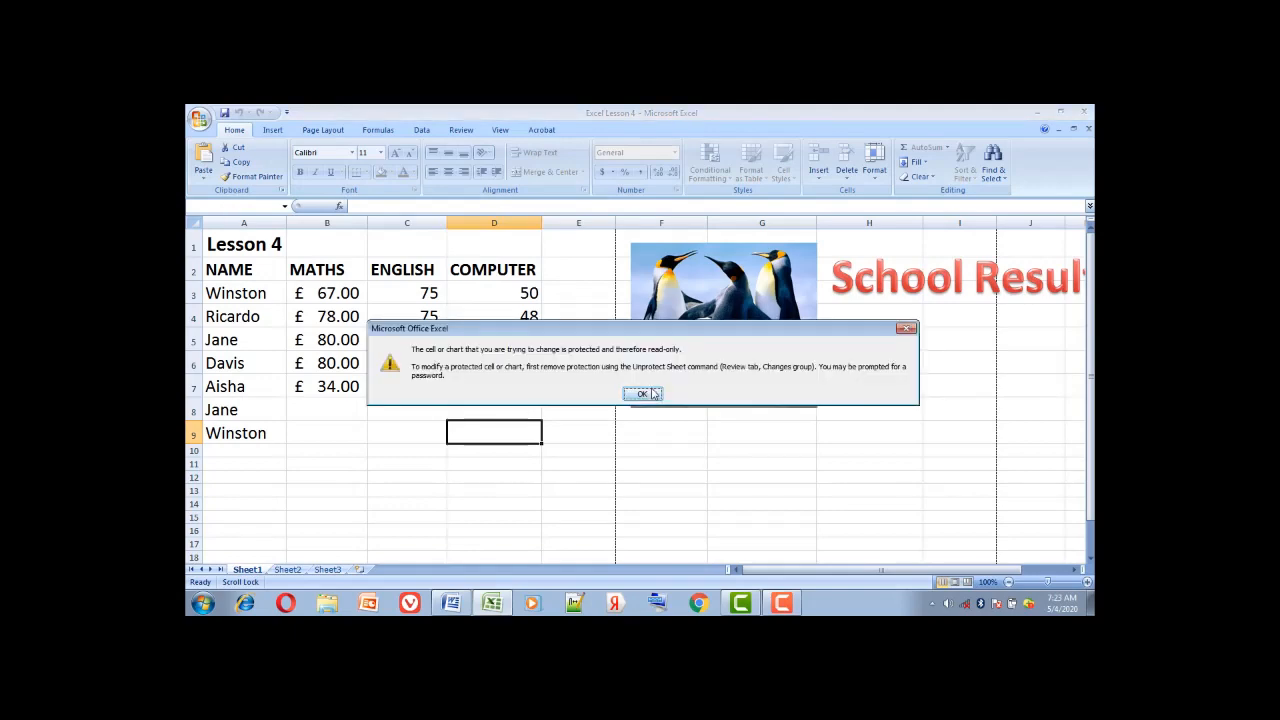
{"action": "left_click", "coordinate": [650, 396]}
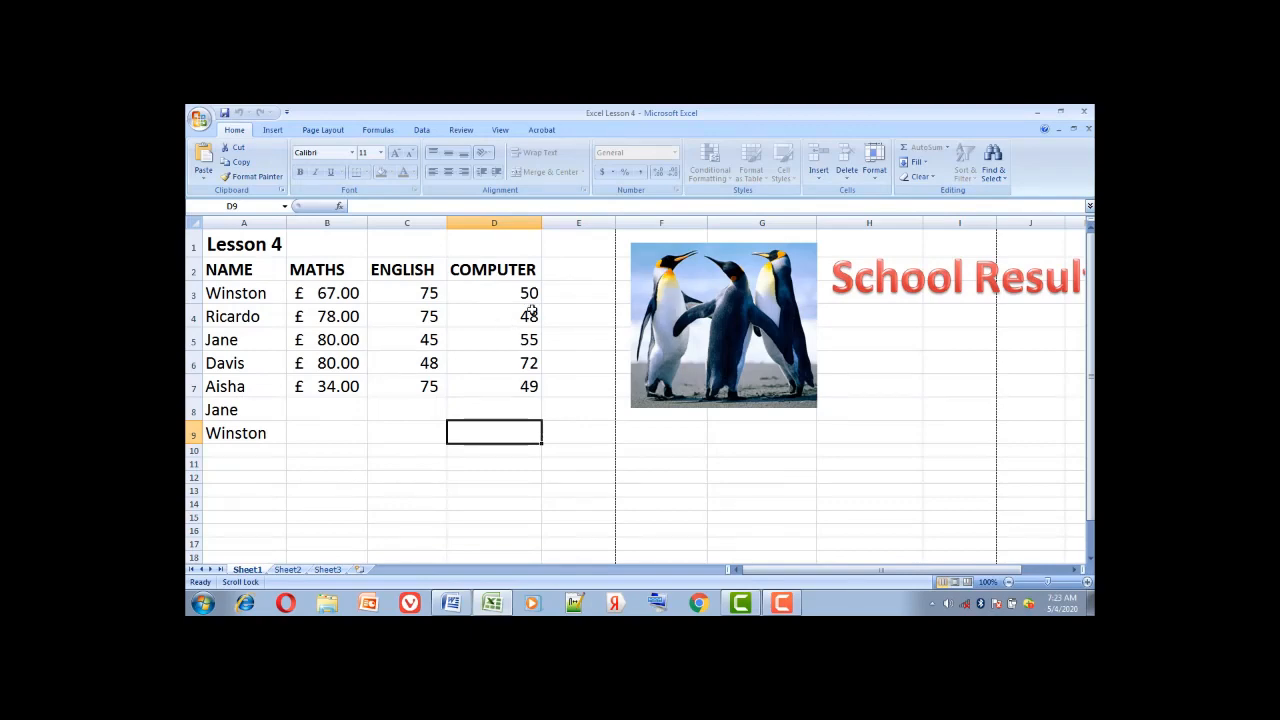
Unprotect Sheet1 with its password, then enter 78 as Winston's COMPUTER score in D9
{"action": "left_click", "coordinate": [876, 180]}
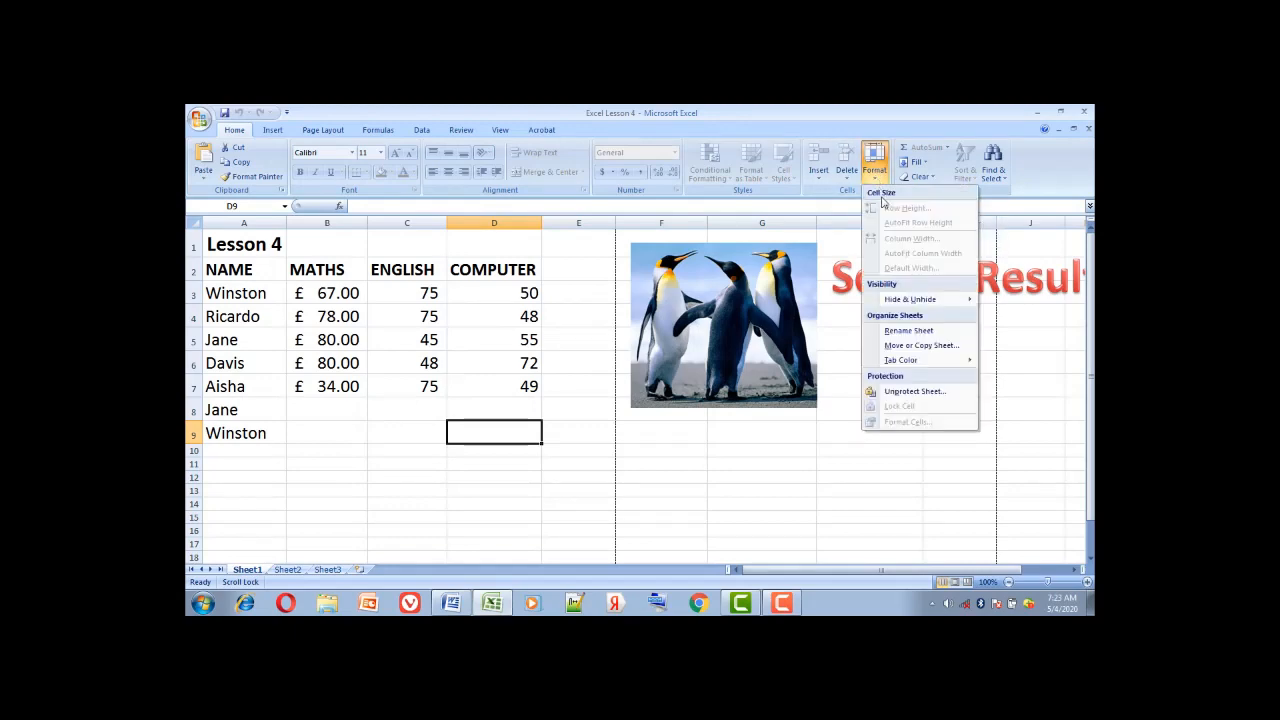
{"action": "left_click", "coordinate": [929, 395]}
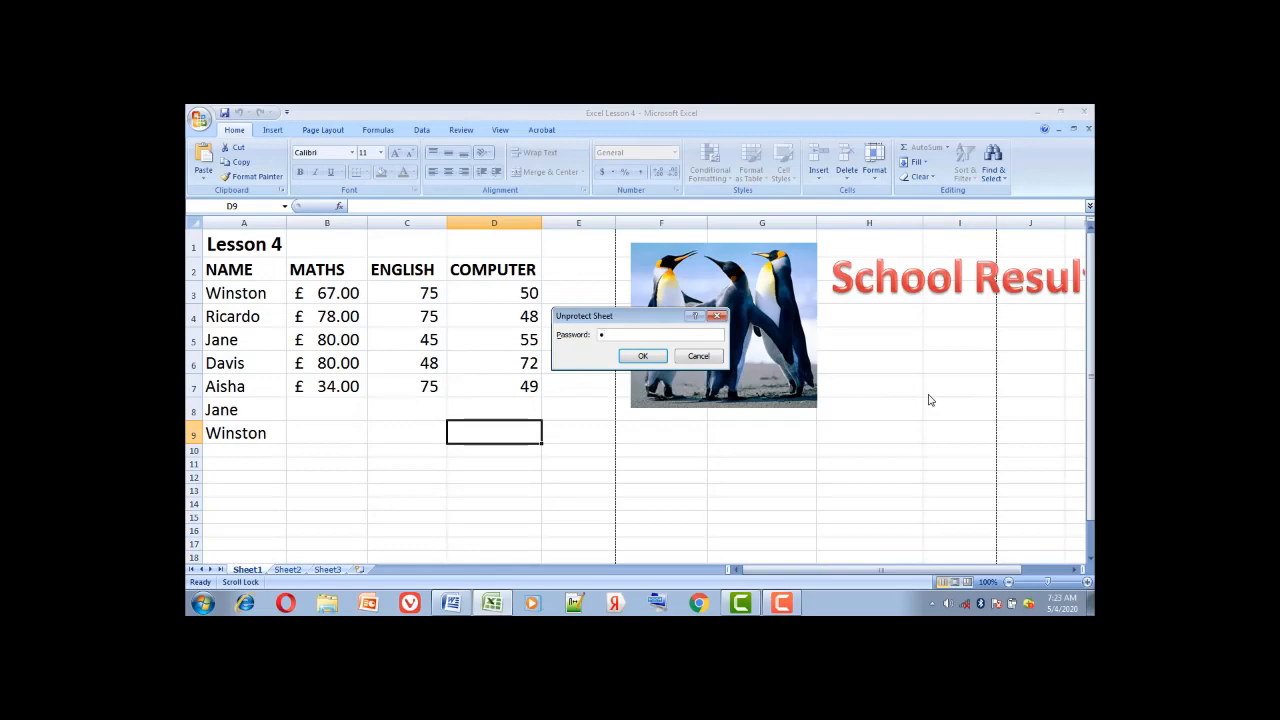
{"action": "type", "text": "123"}
{"action": "left_click", "coordinate": [643, 357]}
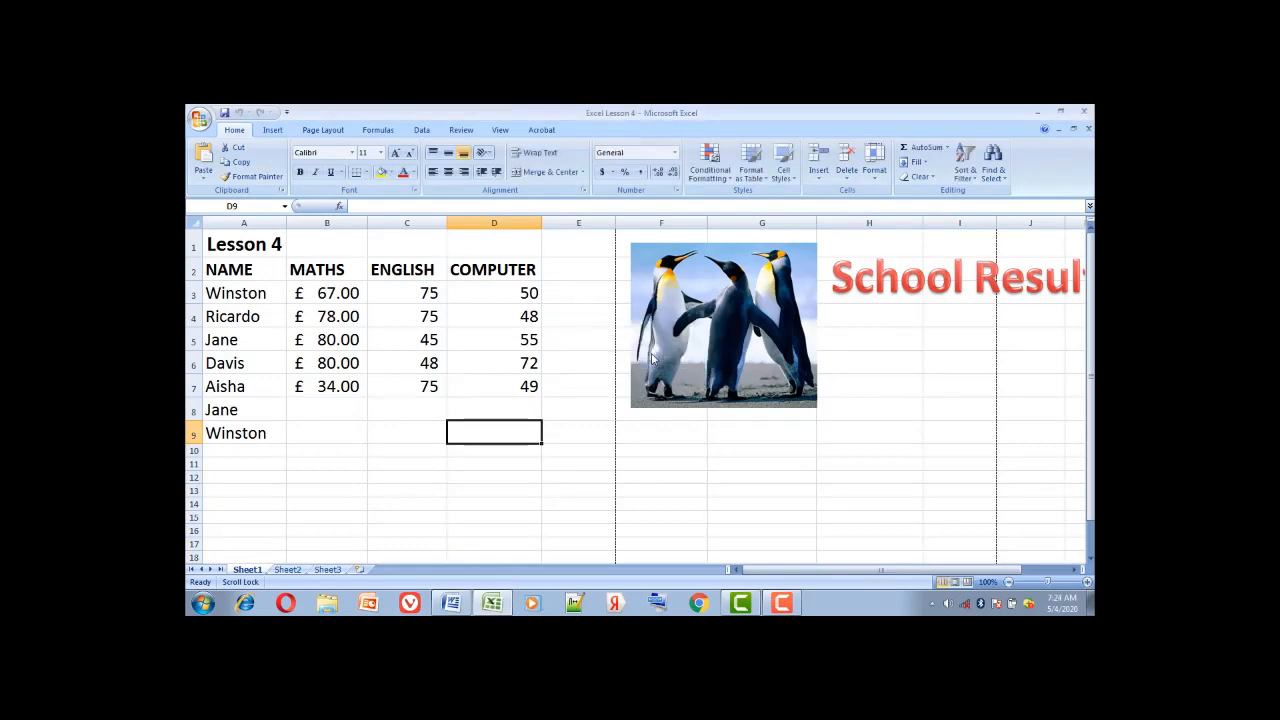
{"action": "type", "text": "78"}
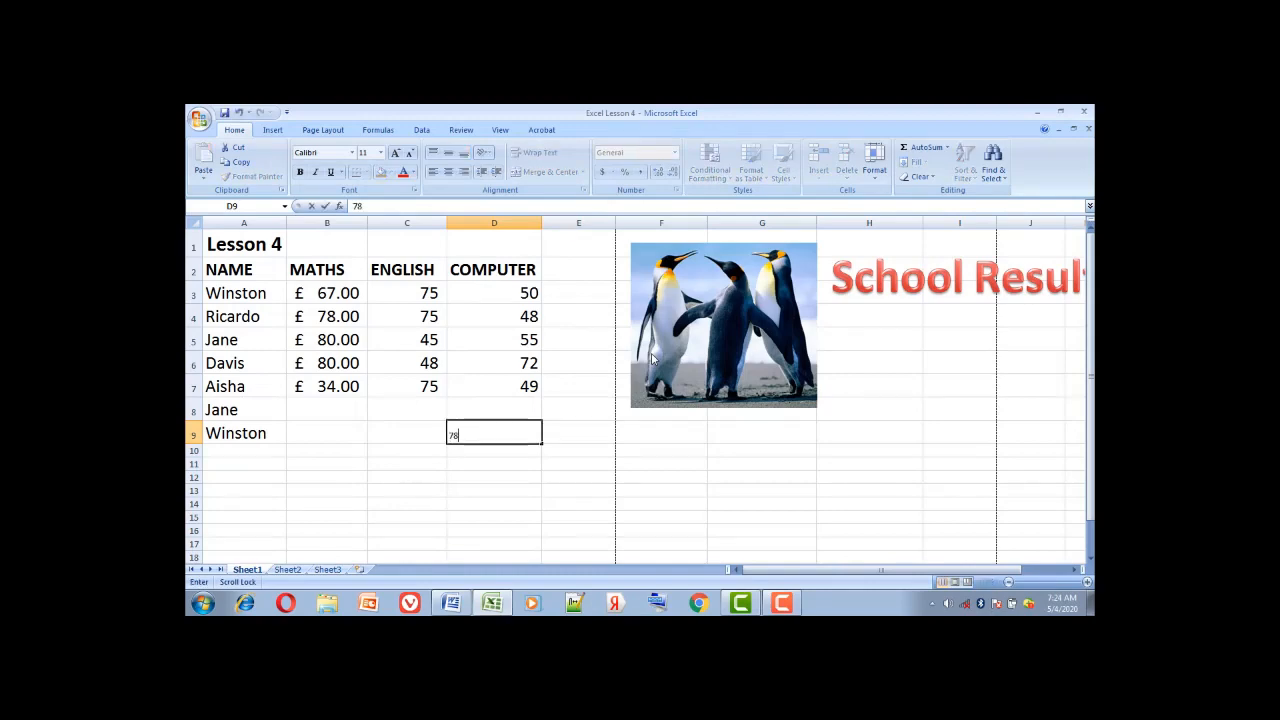
{"action": "key", "text": "Return"}
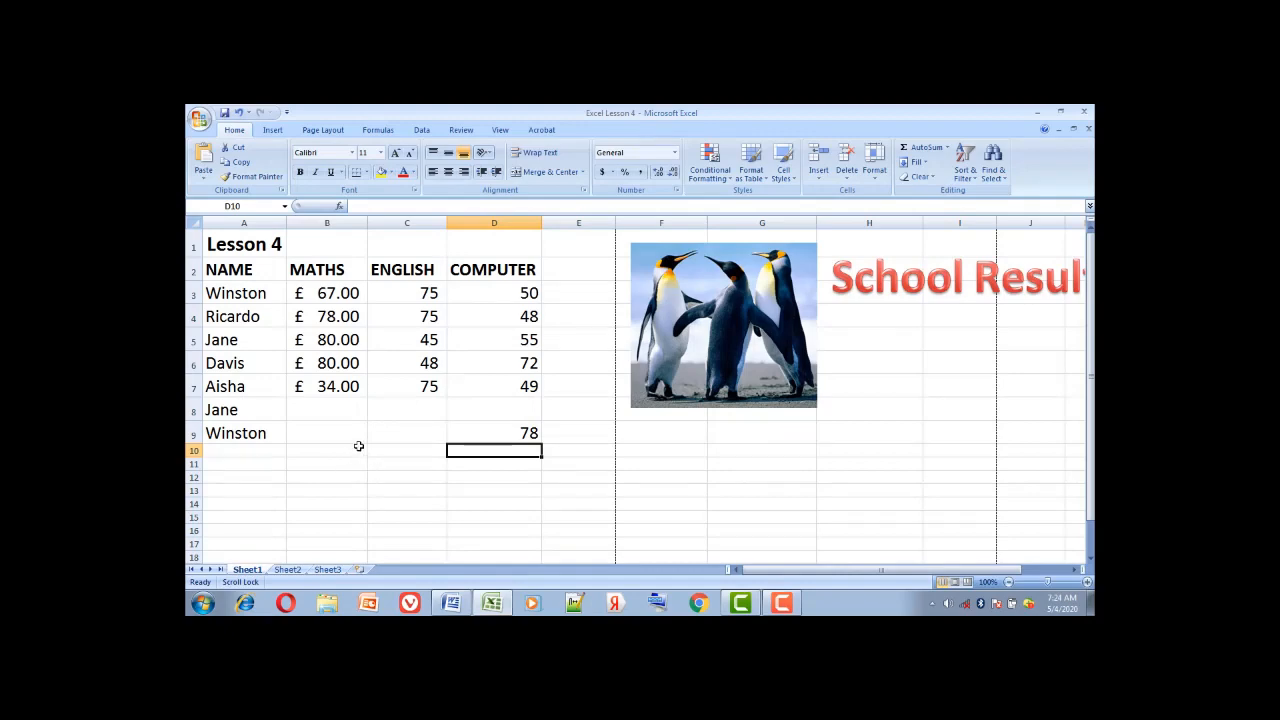
Scroll the Word outline to the Protect/Unprotect Workbook topic, then return to the Excel grade sheet
{"action": "left_click", "coordinate": [451, 602]}
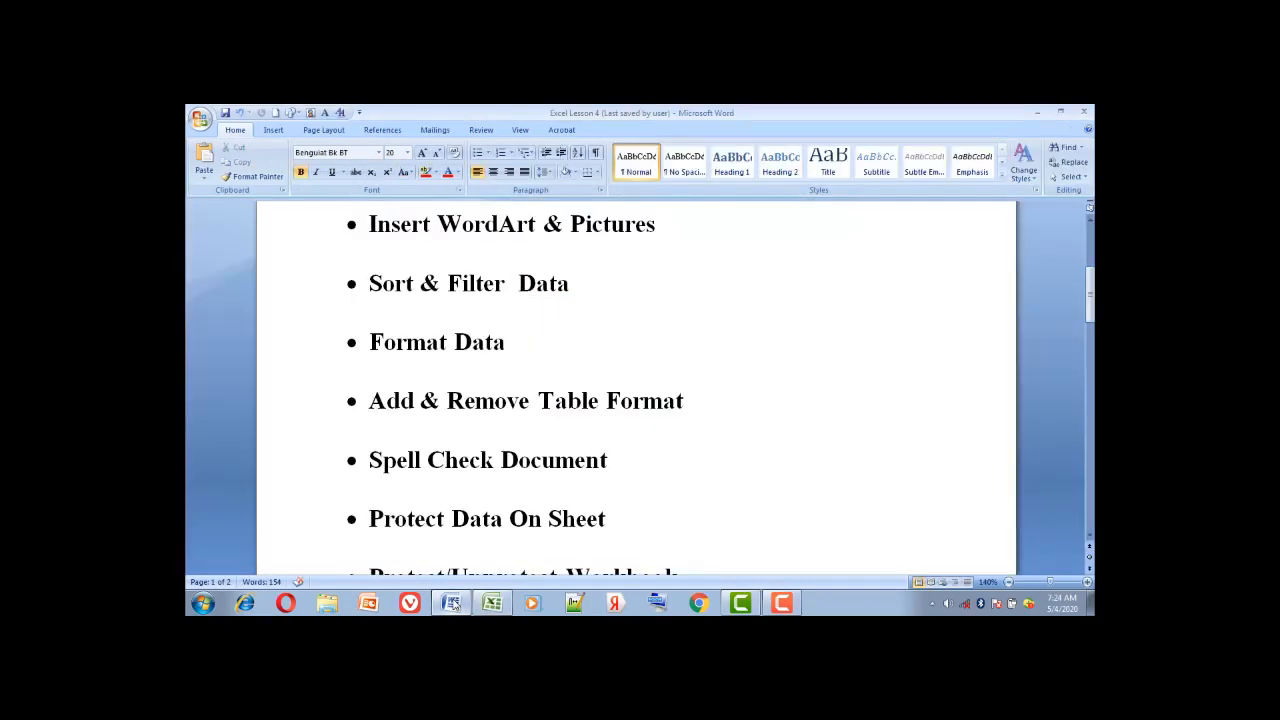
{"action": "scroll", "coordinate": [958, 492], "scroll_direction": "down", "scroll_amount": 2}
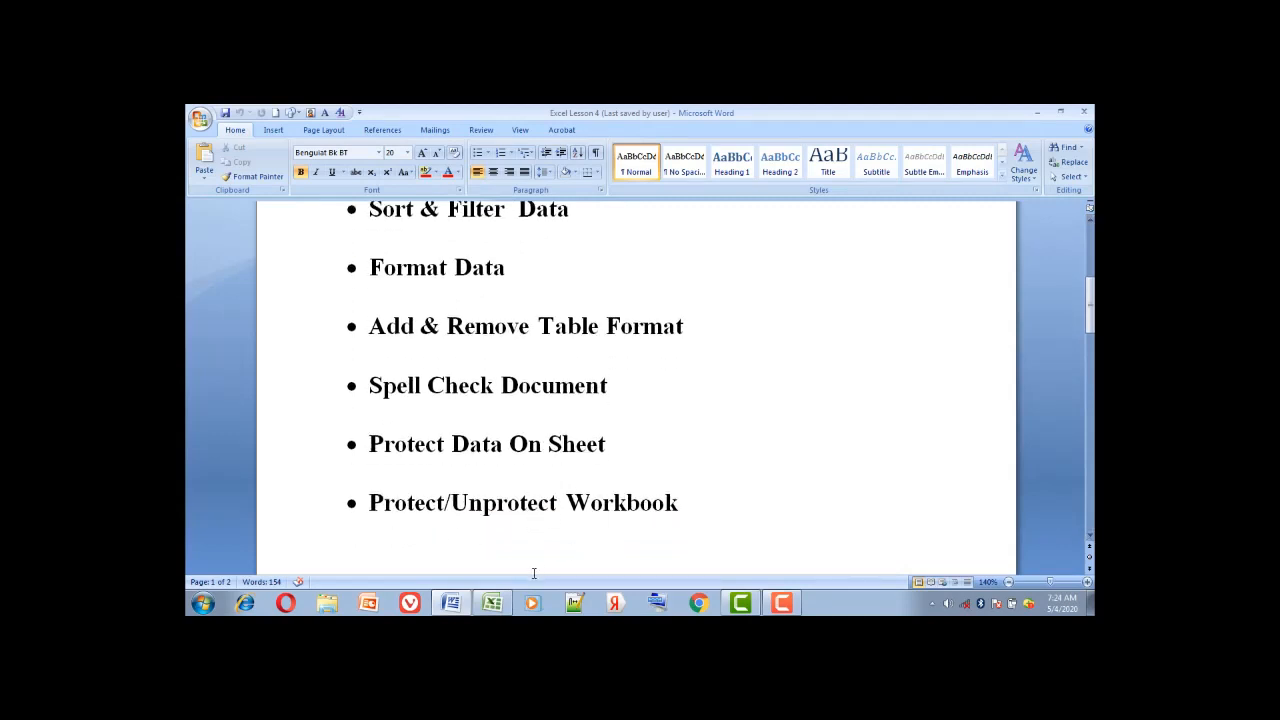
{"action": "left_click", "coordinate": [492, 602]}
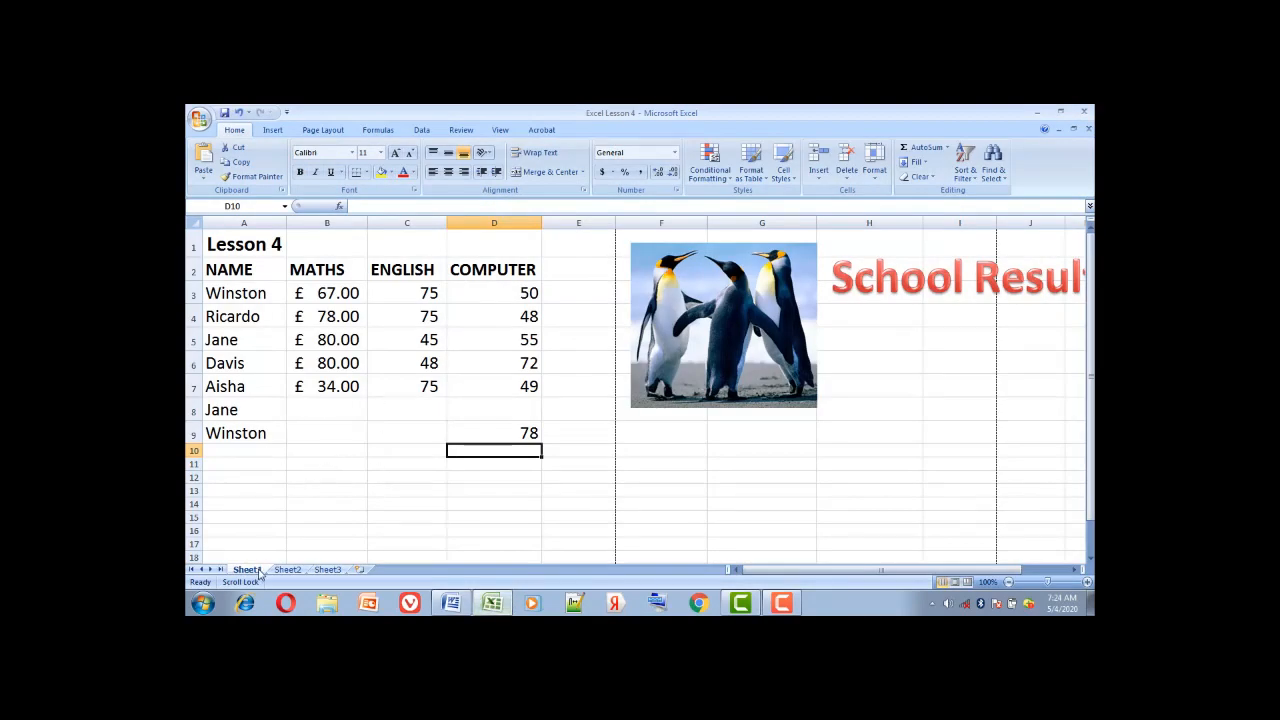
{"action": "left_click", "coordinate": [298, 570]}
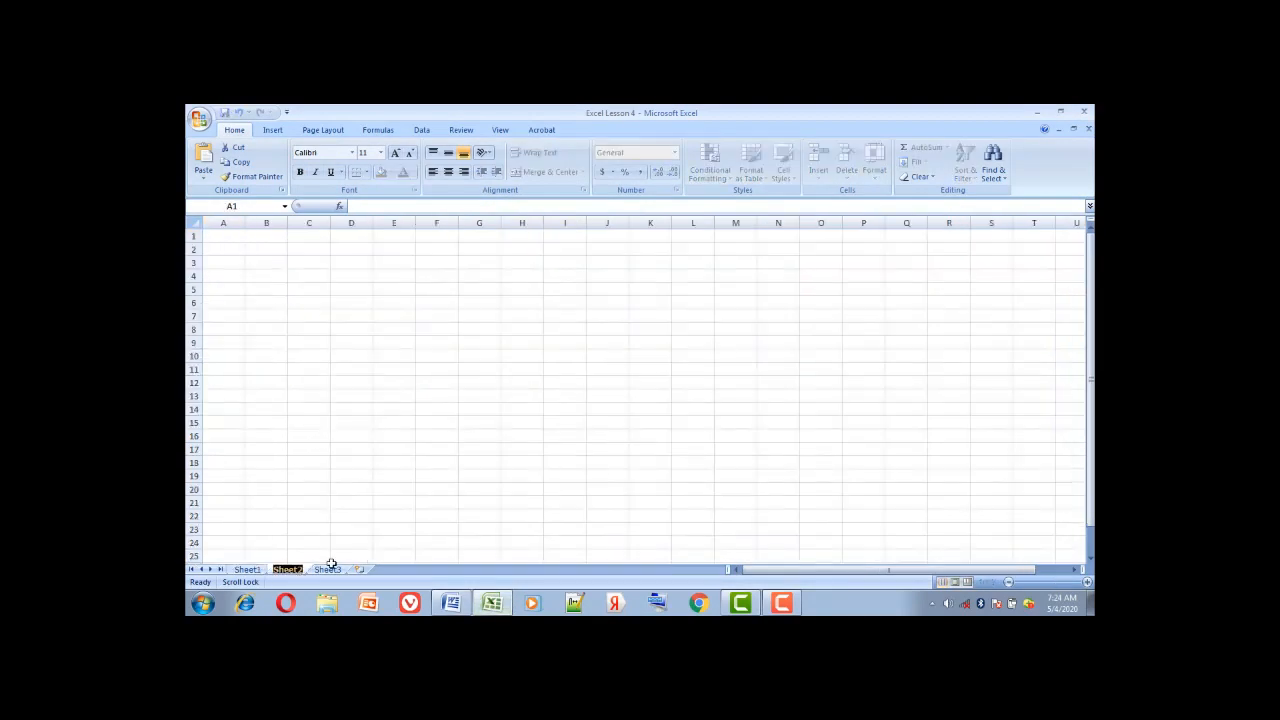
{"action": "left_click", "coordinate": [331, 568]}
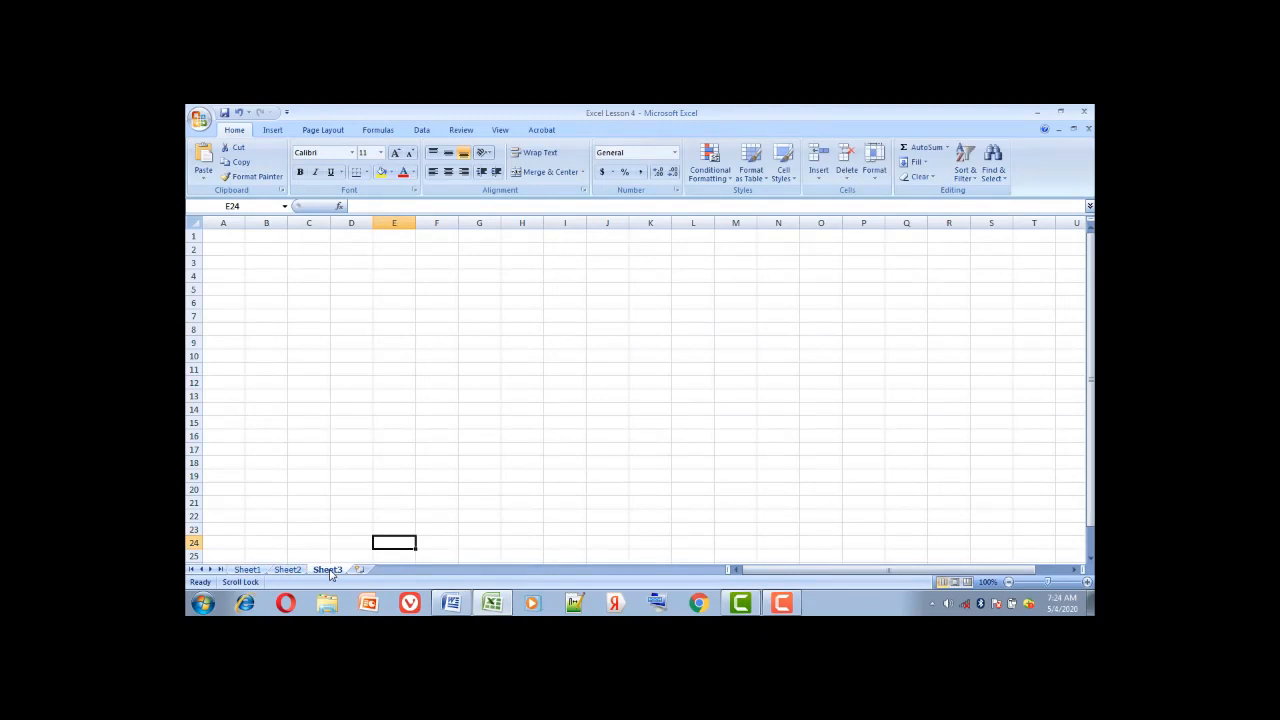
{"action": "left_click", "coordinate": [248, 569]}
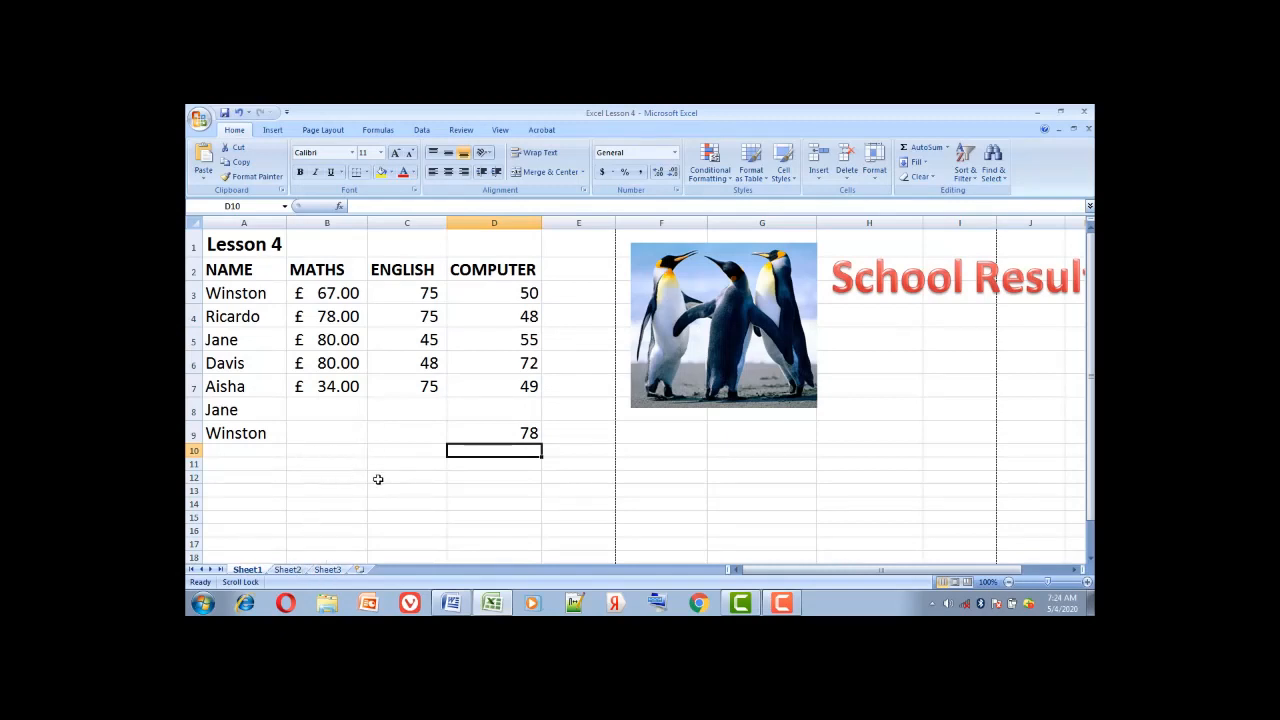
{"action": "left_click", "coordinate": [335, 452]}
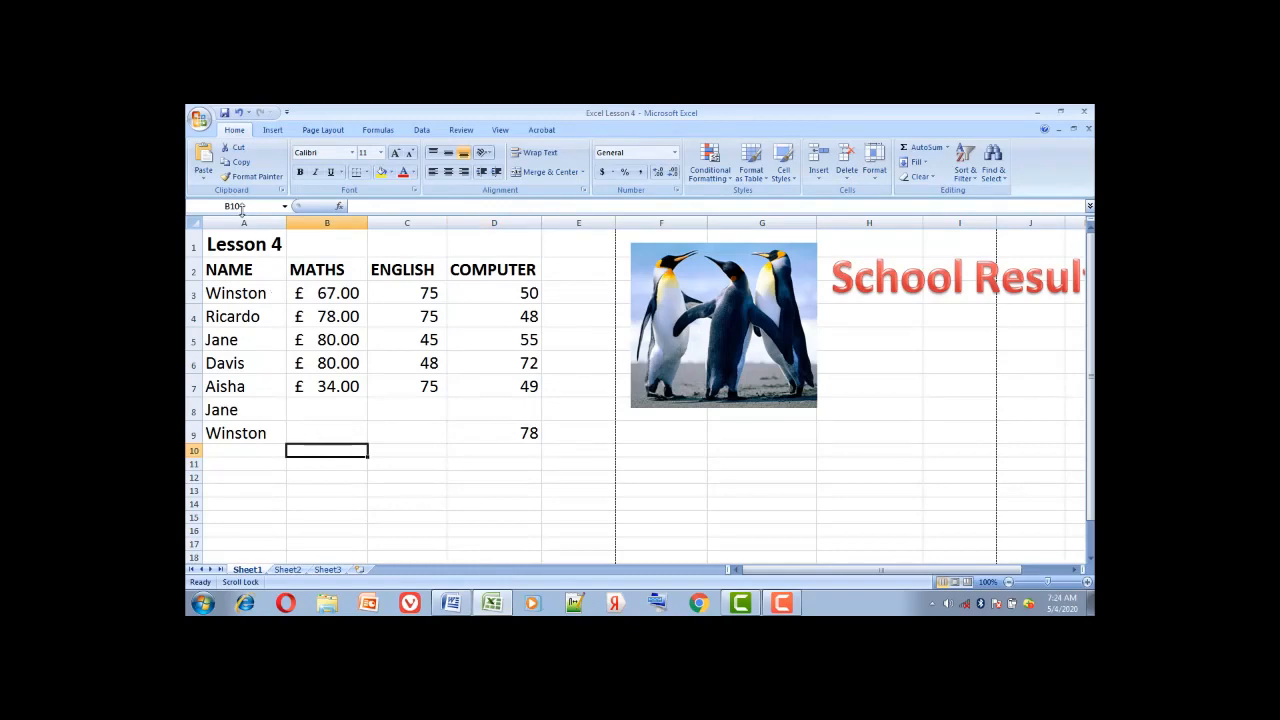
Save Excel Lesson 4 as an Excel Workbook with a Password to open, replacing the existing file
{"action": "left_click", "coordinate": [199, 119]}
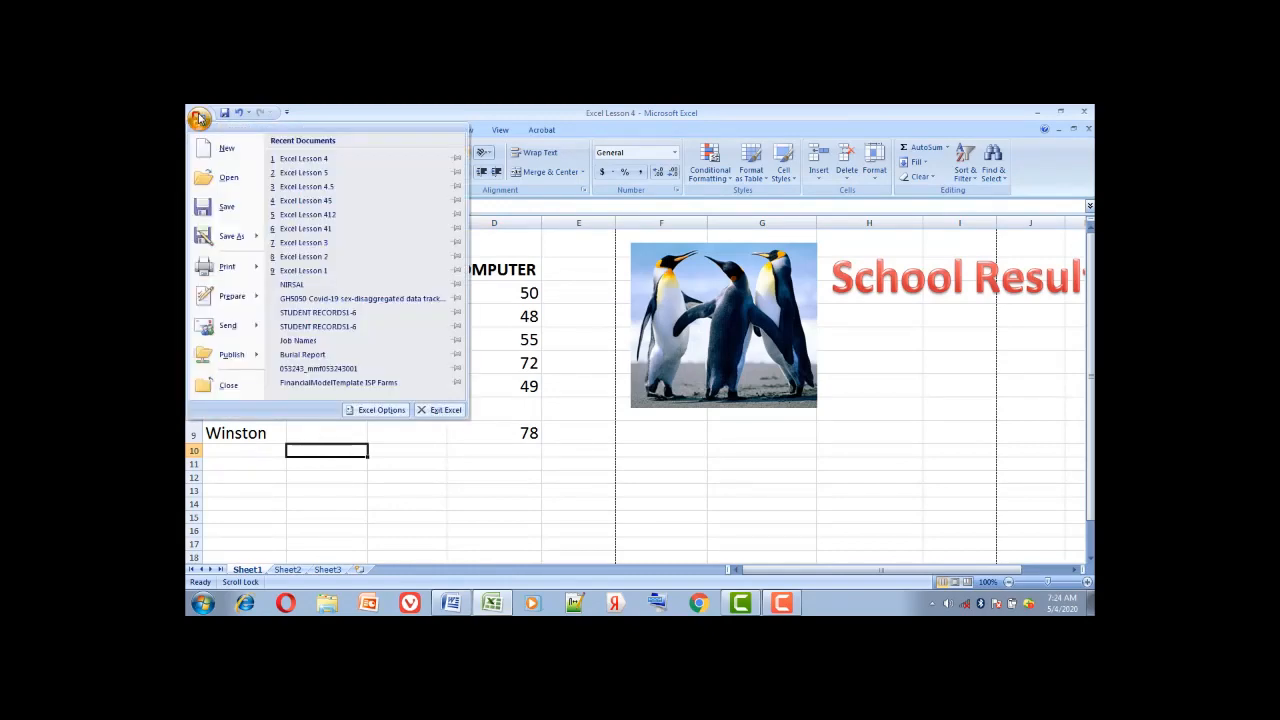
{"action": "mouse_move", "coordinate": [241, 241]}
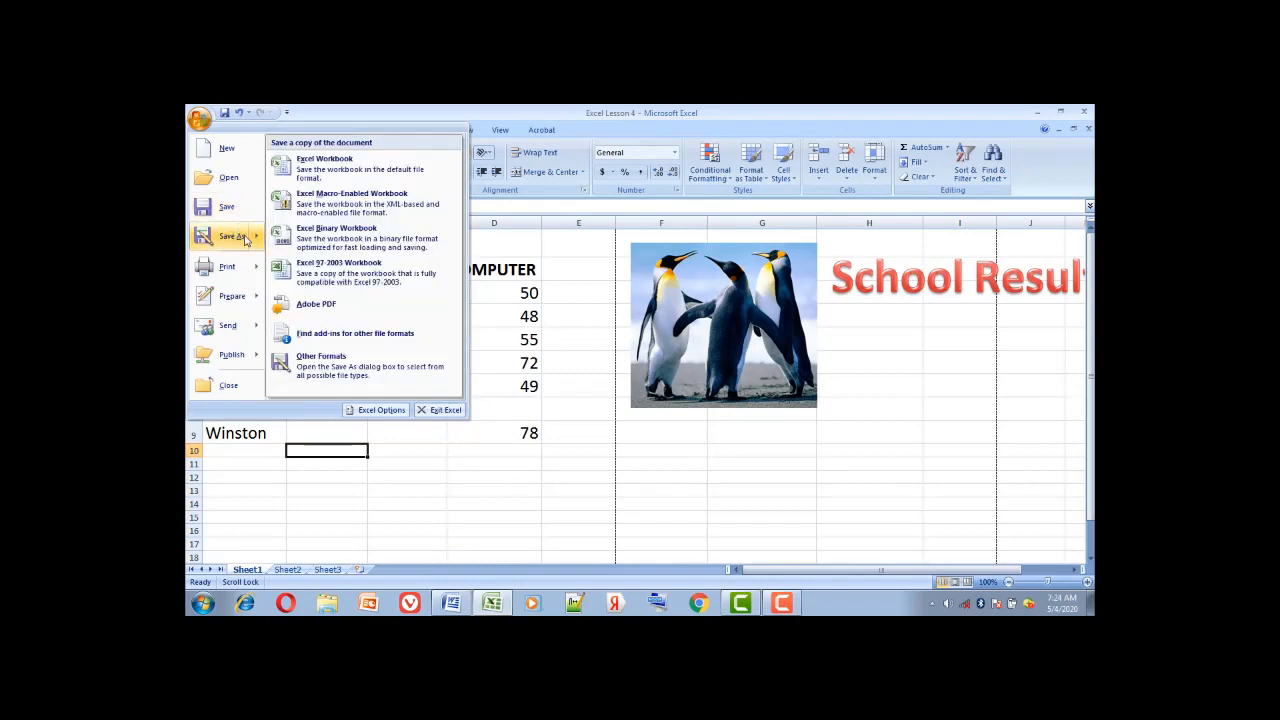
{"action": "left_click", "coordinate": [322, 181]}
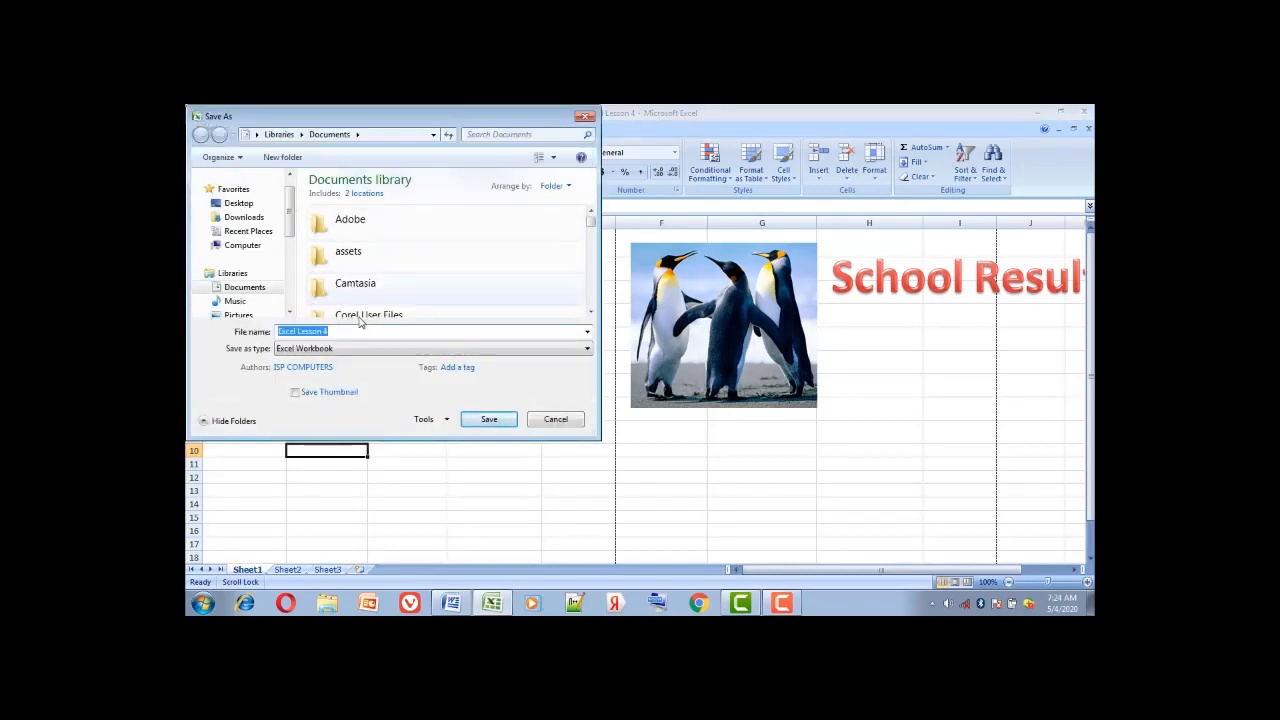
{"action": "left_click", "coordinate": [446, 420]}
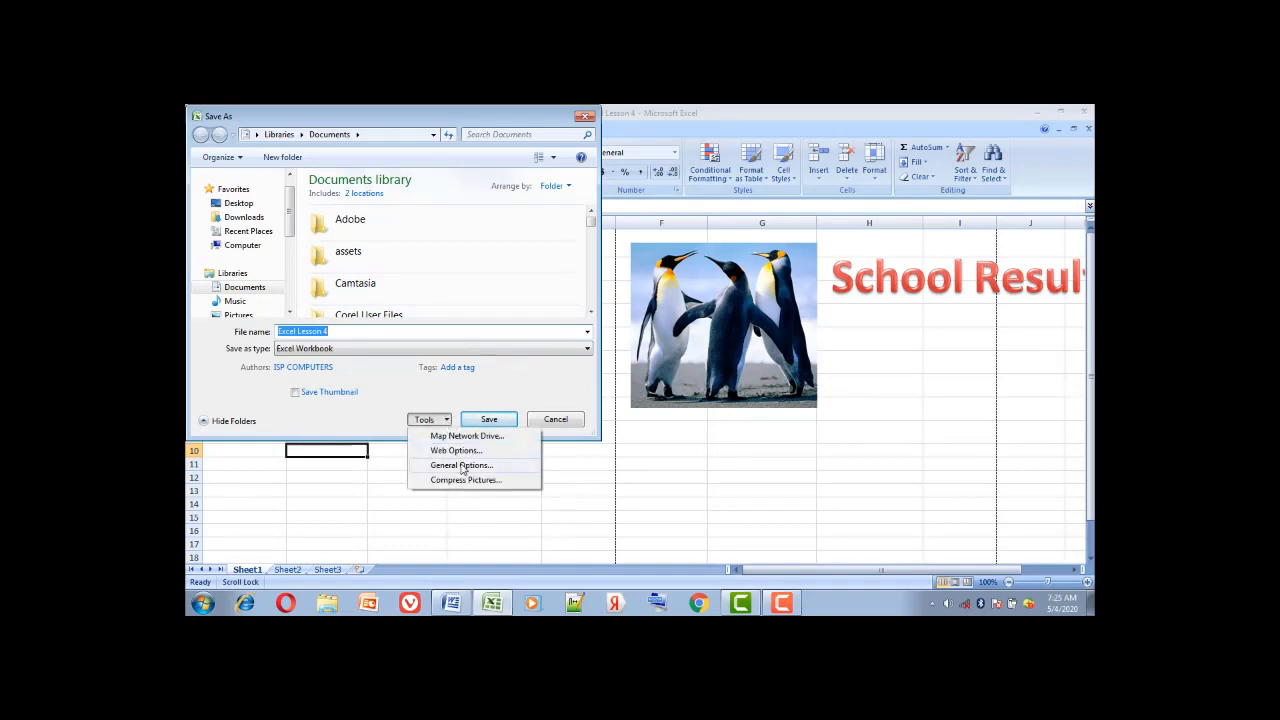
{"action": "left_click", "coordinate": [462, 466]}
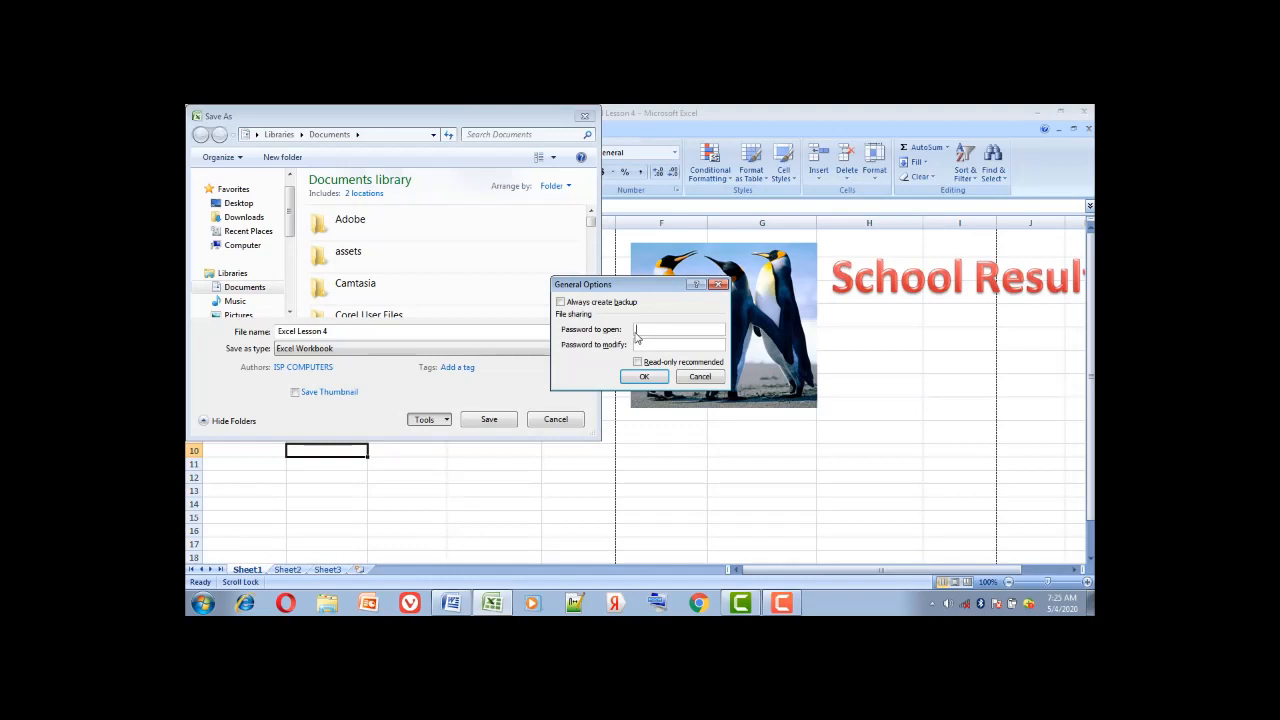
{"action": "type", "text": "12"}
{"action": "left_click", "coordinate": [642, 378]}
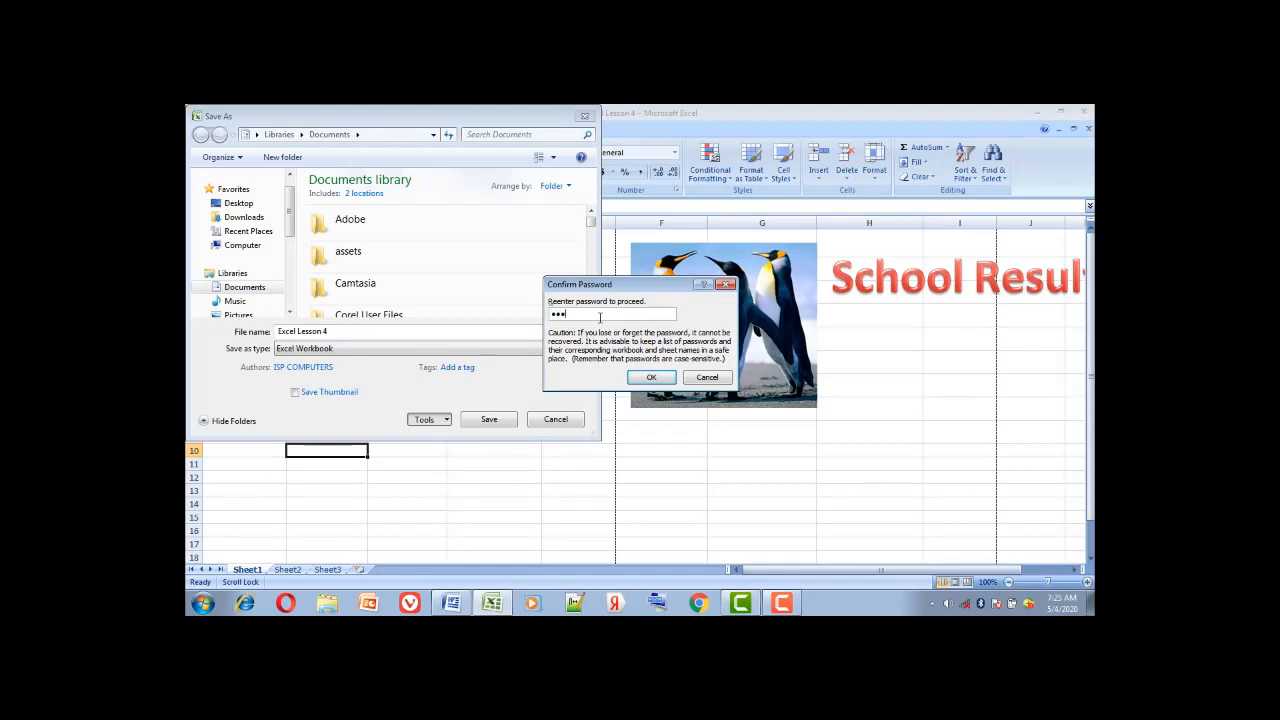
{"action": "left_click", "coordinate": [651, 377]}
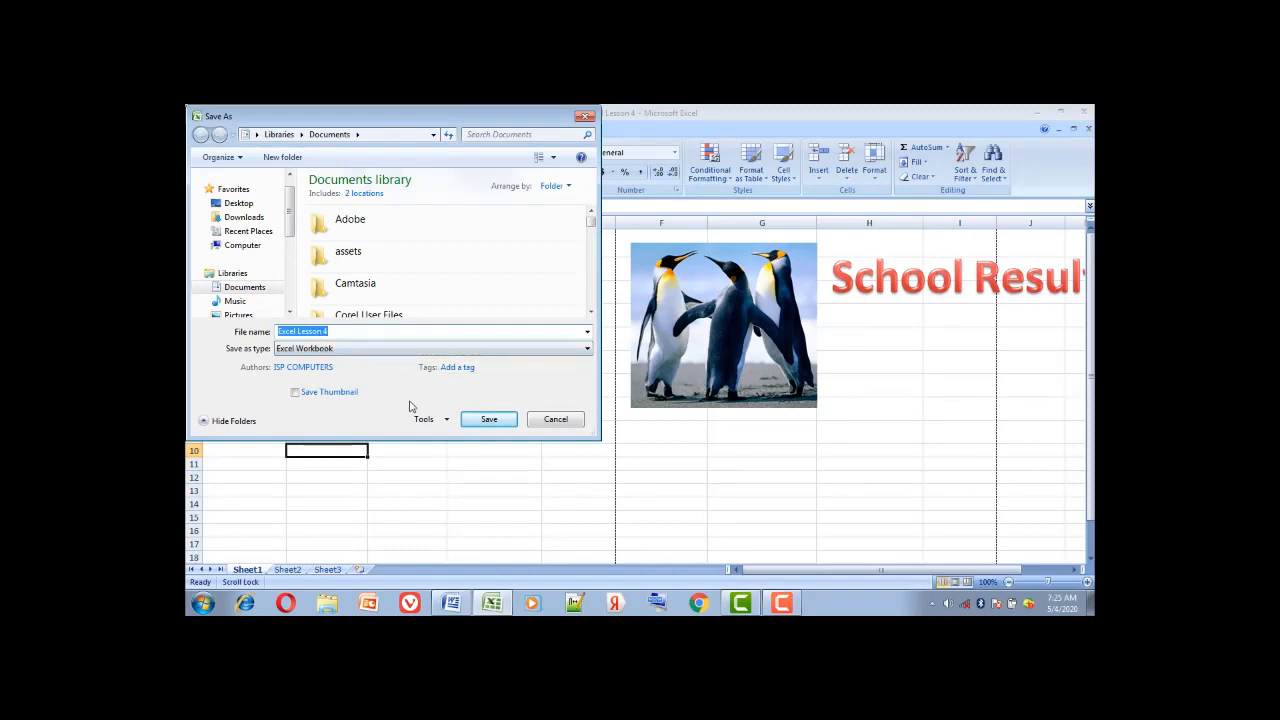
{"action": "left_click", "coordinate": [488, 422]}
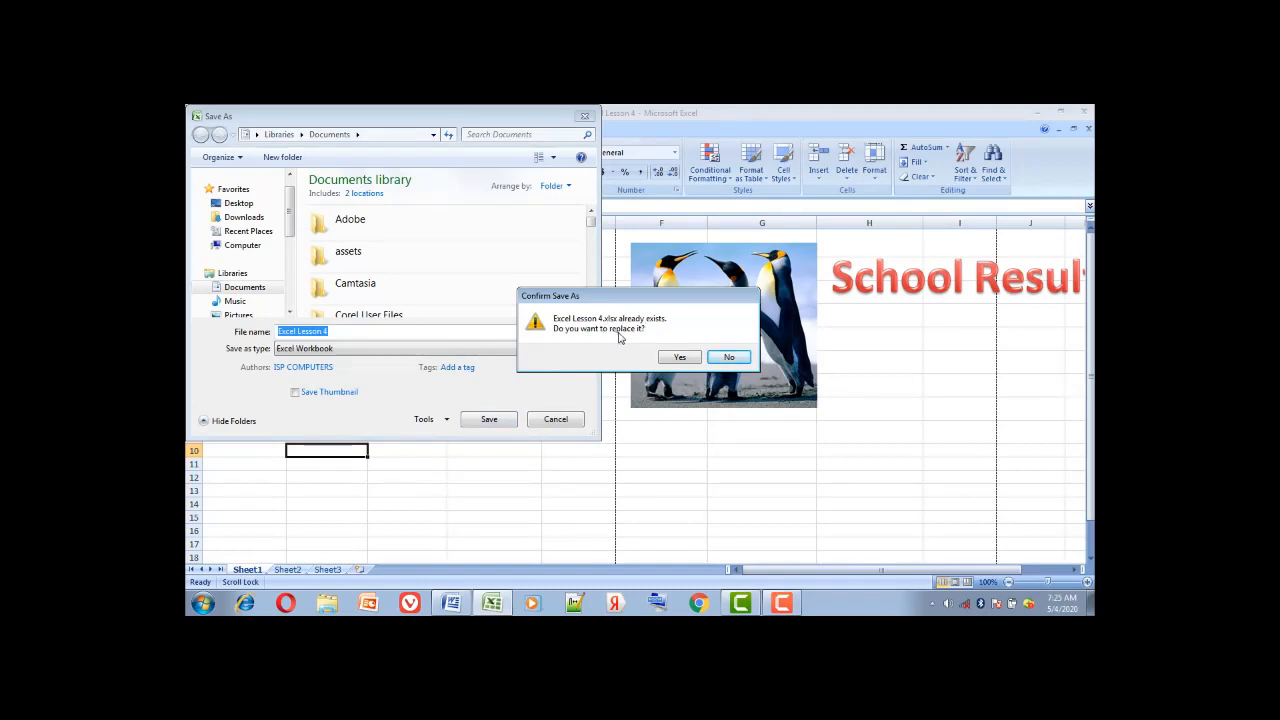
{"action": "left_click", "coordinate": [679, 358]}
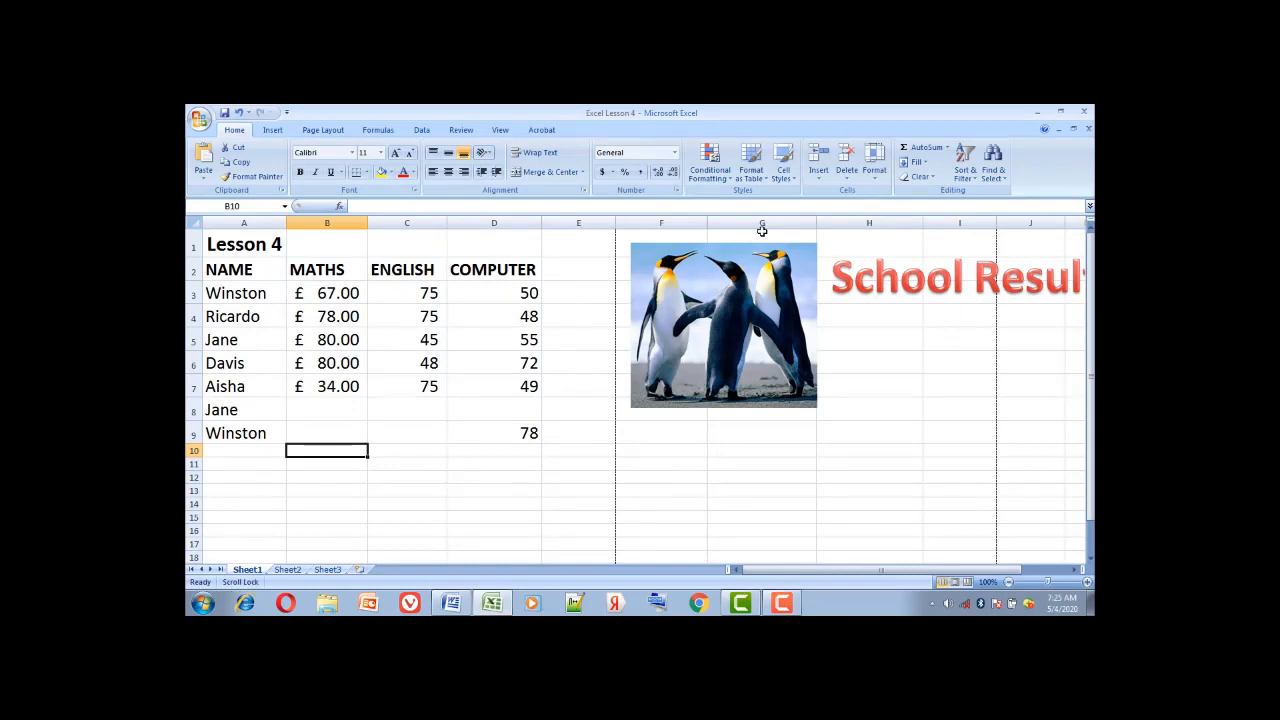
Close and relaunch Excel, then reopen Excel Lesson 4 from Recent Documents with its open password
{"action": "left_click", "coordinate": [1088, 114]}
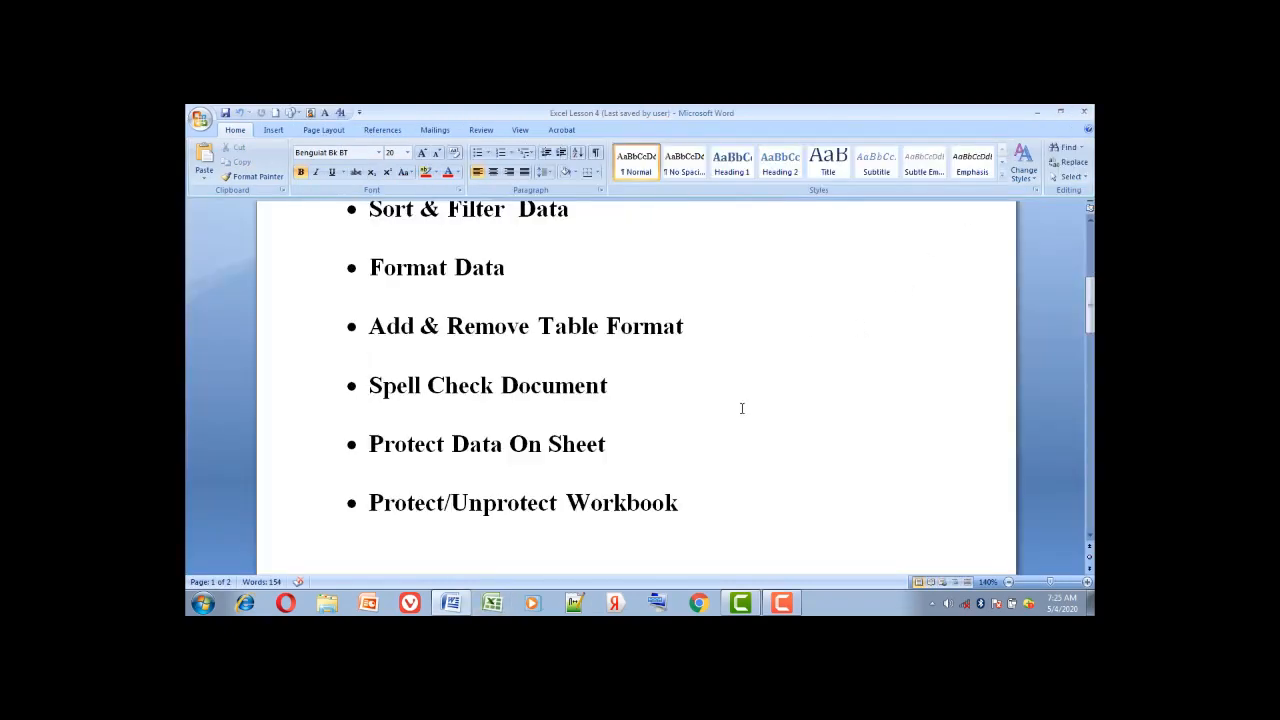
{"action": "left_click", "coordinate": [495, 604]}
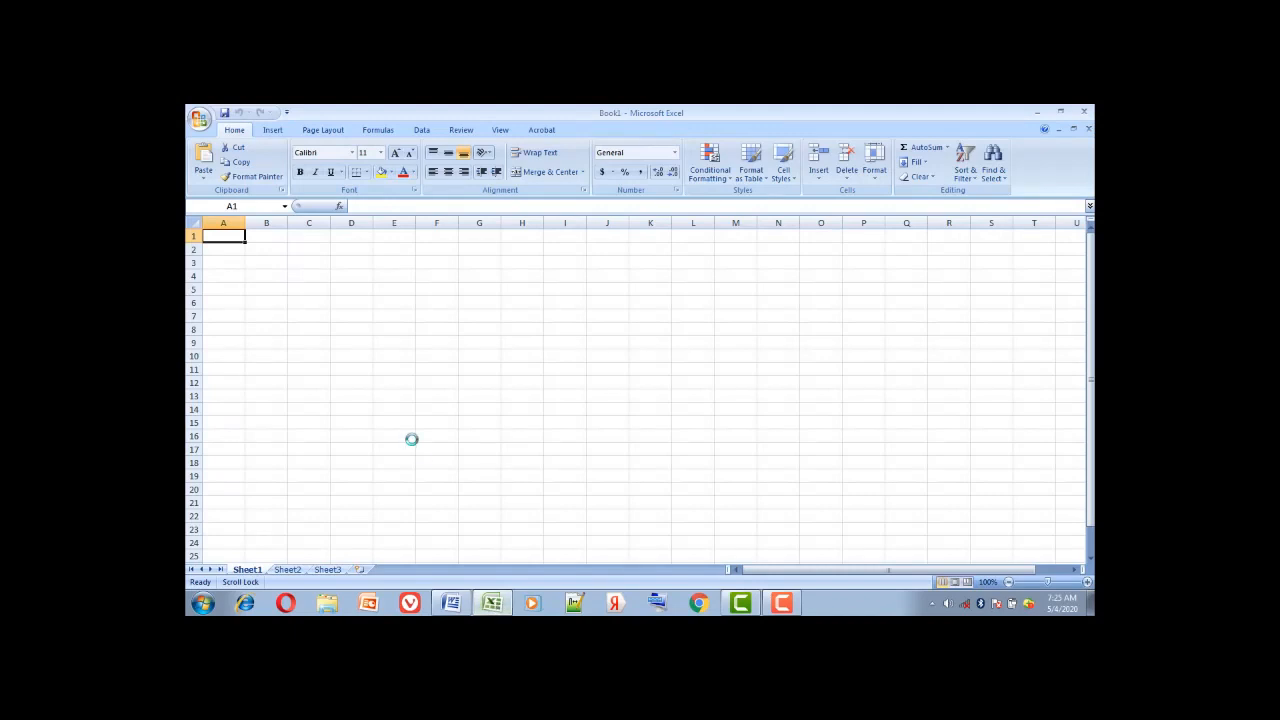
{"action": "left_click", "coordinate": [199, 118]}
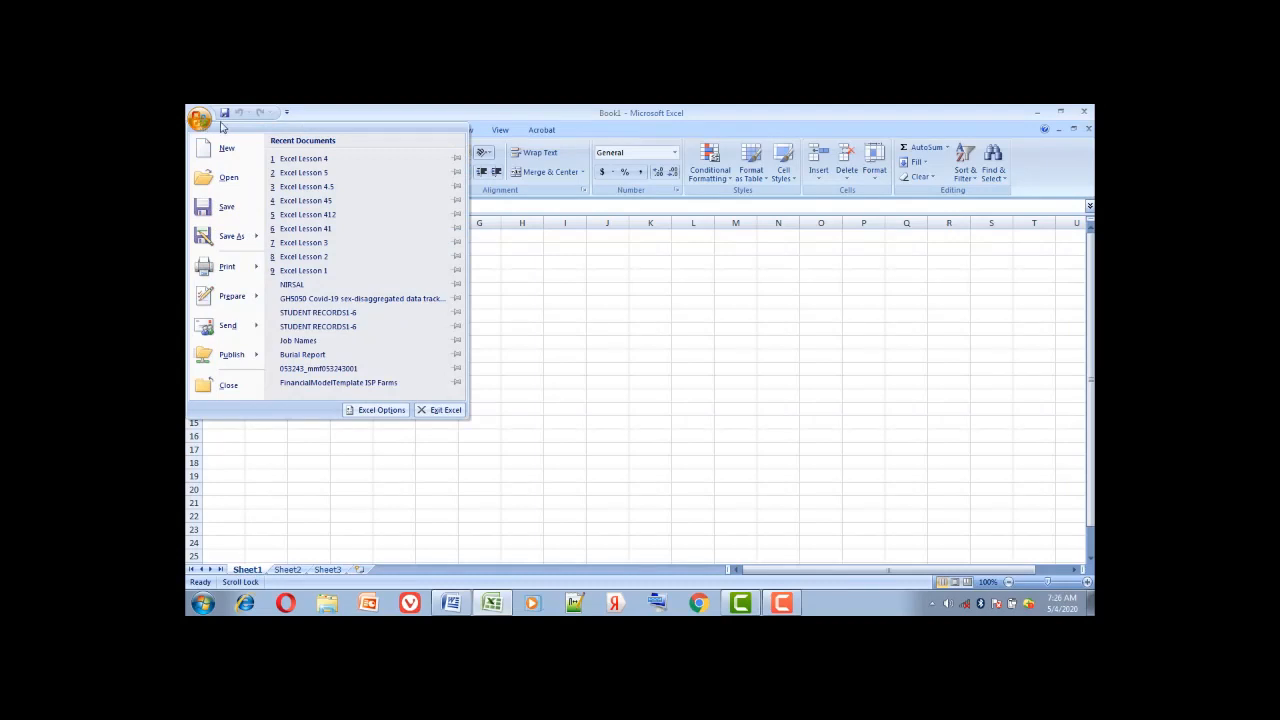
{"action": "left_click", "coordinate": [334, 163]}
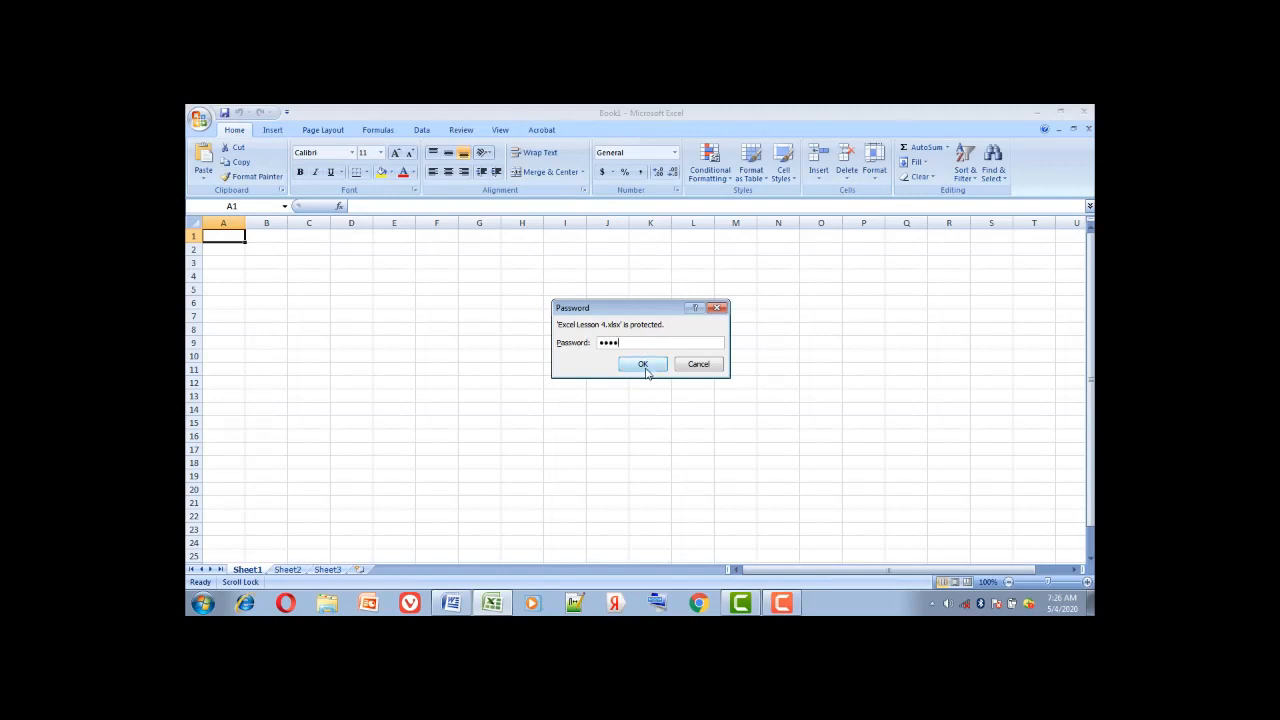
{"action": "left_click", "coordinate": [644, 364]}
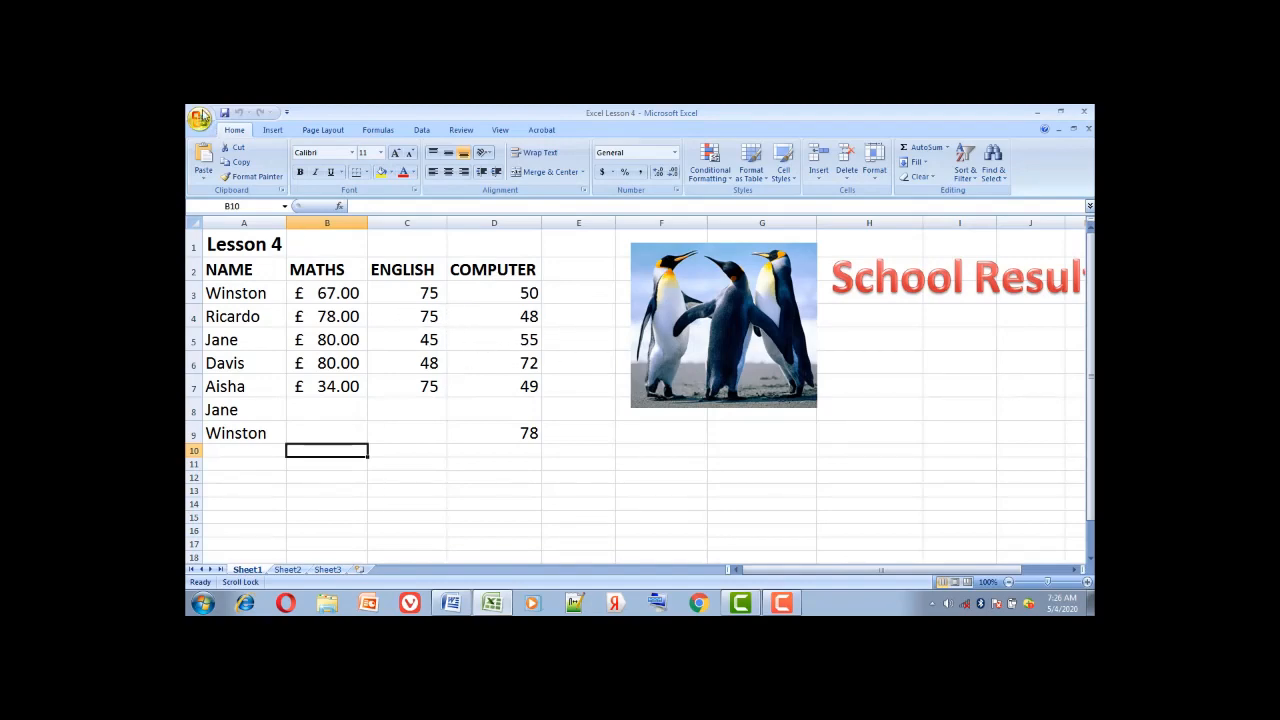
Re-save Excel Lesson 4.xlsx with the Password to open cleared, replacing the existing file
{"action": "left_click", "coordinate": [200, 117]}
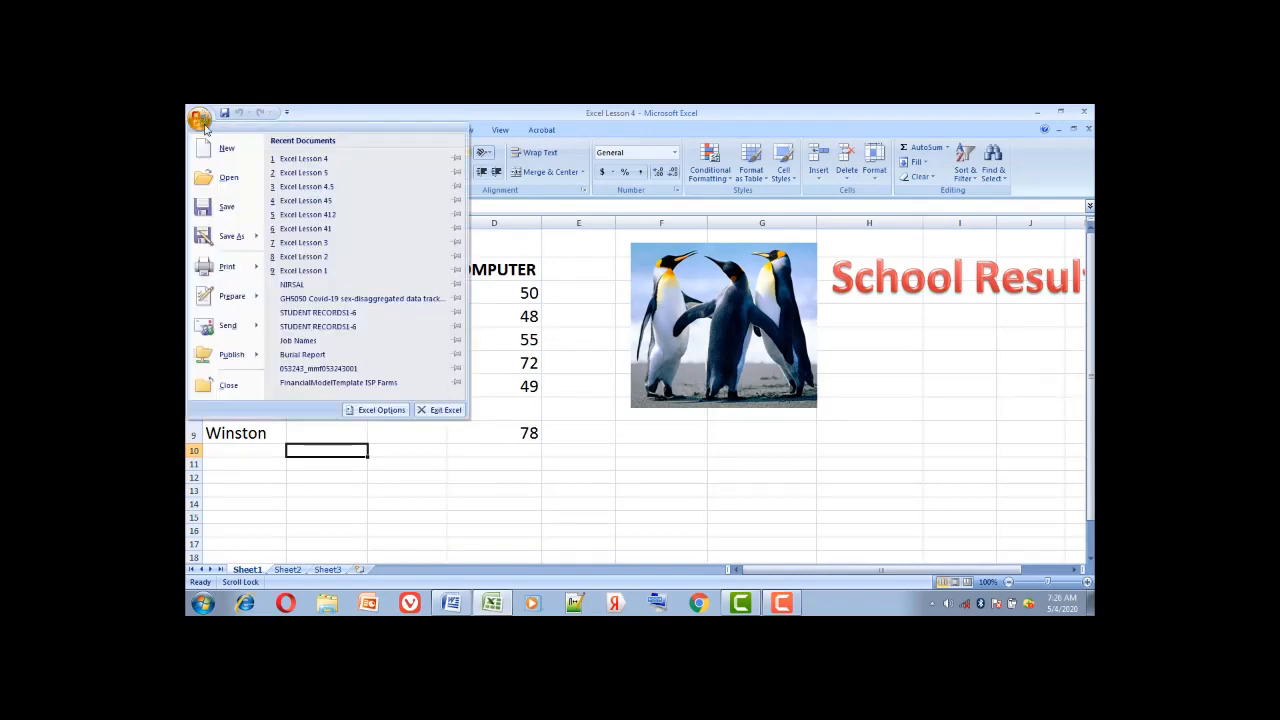
{"action": "mouse_move", "coordinate": [257, 241]}
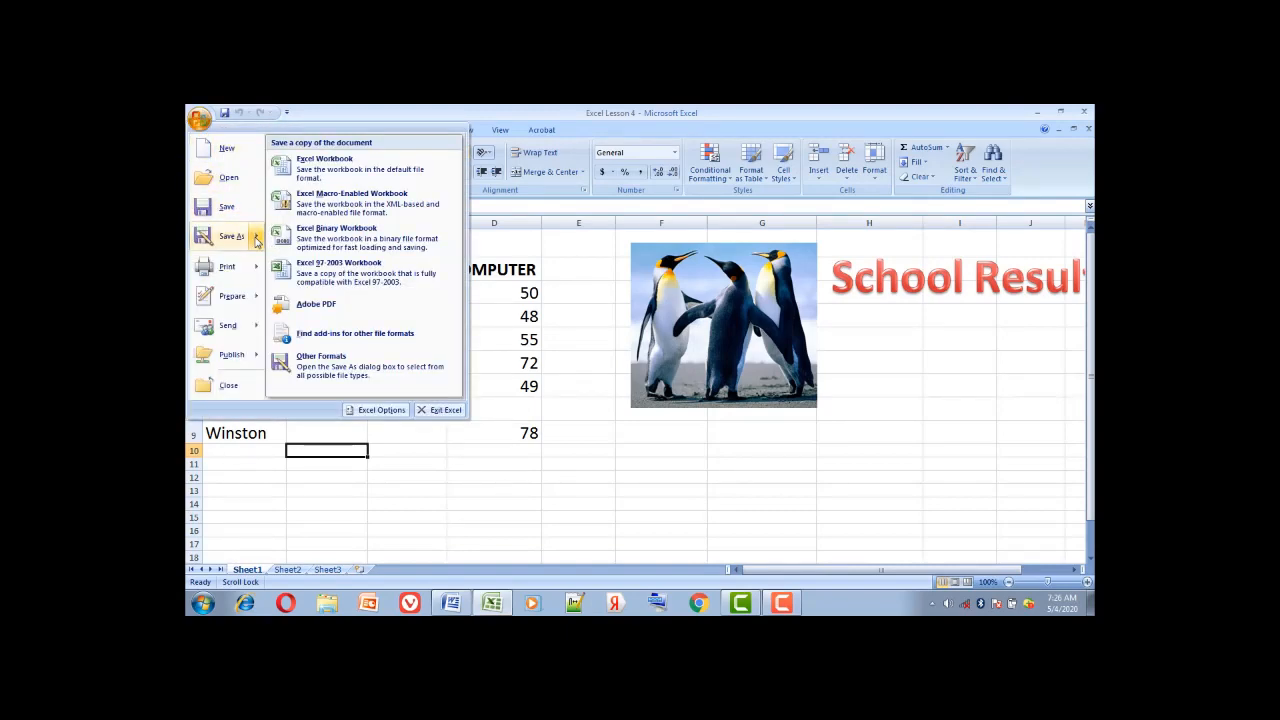
{"action": "left_click", "coordinate": [327, 170]}
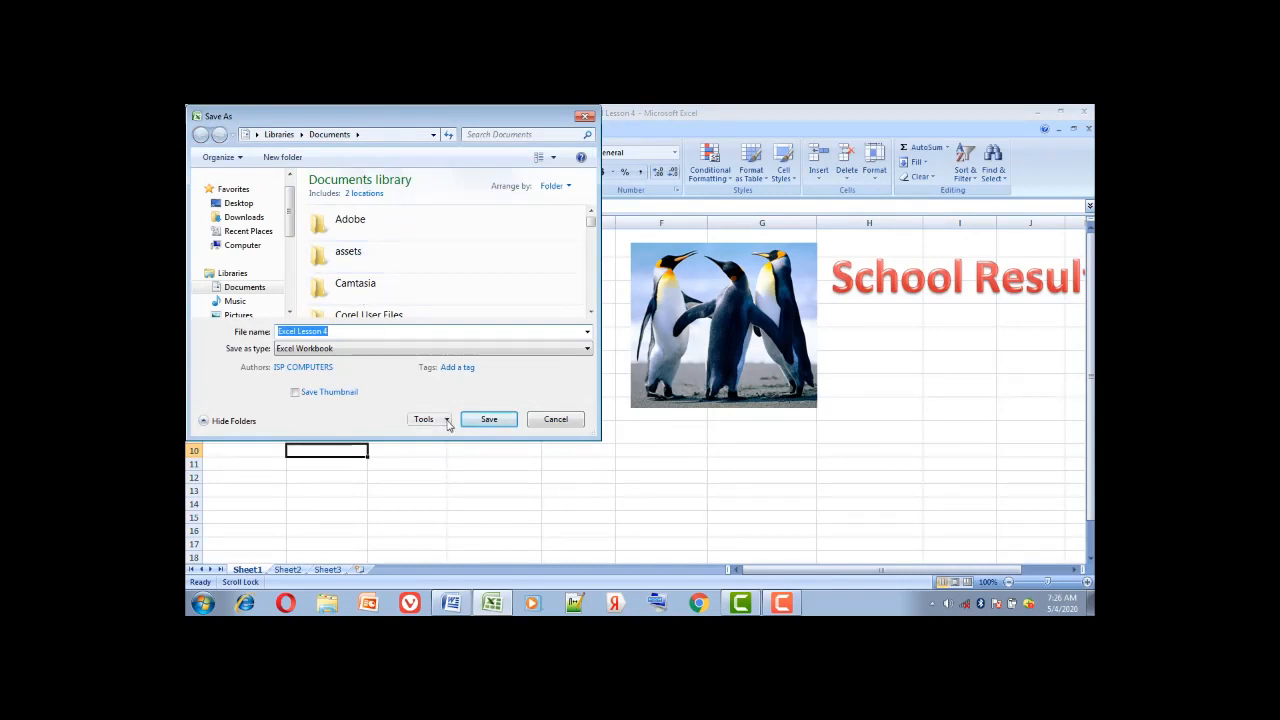
{"action": "left_click", "coordinate": [447, 422]}
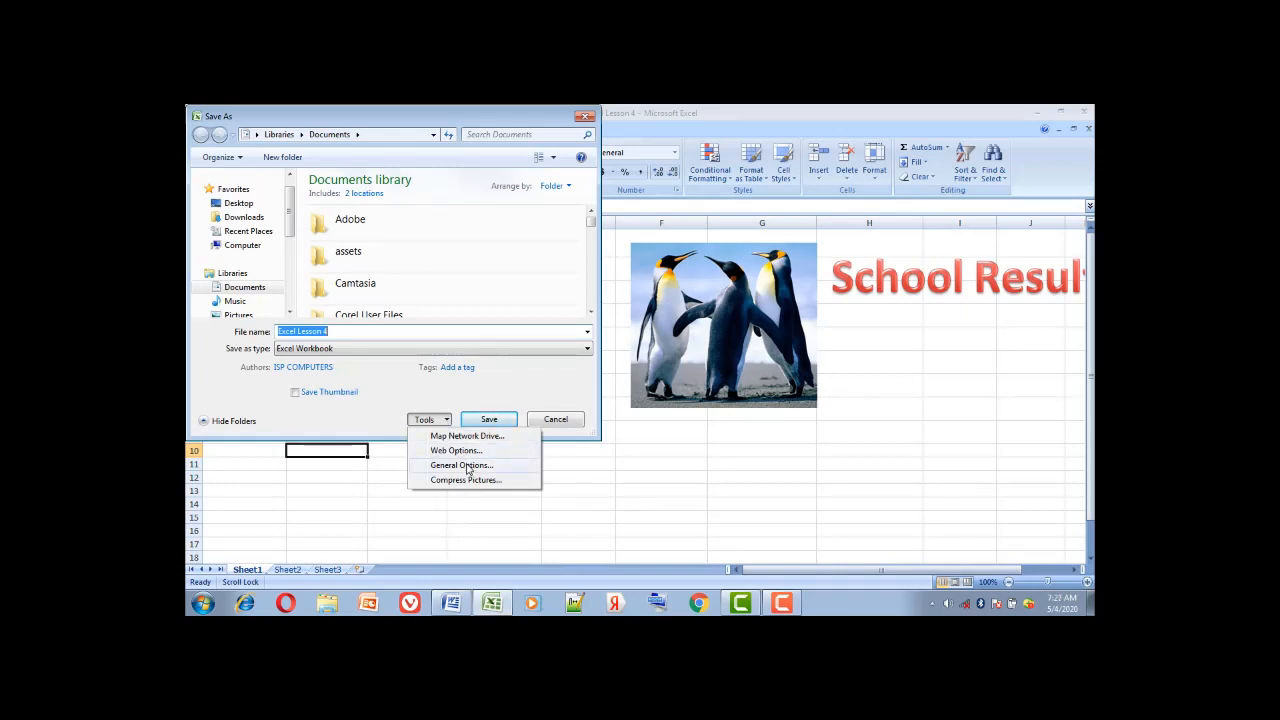
{"action": "left_click", "coordinate": [461, 465]}
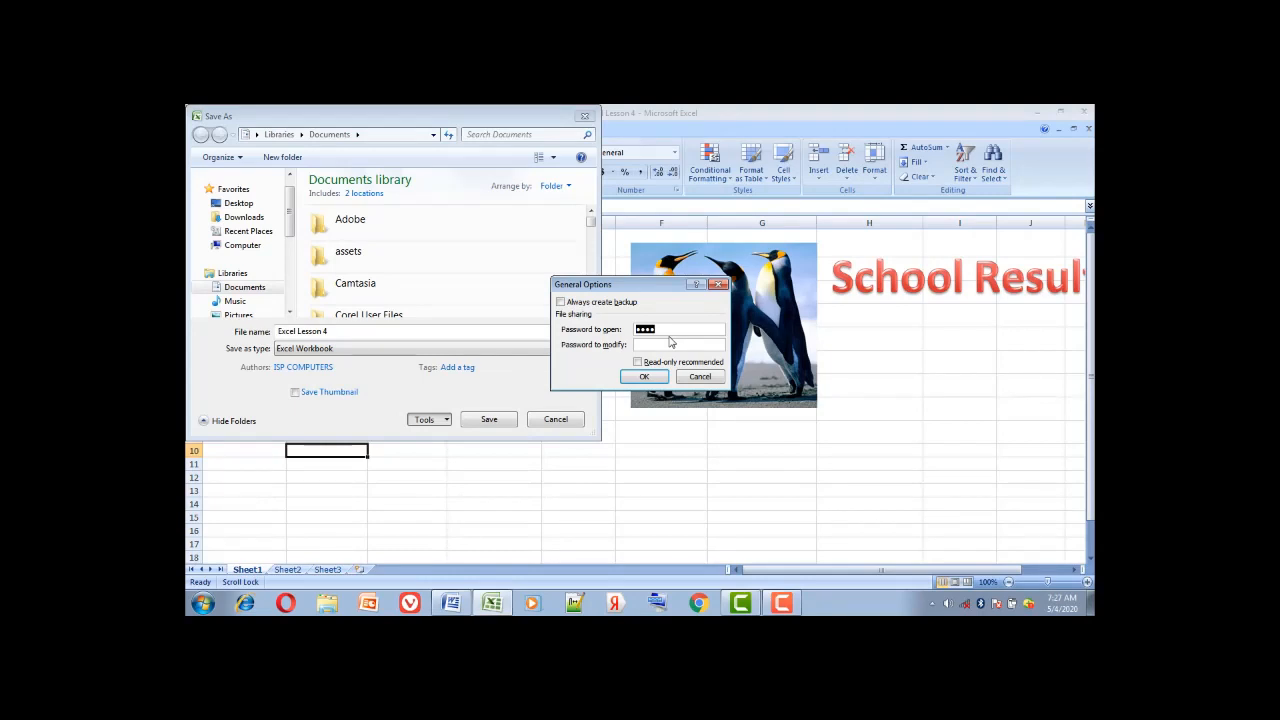
{"action": "key", "text": "BackSpace"}
{"action": "left_click", "coordinate": [645, 377]}
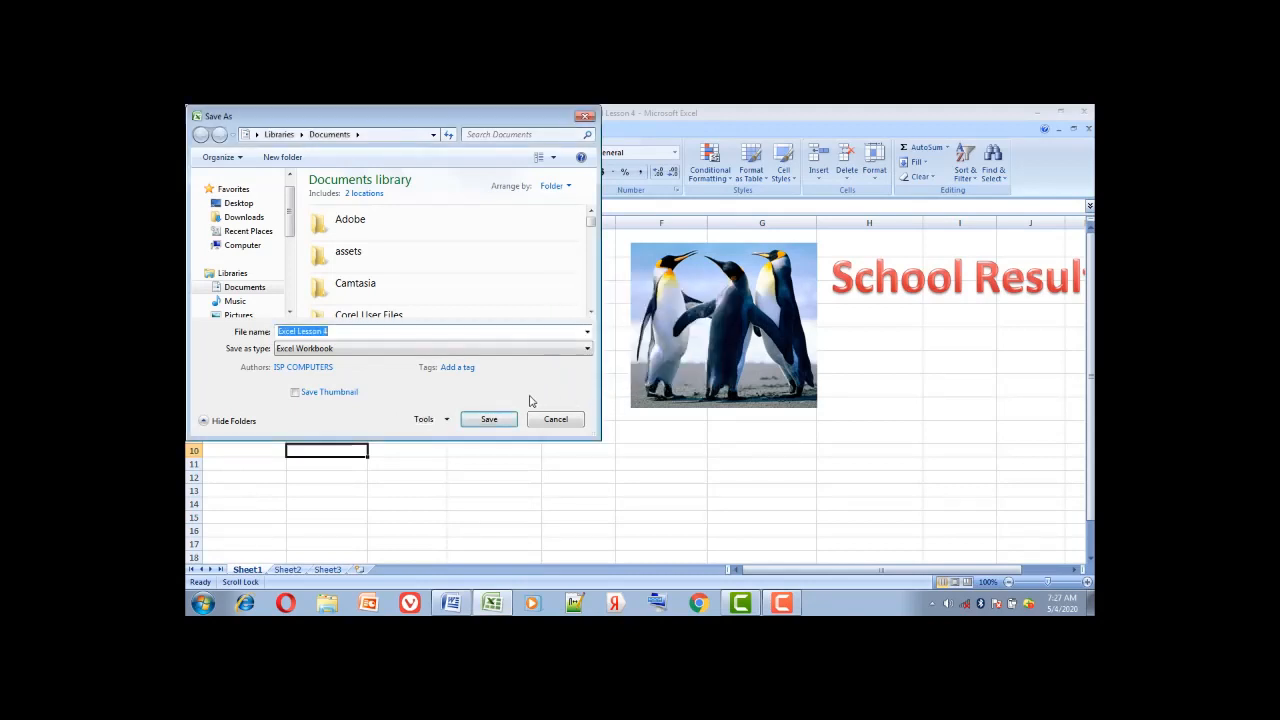
{"action": "left_click", "coordinate": [489, 419]}
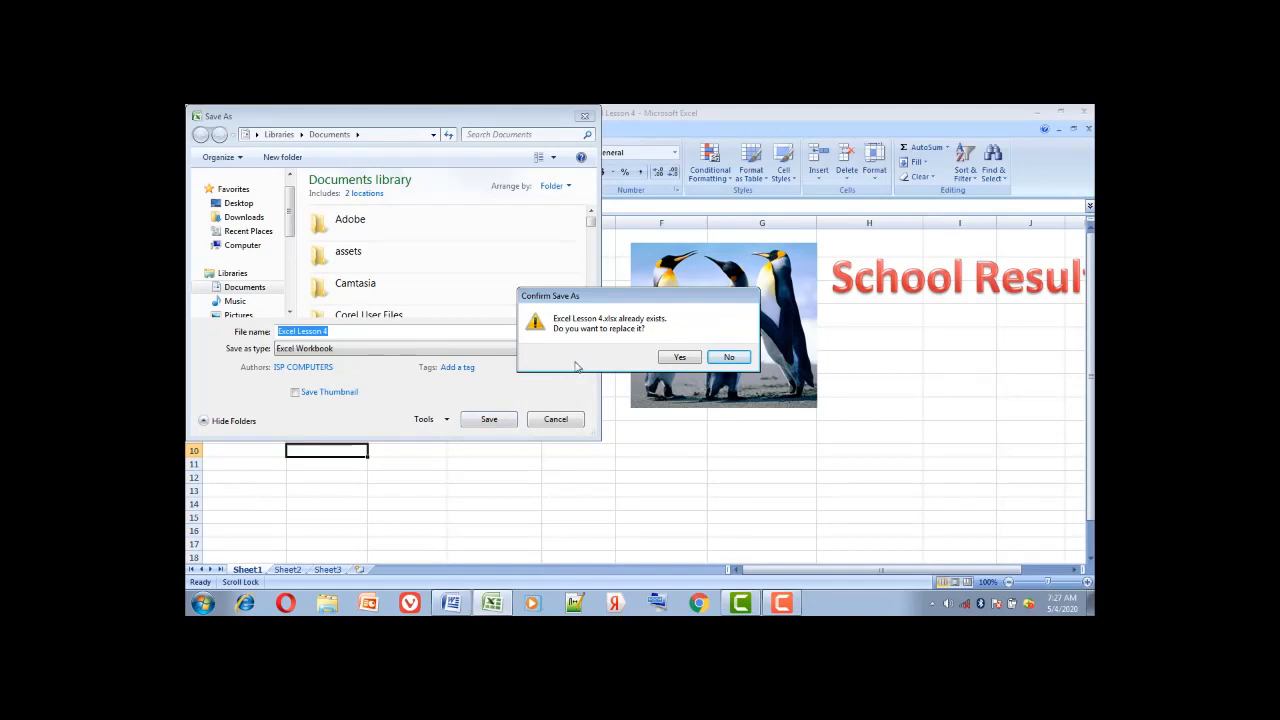
{"action": "left_click", "coordinate": [679, 358]}
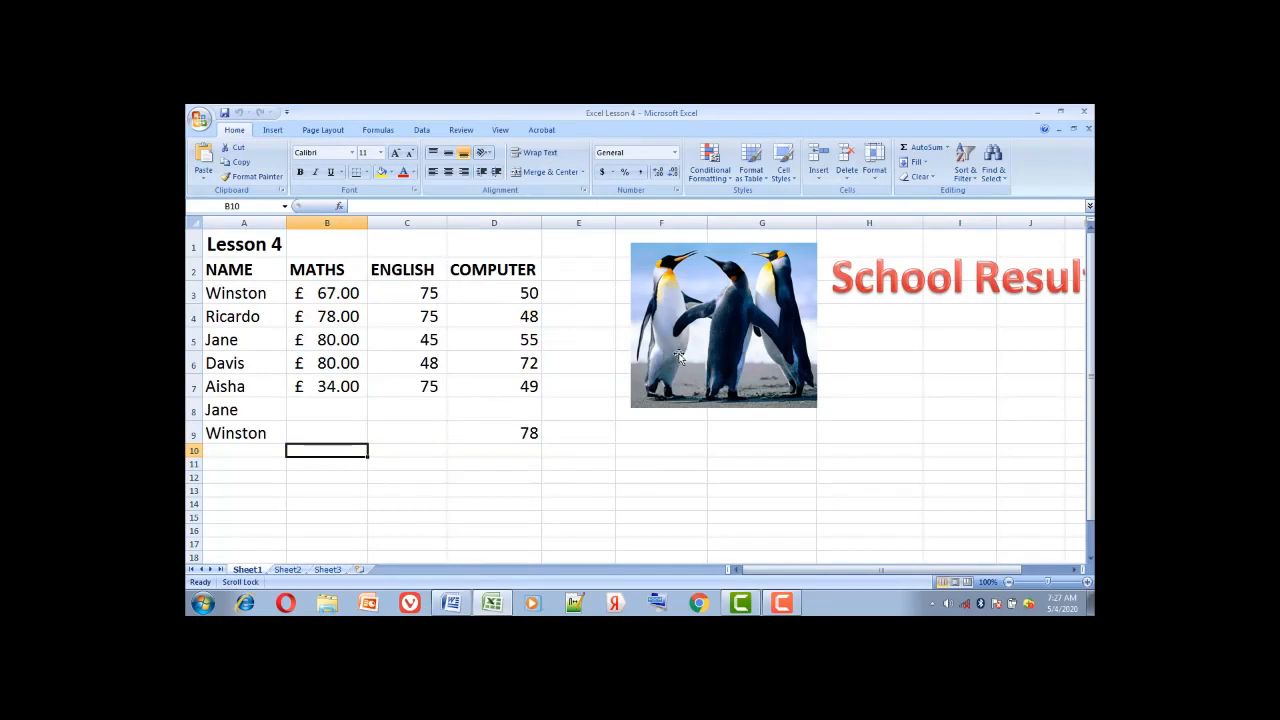
Close and relaunch Excel, then reopen Excel Lesson 4 from Recent Documents without a password
{"action": "left_click", "coordinate": [679, 358]}
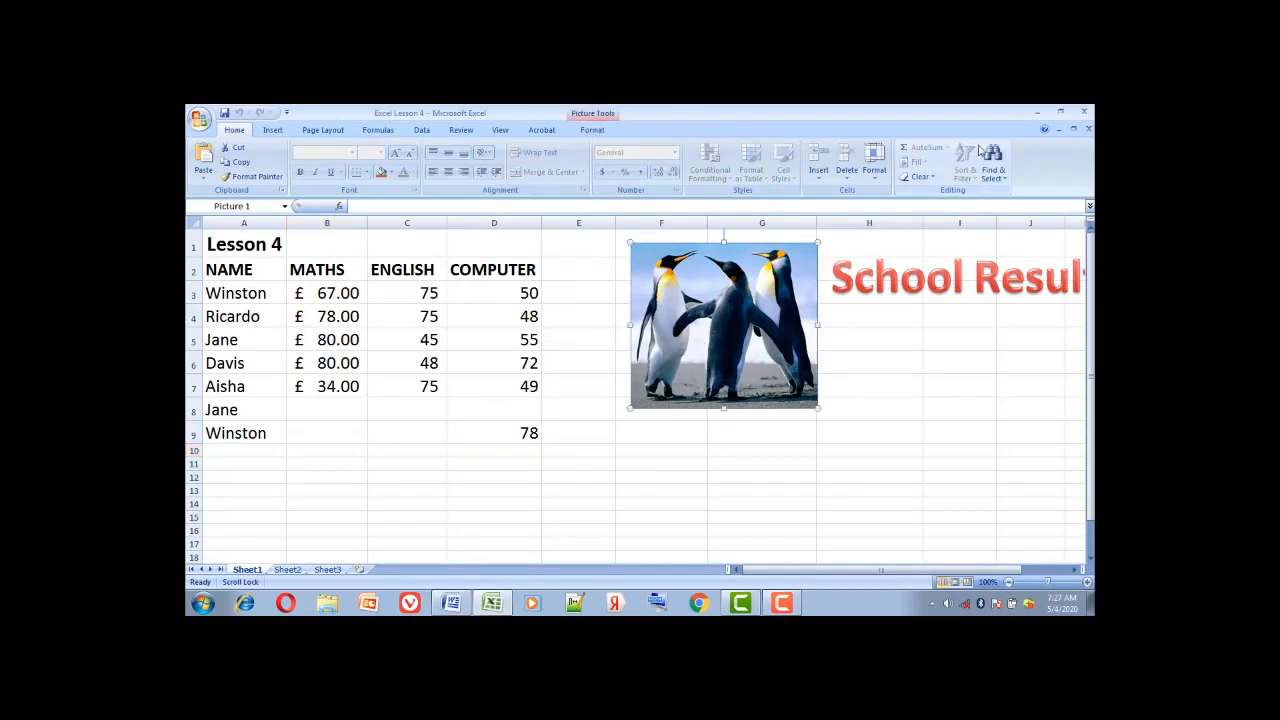
{"action": "left_click", "coordinate": [1087, 115]}
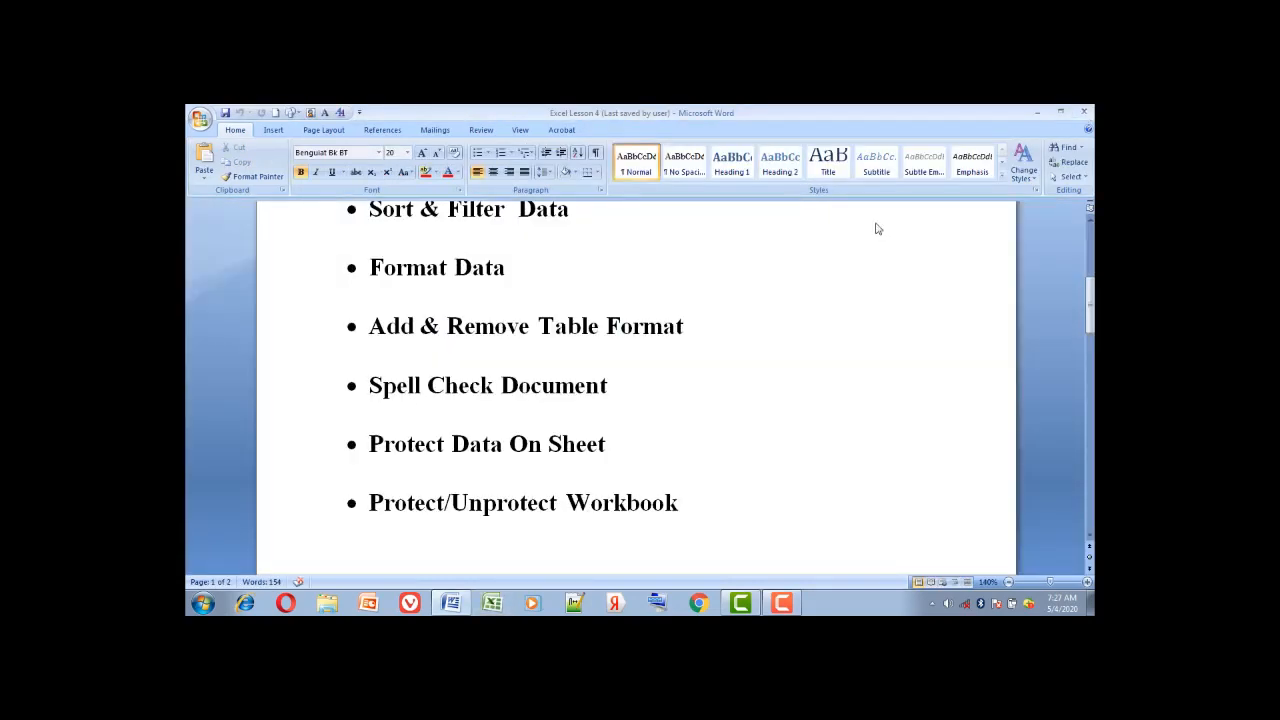
{"action": "left_click", "coordinate": [493, 604]}
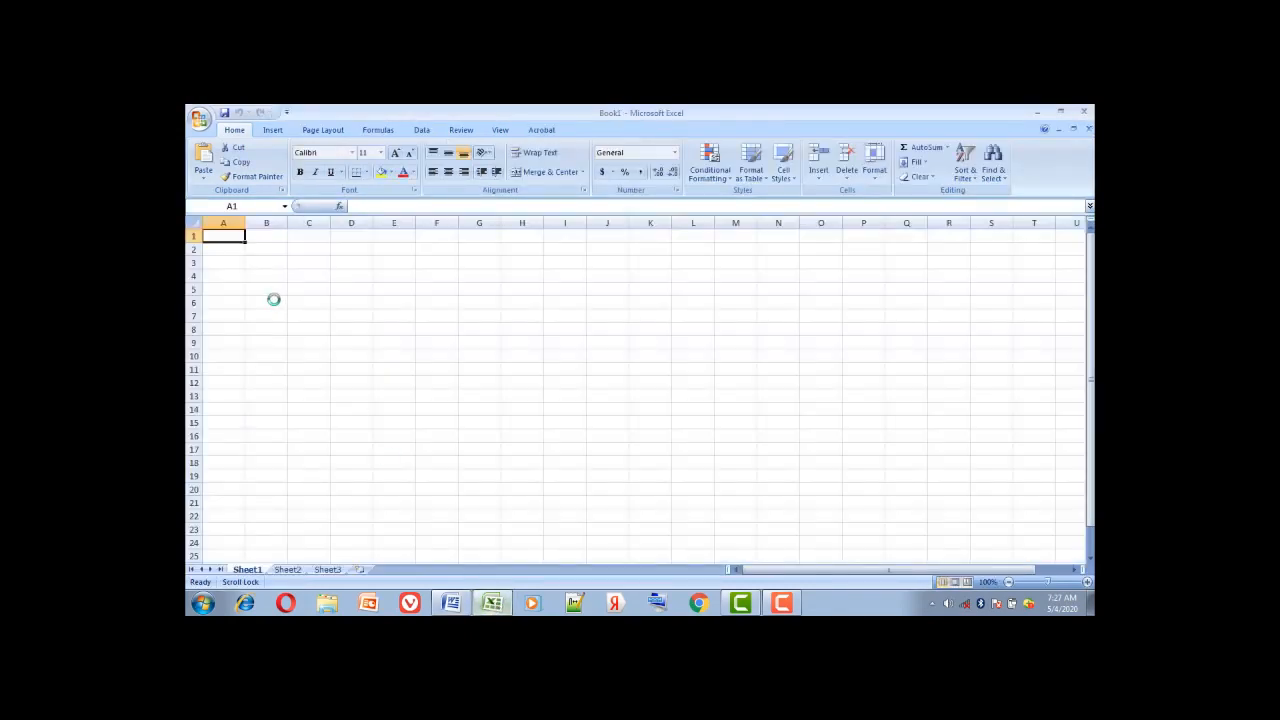
{"action": "left_click", "coordinate": [199, 118]}
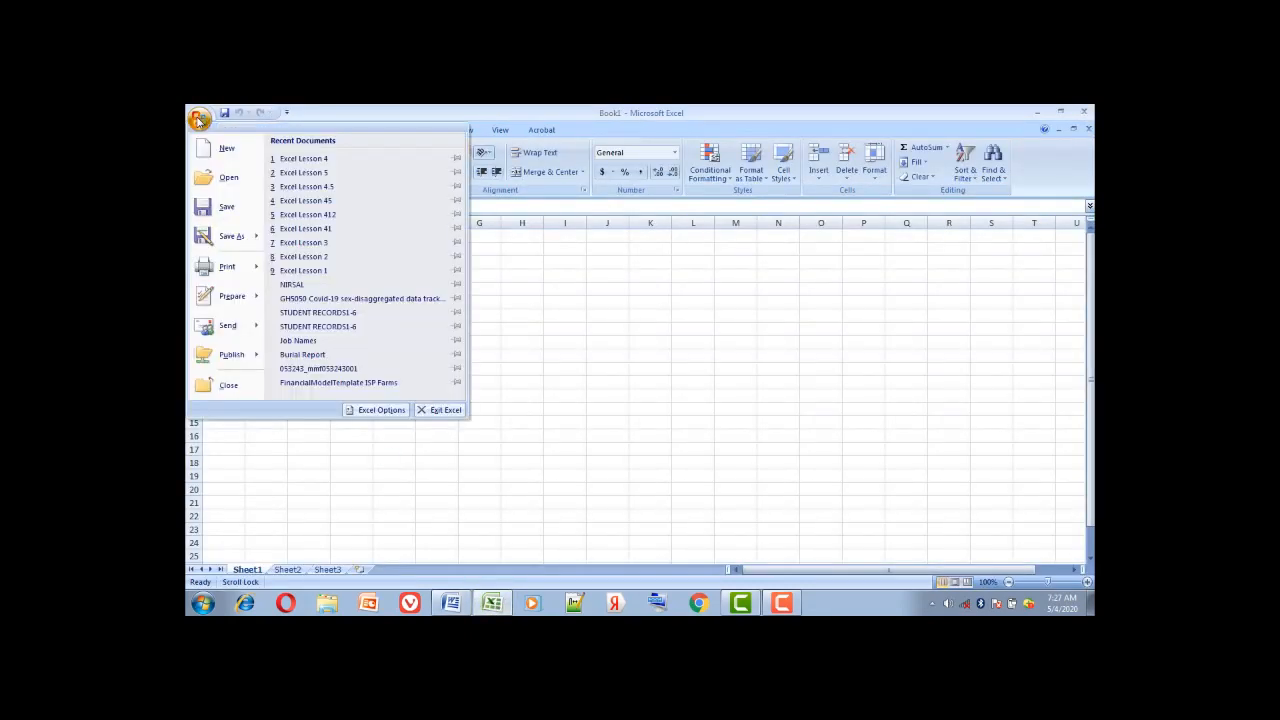
{"action": "left_click", "coordinate": [314, 162]}
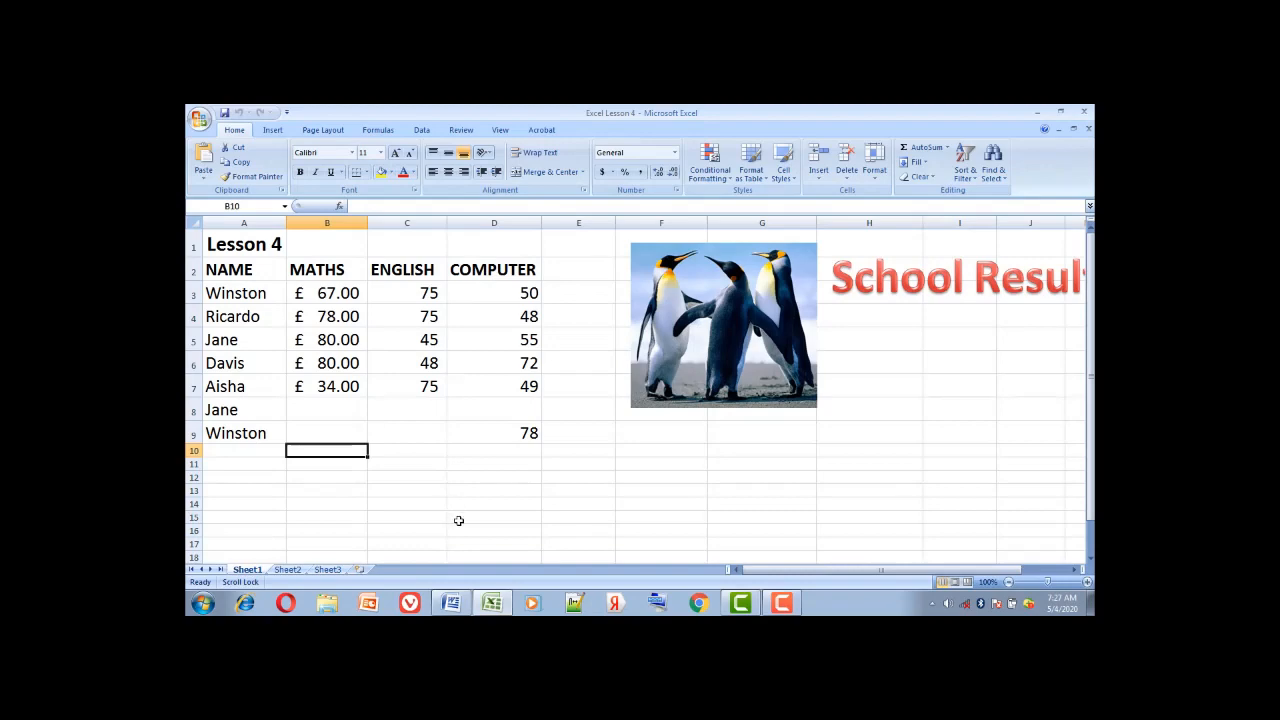
Scroll the Word Lesson 4 outline from Insert WordArt & Pictures to Protect Data On Sheet
{"action": "left_click", "coordinate": [455, 605]}
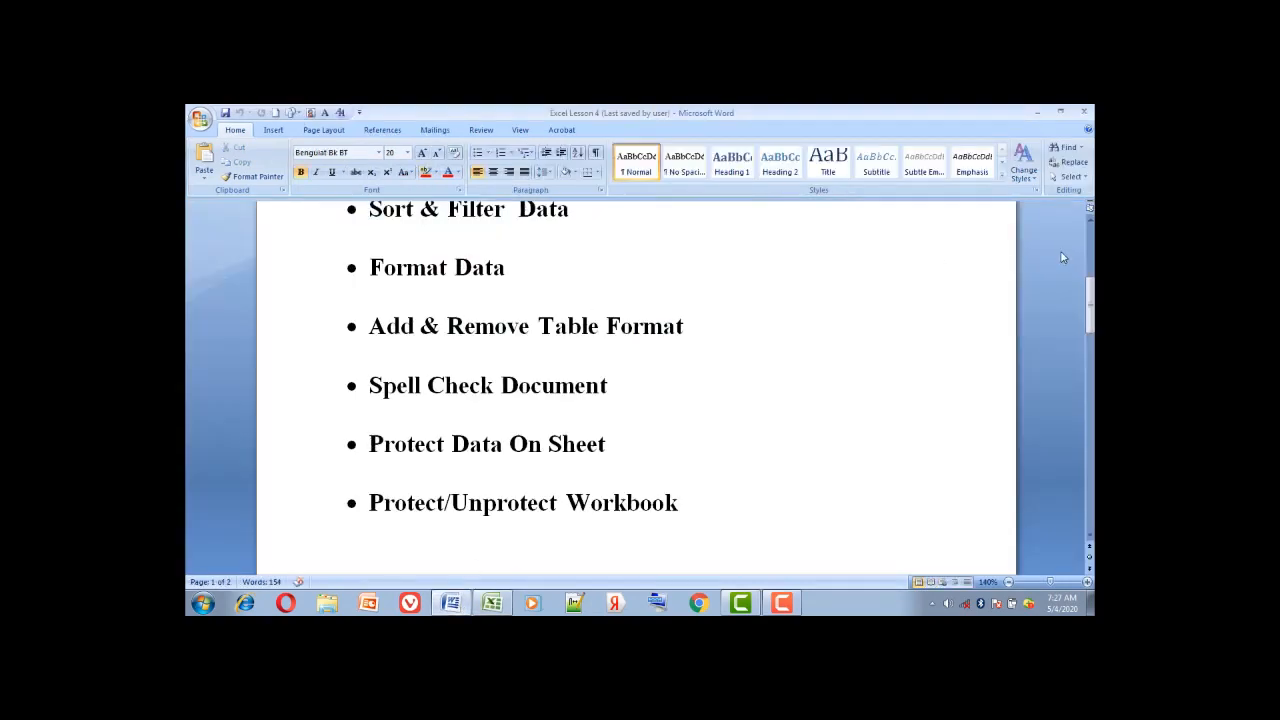
{"action": "left_click", "coordinate": [1090, 220]}
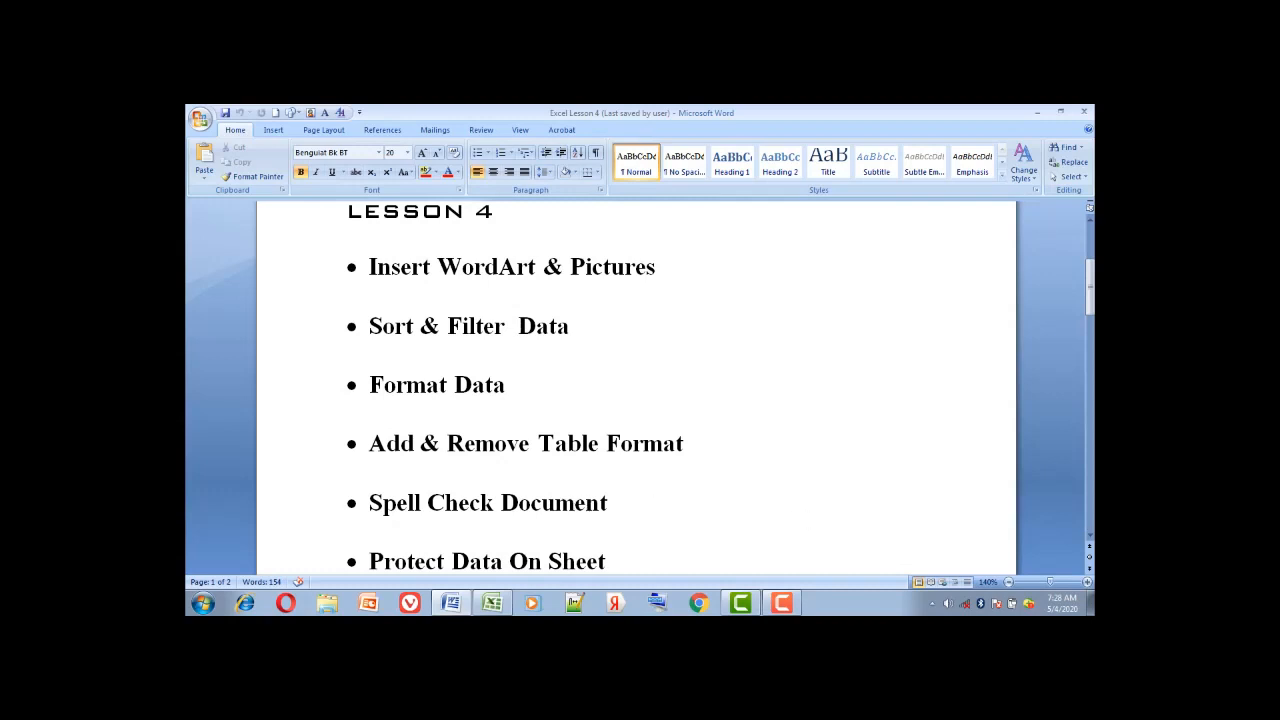
{"action": "left_click", "coordinate": [1090, 536]}
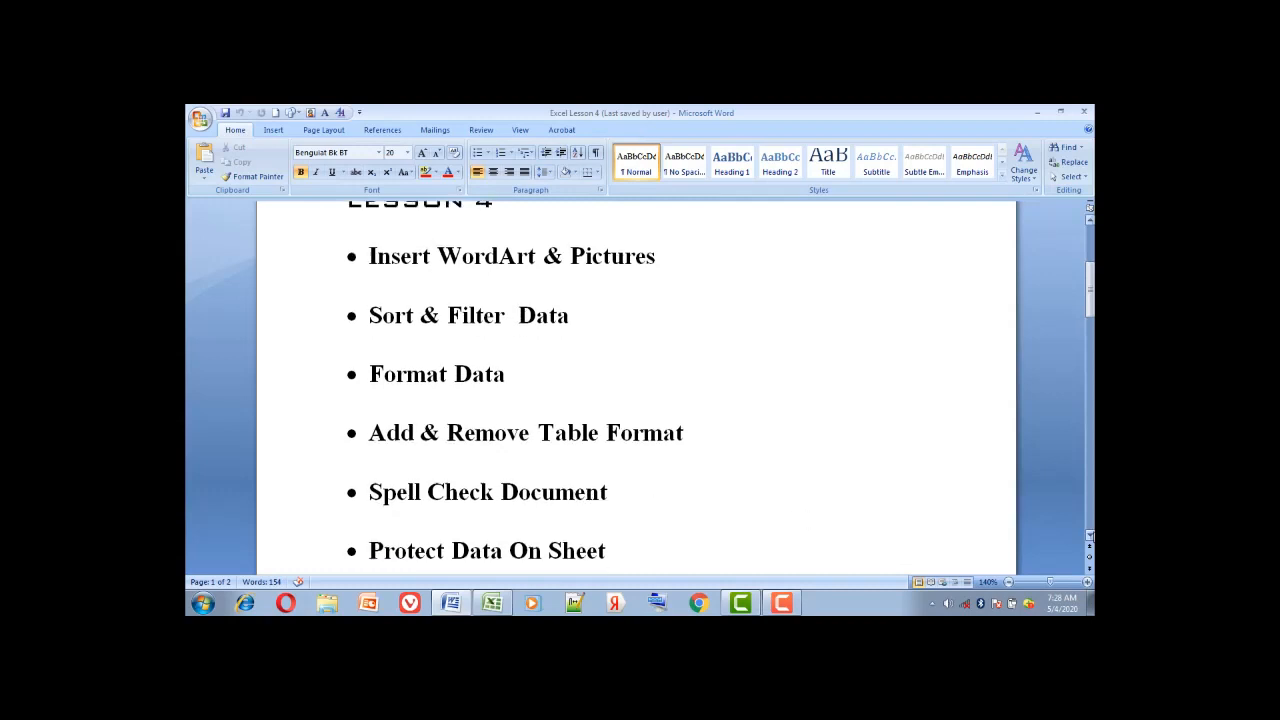
{"action": "left_click", "coordinate": [1090, 536]}
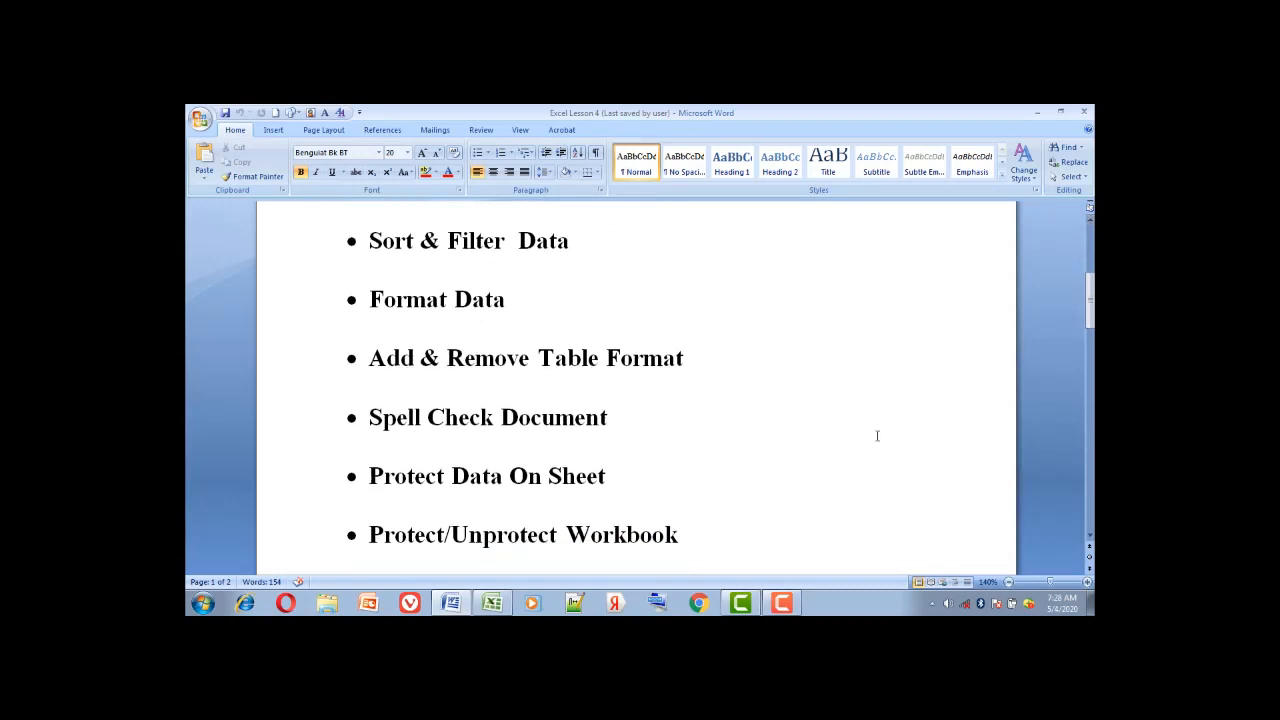